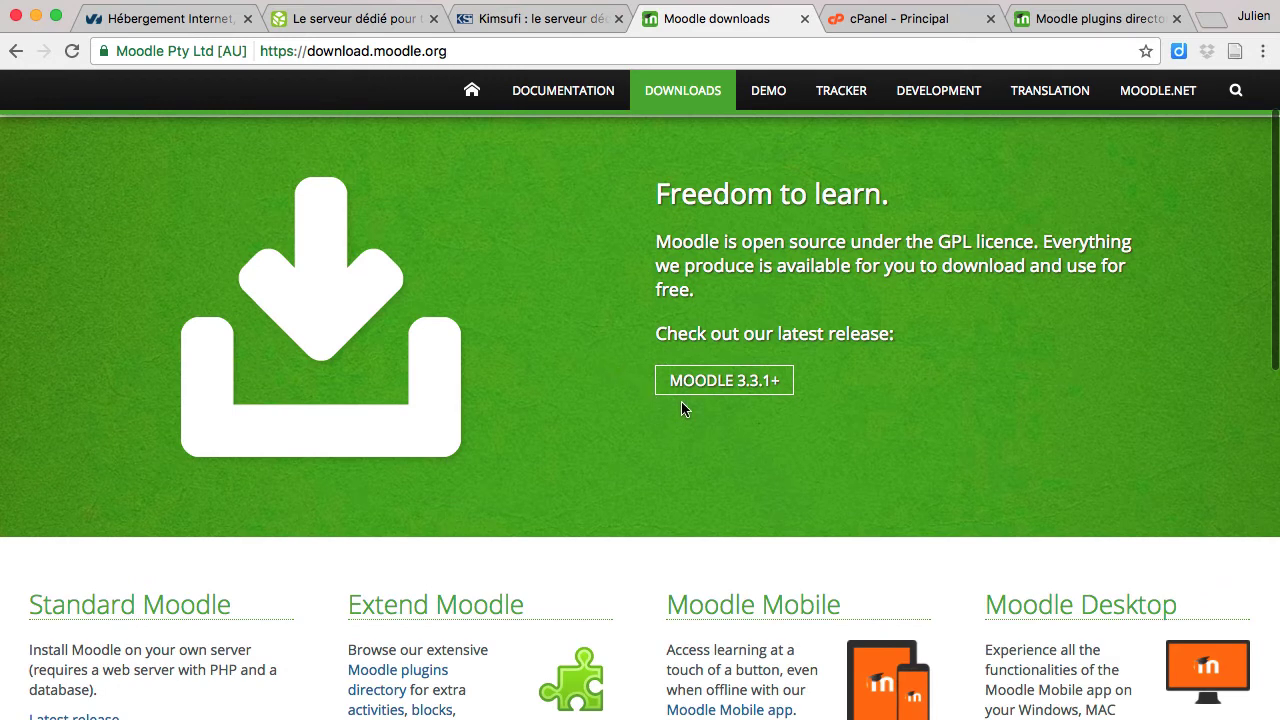
Step: Download the Moodle 3.3.1+ zip package from the latest release row into Téléchargements
{"action": "left_click", "coordinate": [743, 389]}
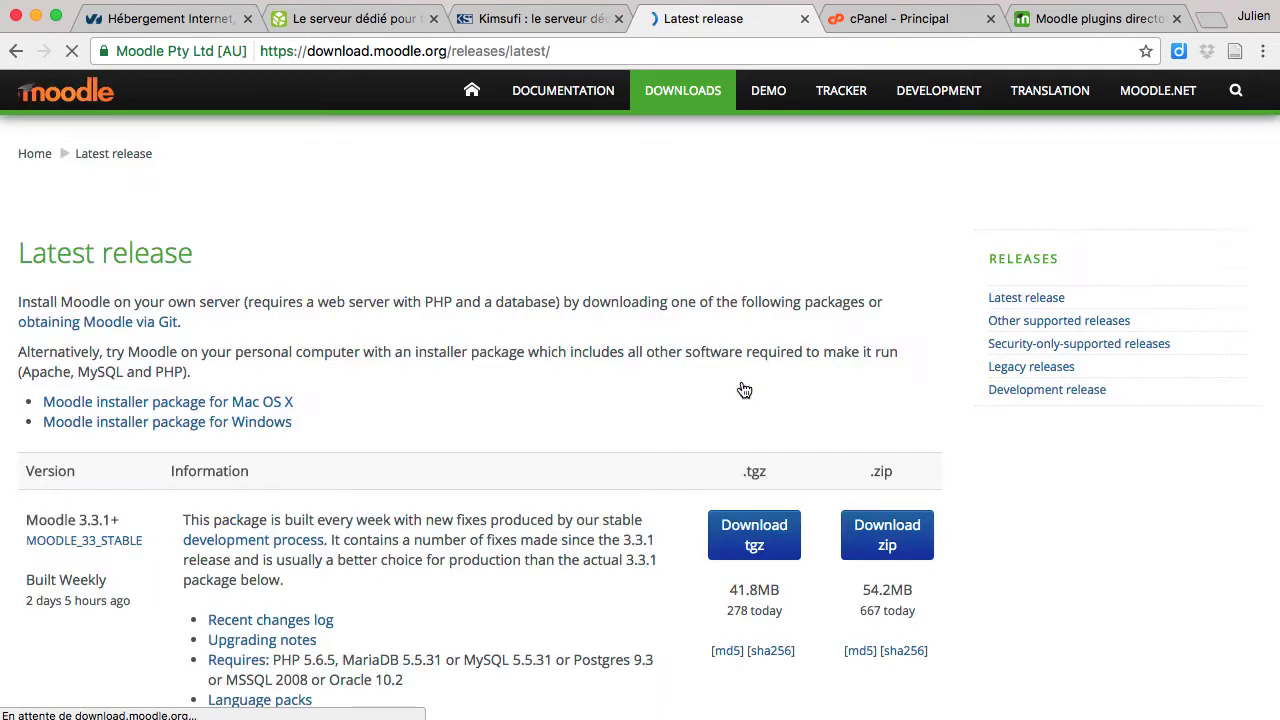
{"action": "scroll", "coordinate": [526, 374], "scroll_direction": "down", "scroll_amount": 1}
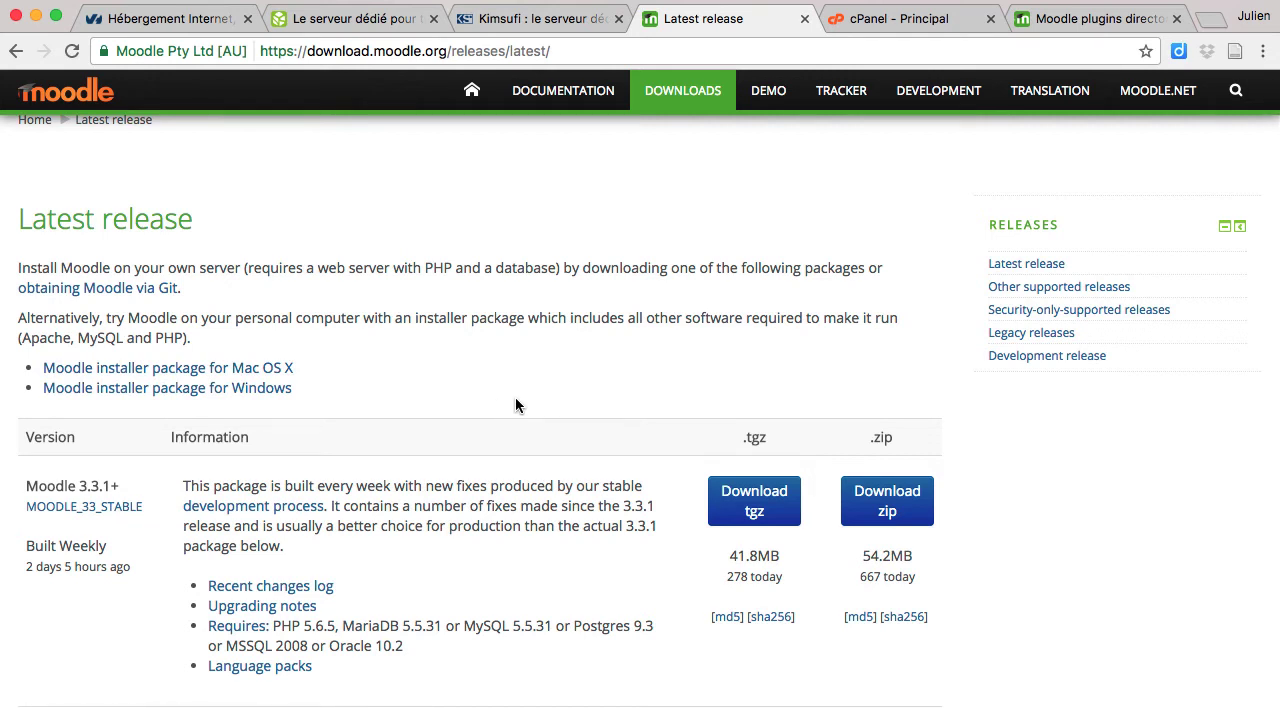
{"action": "scroll", "coordinate": [515, 397], "scroll_direction": "down", "scroll_amount": 1}
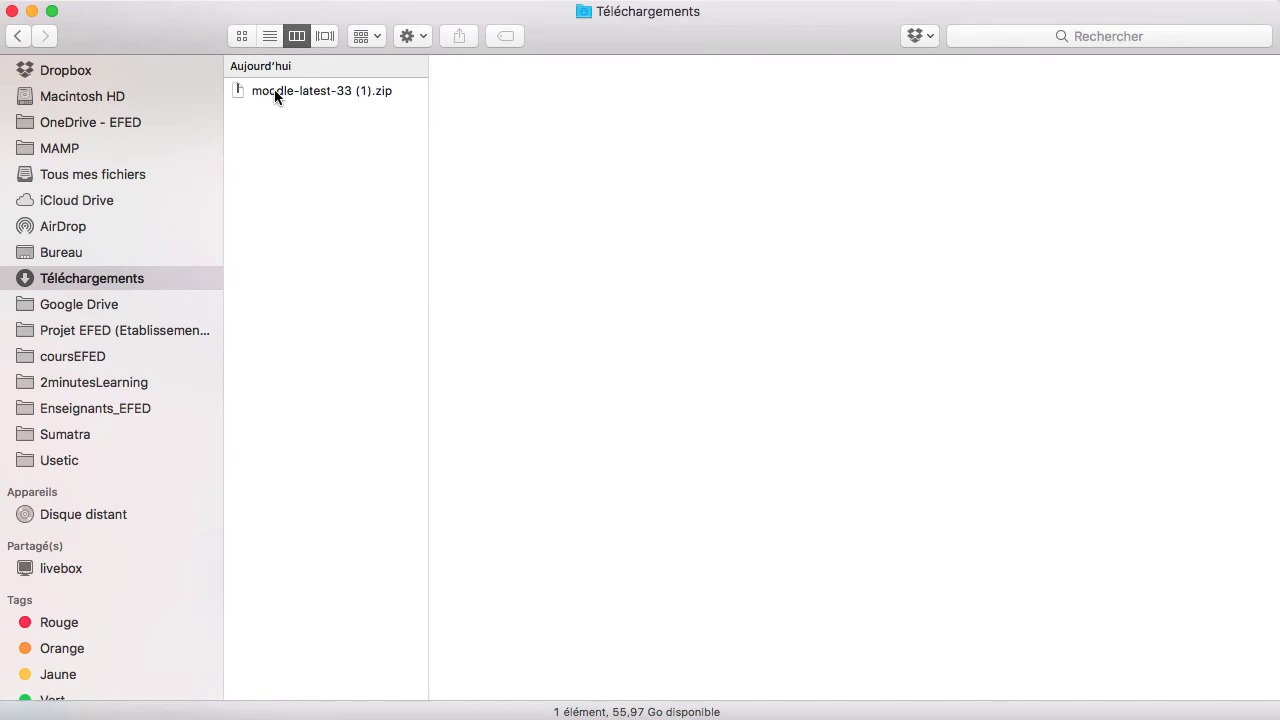
Step: Extract the Moodle zip, rename the folder to moodle331+, and place the MAMP window alongside
{"action": "left_click", "coordinate": [274, 89]}
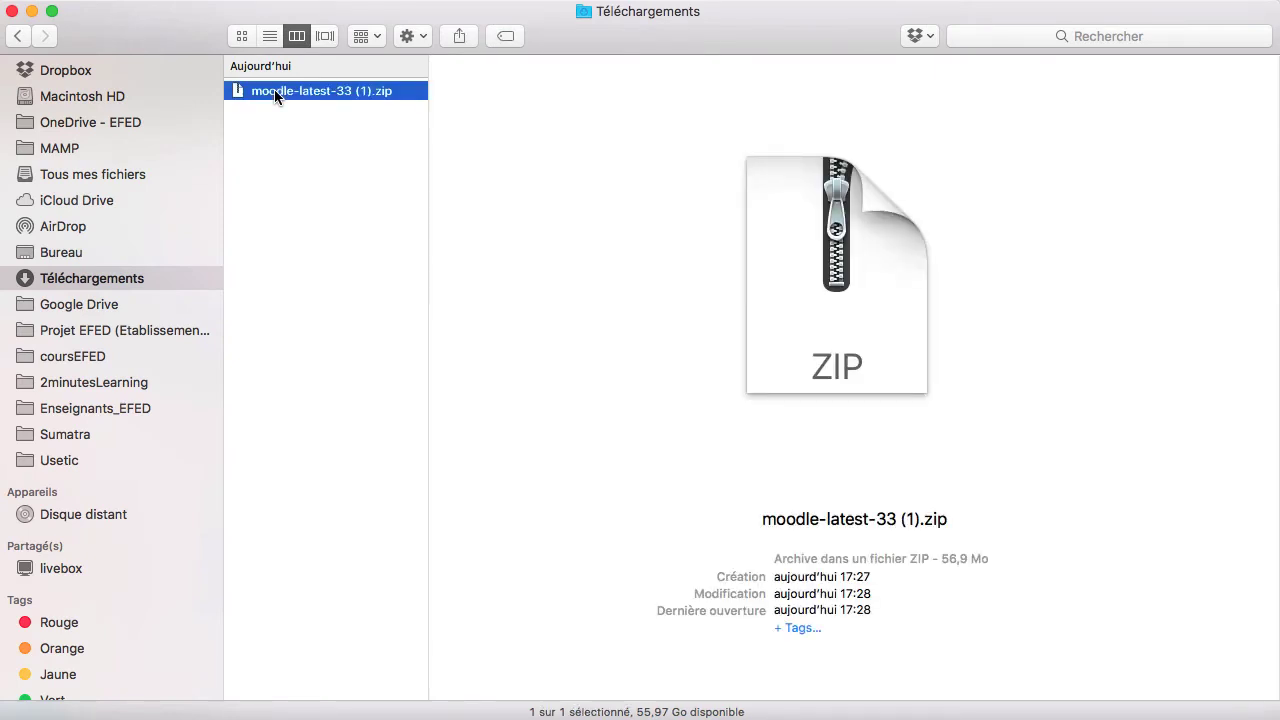
{"action": "double_click", "coordinate": [274, 89]}
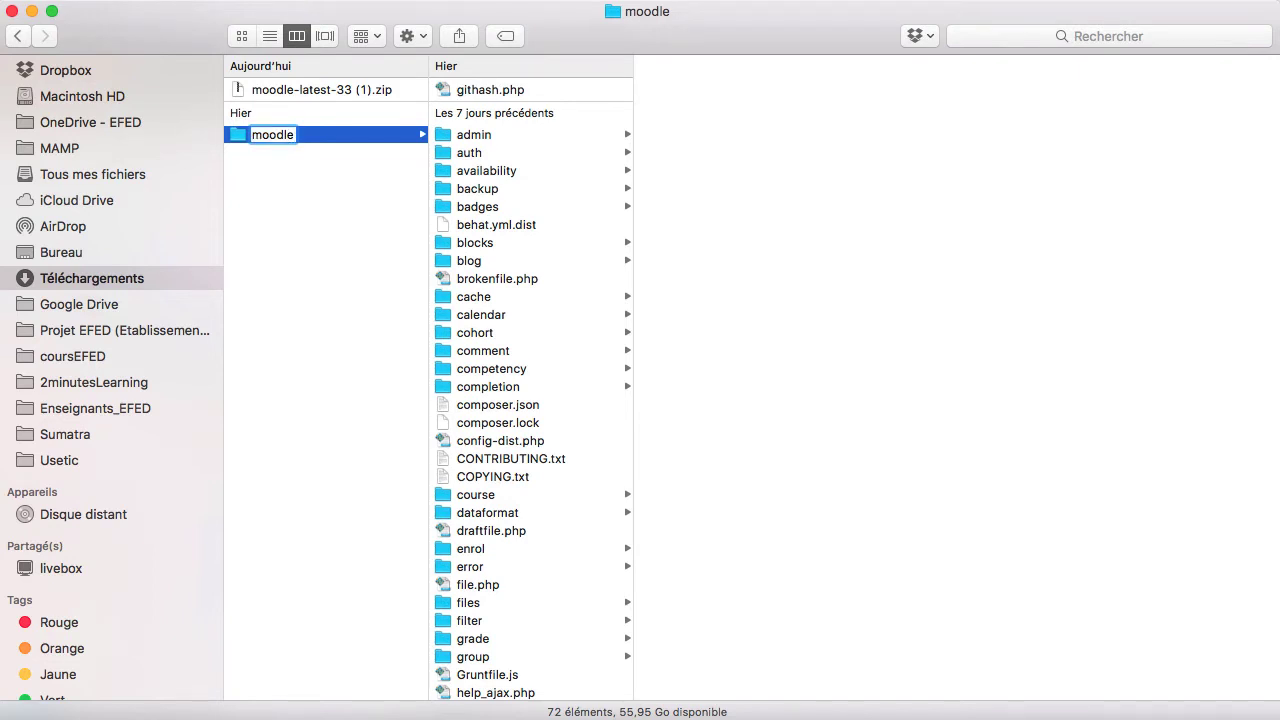
{"action": "type", "text": "331+"}
{"action": "key", "text": "Return"}
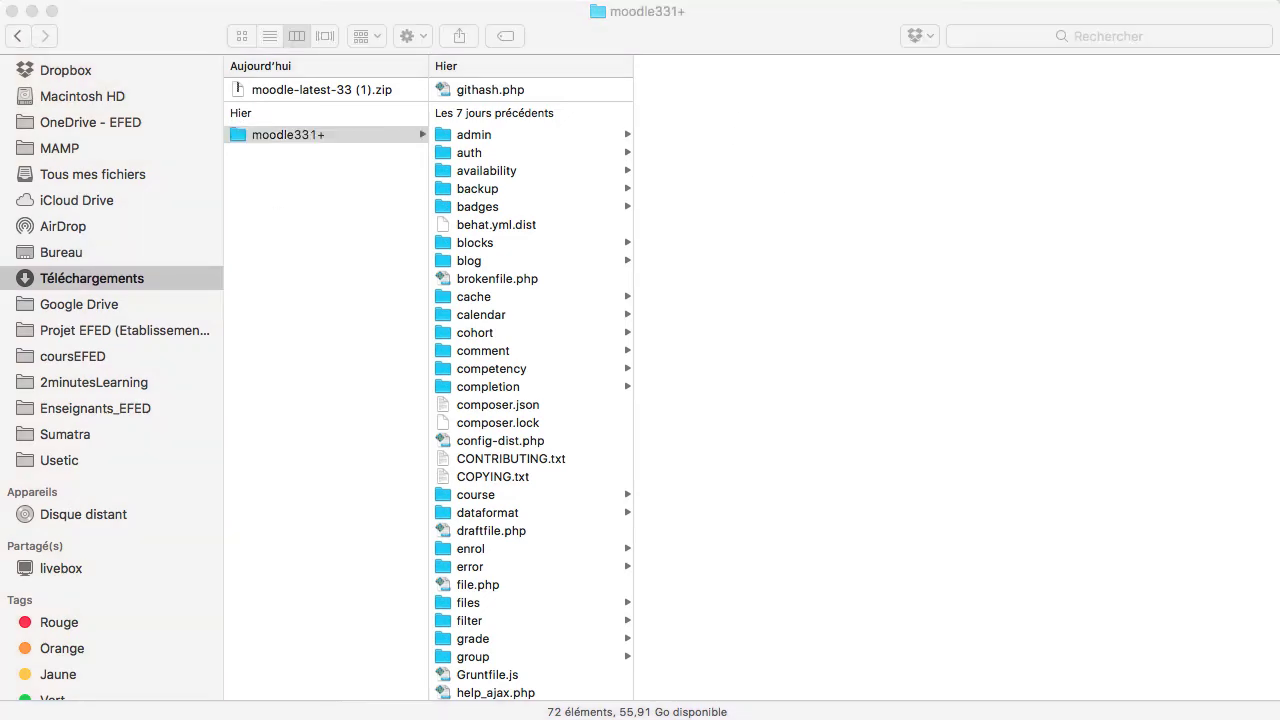
{"action": "left_click_drag", "start_coordinate": [1279, 20], "coordinate": [536, 16]}
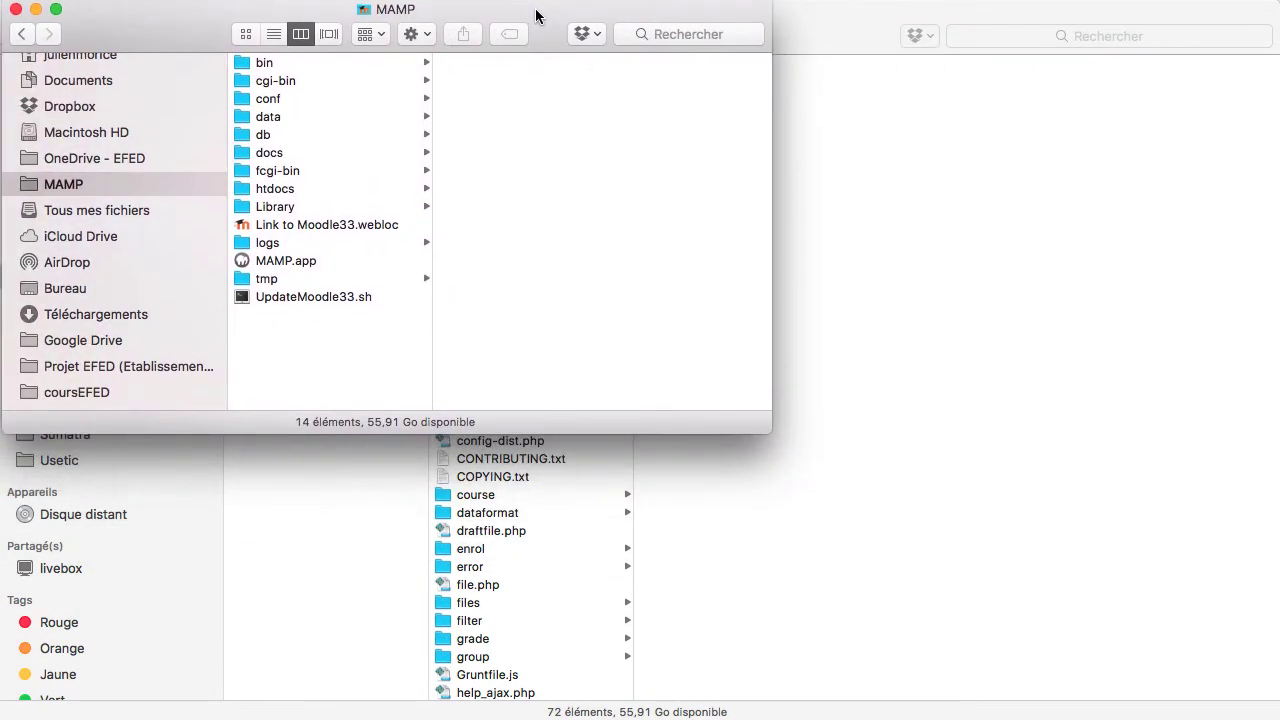
Step: Maximize the MAMP folder window and briefly launch then close MAMP to check its servers
{"action": "left_click_drag", "start_coordinate": [768, 430], "coordinate": [1279, 719]}
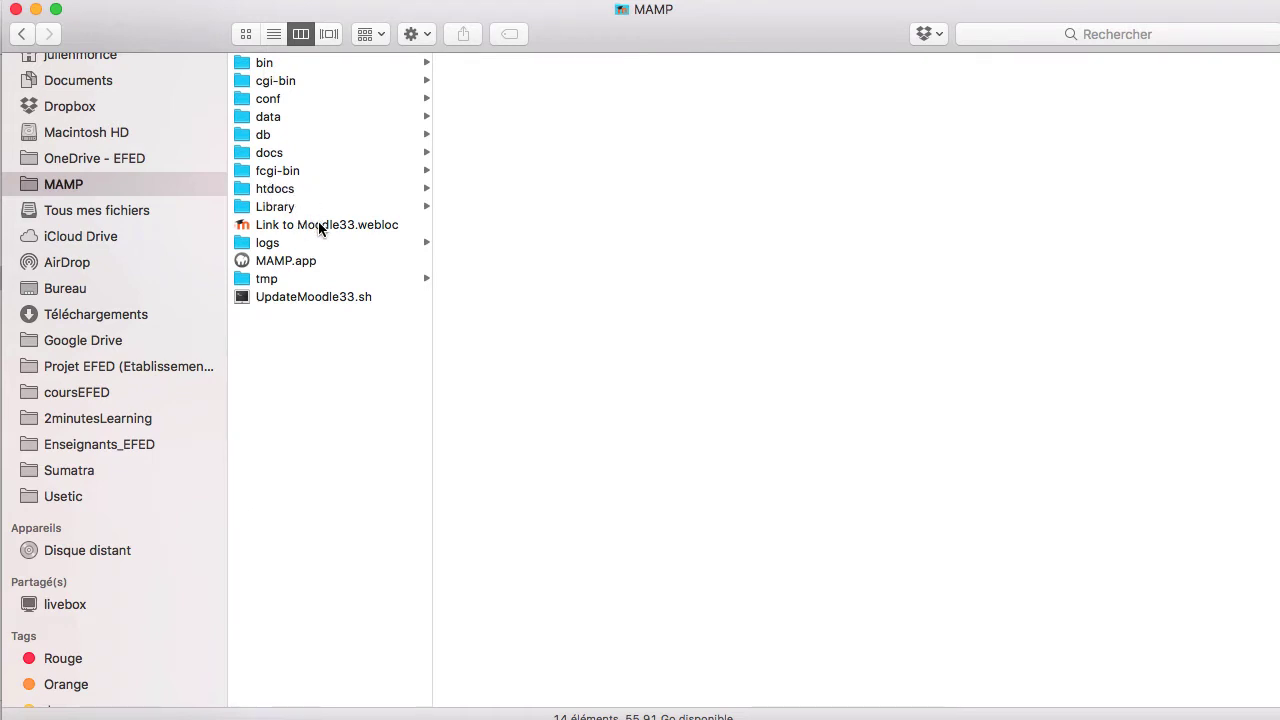
{"action": "double_click", "coordinate": [299, 260]}
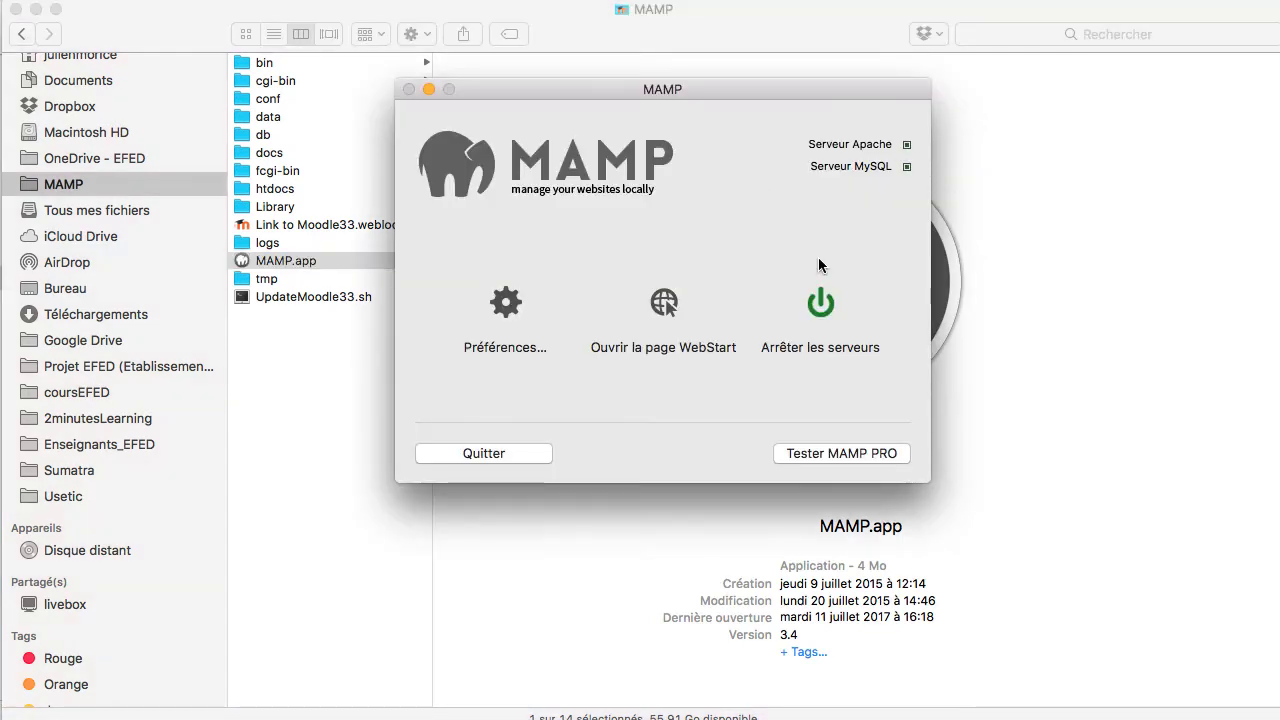
{"action": "left_click", "coordinate": [466, 450]}
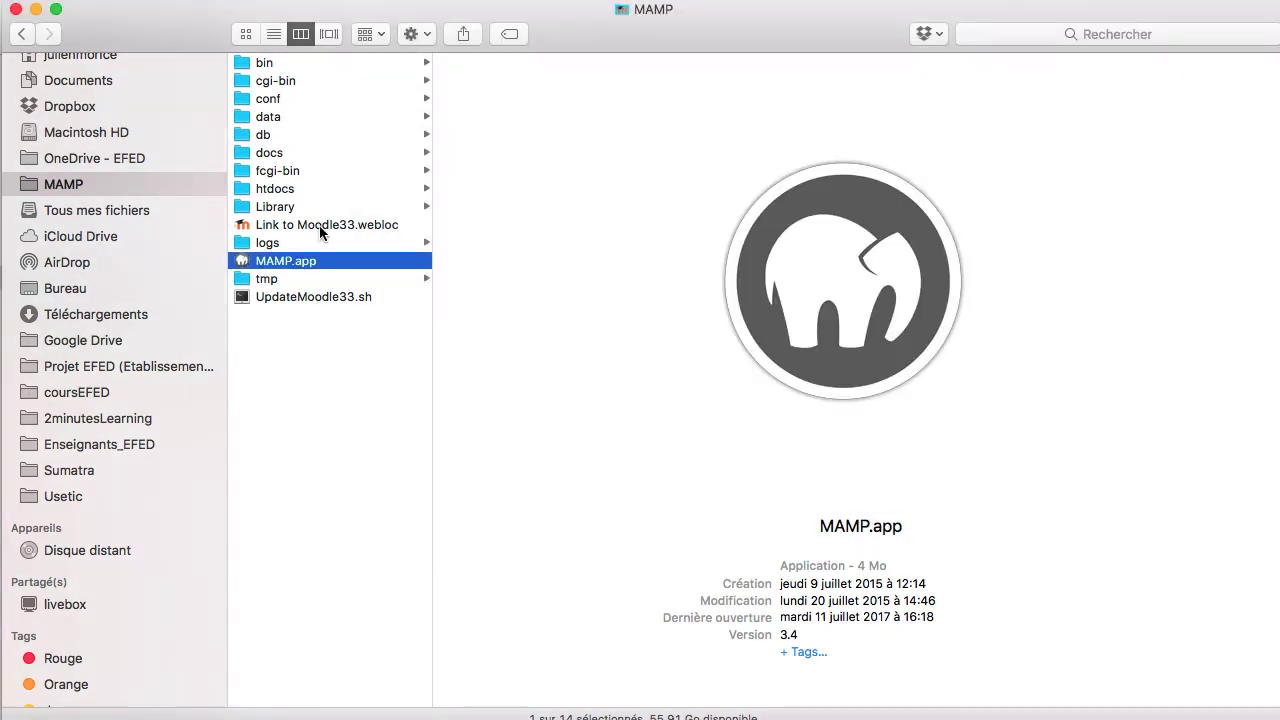
{"action": "left_click", "coordinate": [321, 226]}
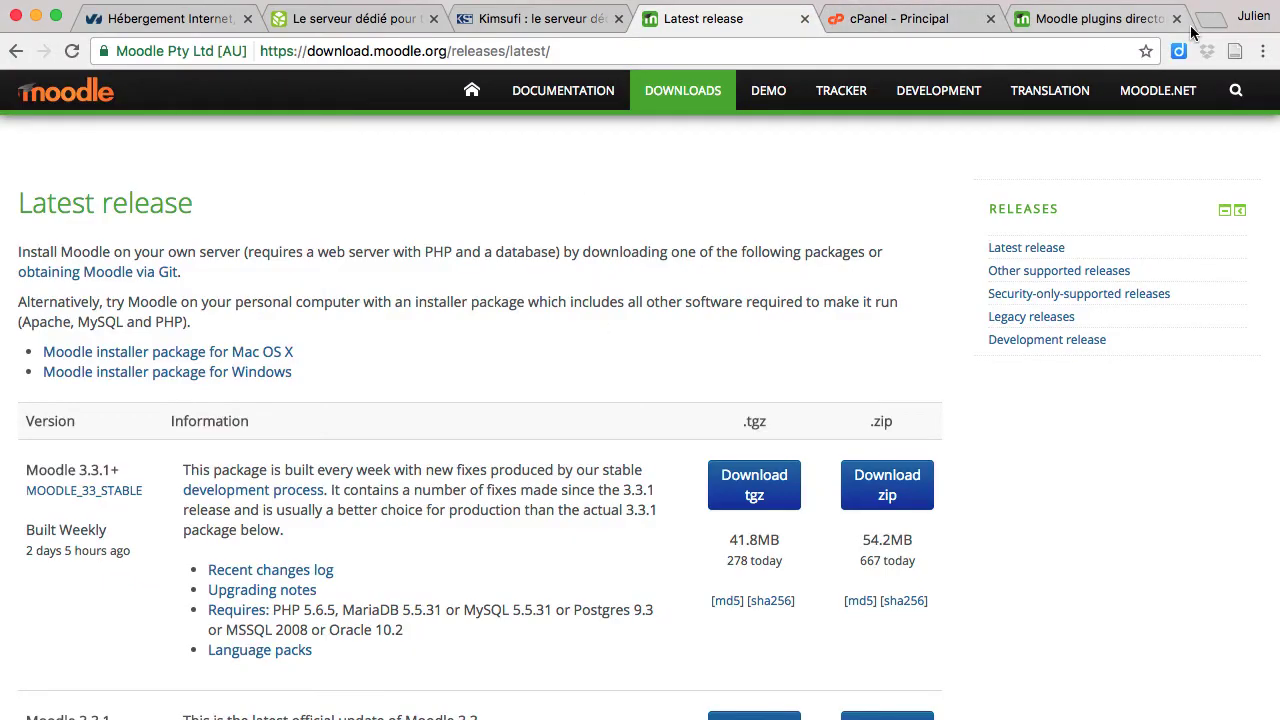
Step: Load localhost:8888/moodle33 in a new tab and show htdocs > moodle33 in Finder
{"action": "left_click", "coordinate": [1210, 22]}
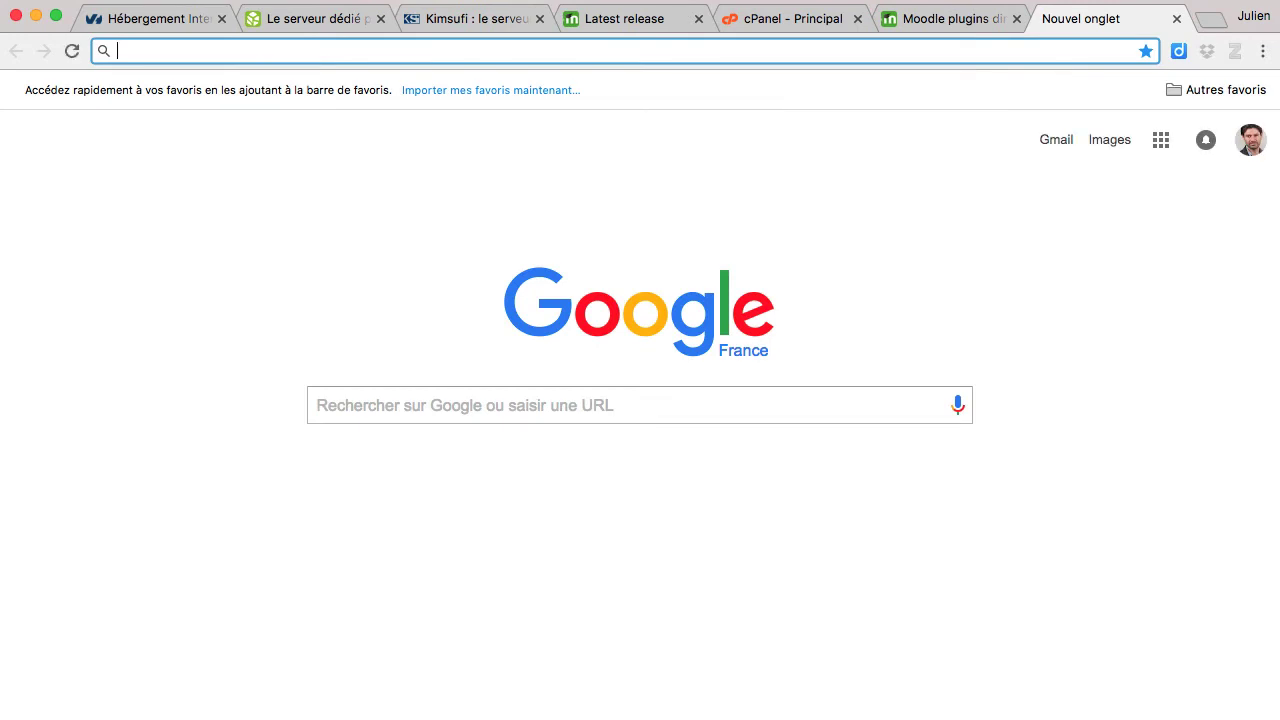
{"action": "type", "text": "lo"}
{"action": "key", "text": "Right"}
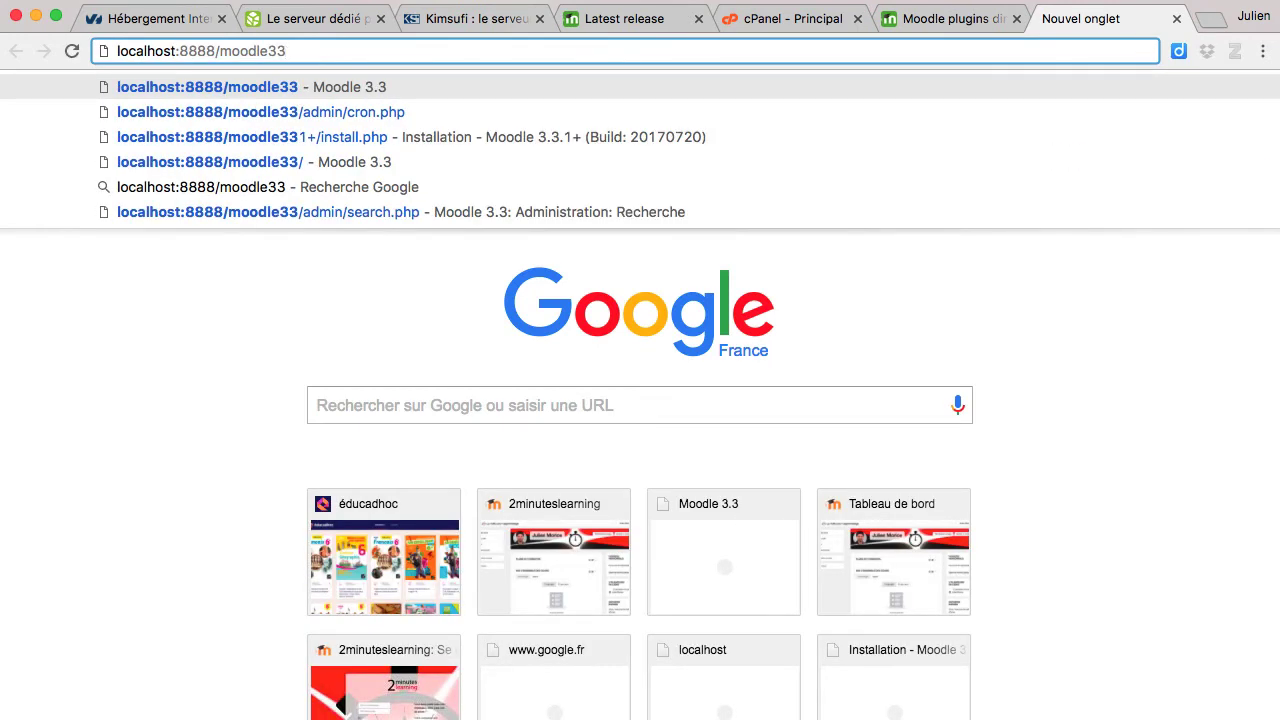
{"action": "key", "text": "super+Tab"}
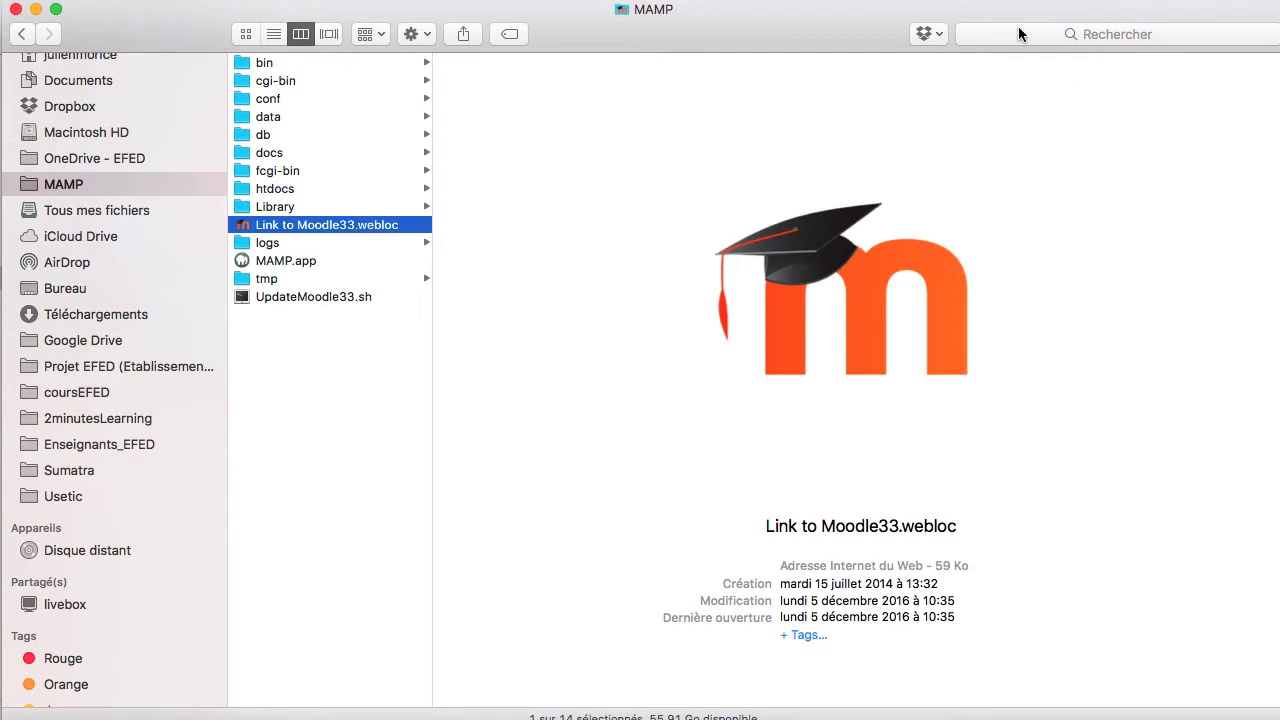
{"action": "left_click", "coordinate": [280, 190]}
{"action": "left_click", "coordinate": [480, 99]}
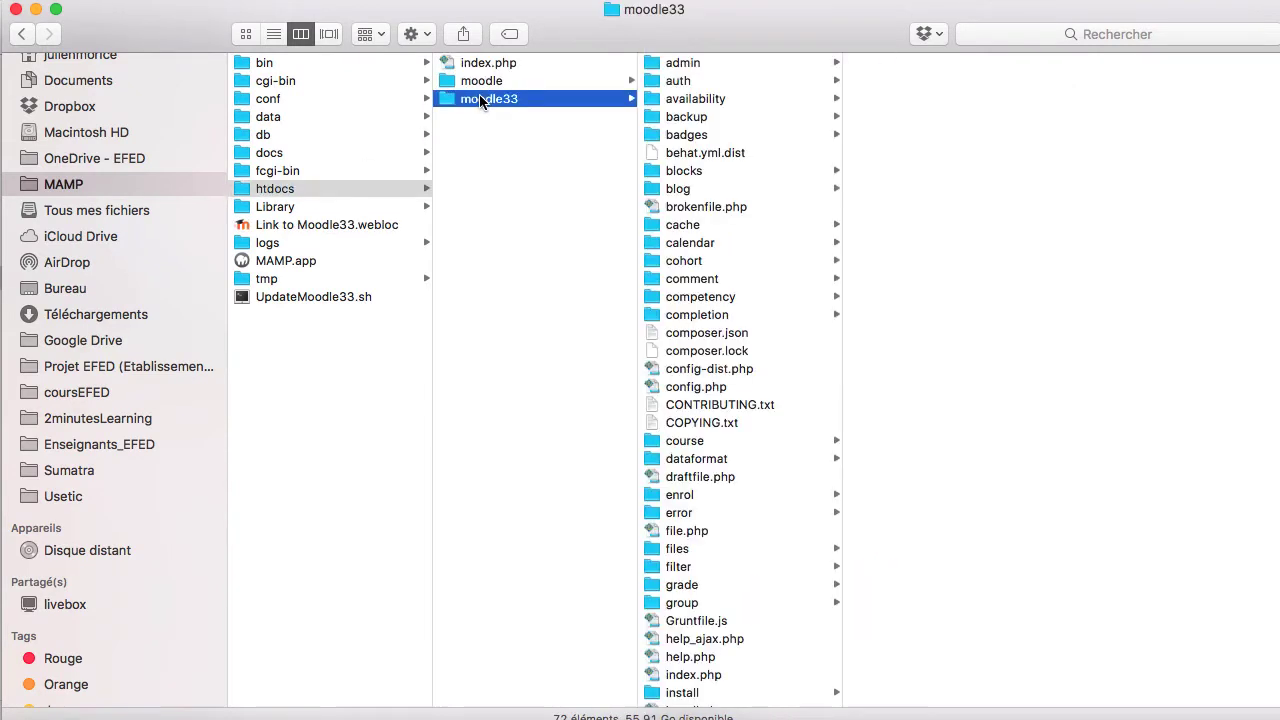
{"action": "key", "text": "super+Tab"}
{"action": "key", "text": "Return"}
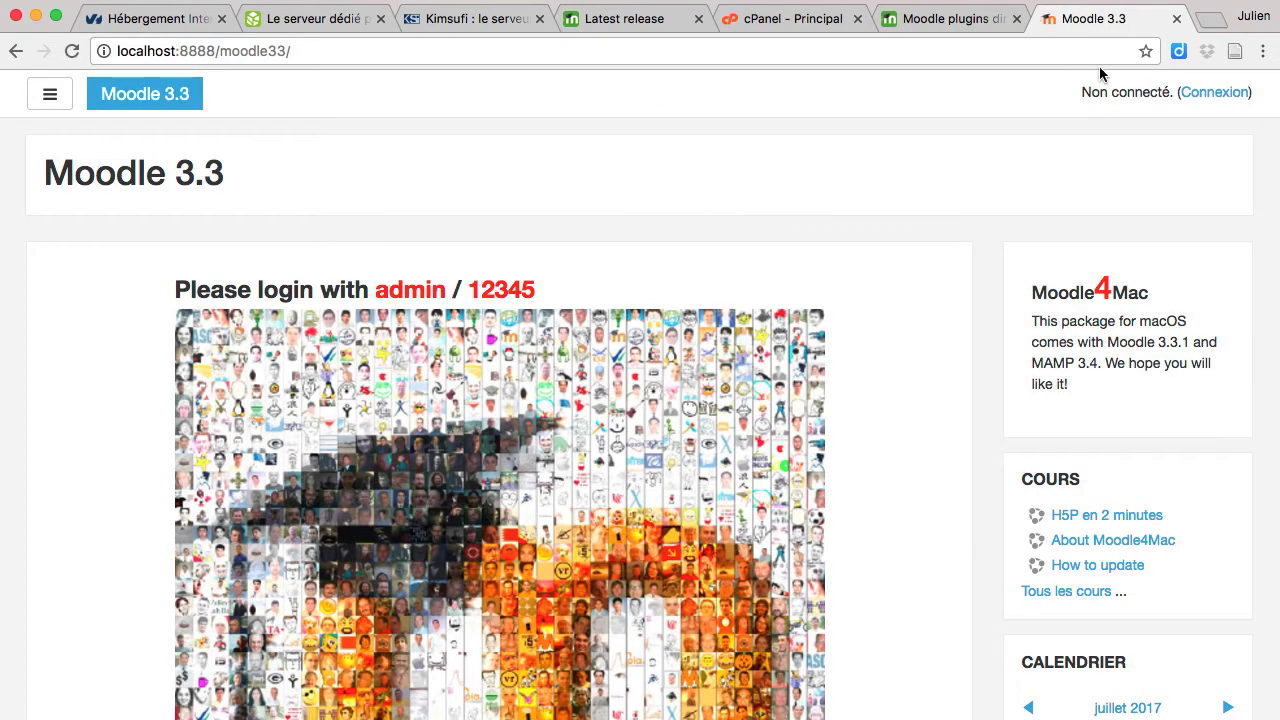
{"action": "key", "text": "super+Tab"}
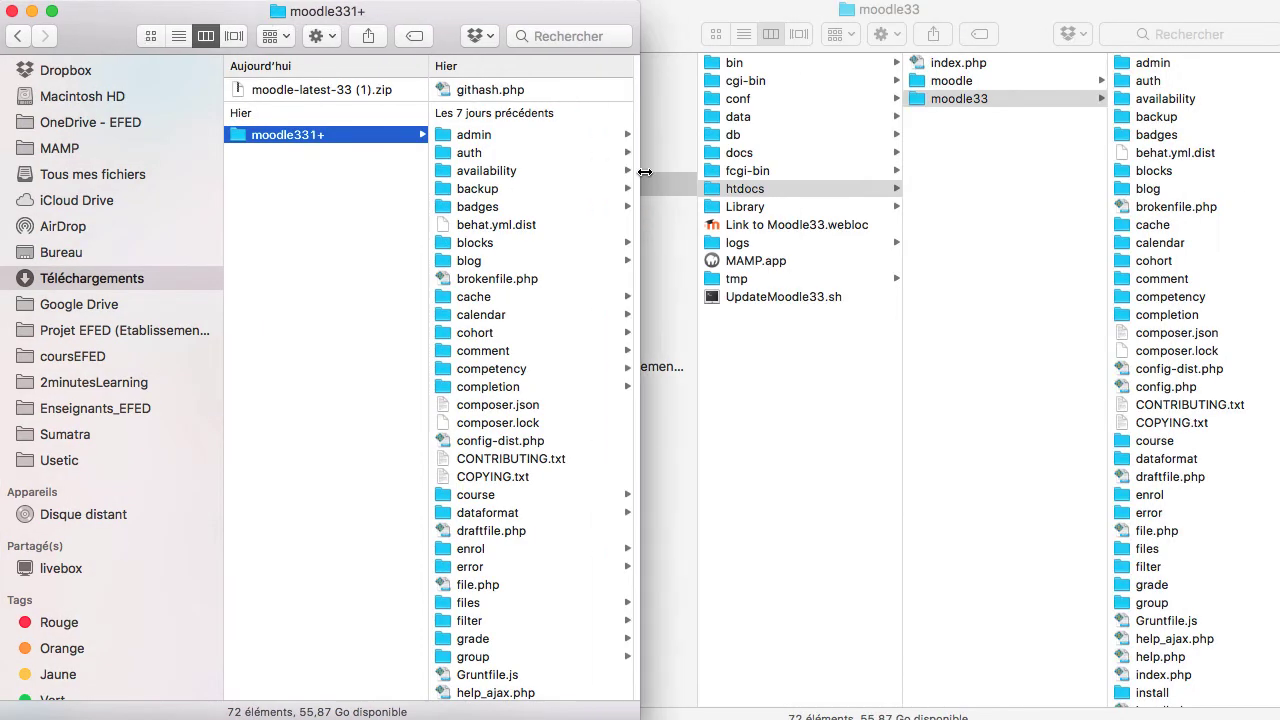
Step: Drag moodle331+ from Téléchargements into htdocs, beside the moodle and moodle33 folders
{"action": "left_click_drag", "start_coordinate": [644, 172], "coordinate": [647, 172]}
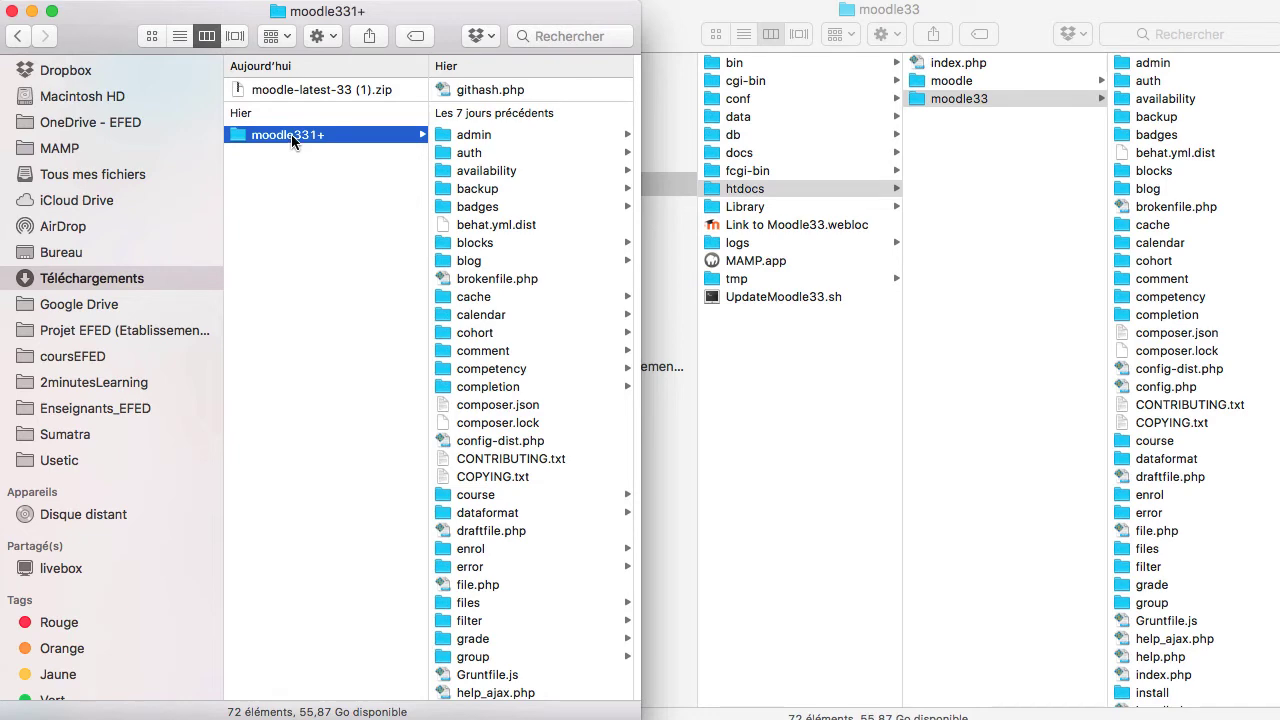
{"action": "left_click_drag", "start_coordinate": [291, 134], "coordinate": [764, 190]}
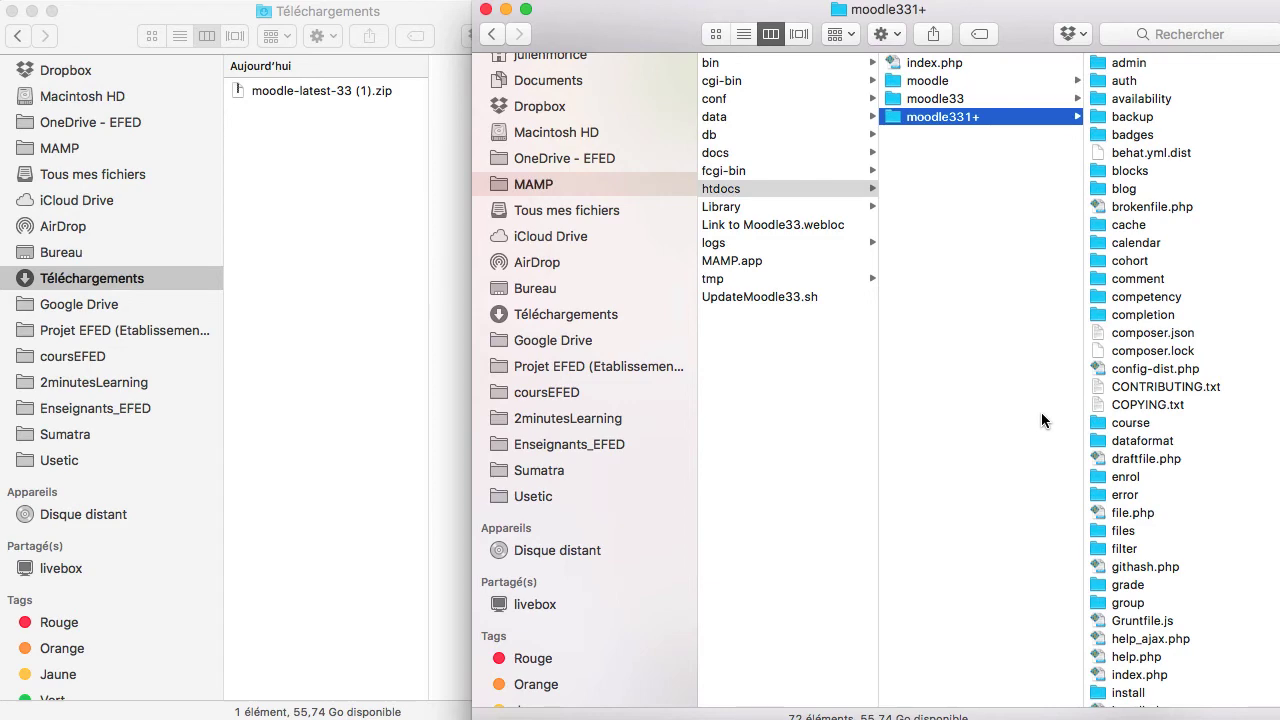
Step: Launch MAMP.app, open its WebStart page, and choose Outils > phpMyAdmin
{"action": "left_click", "coordinate": [606, 192]}
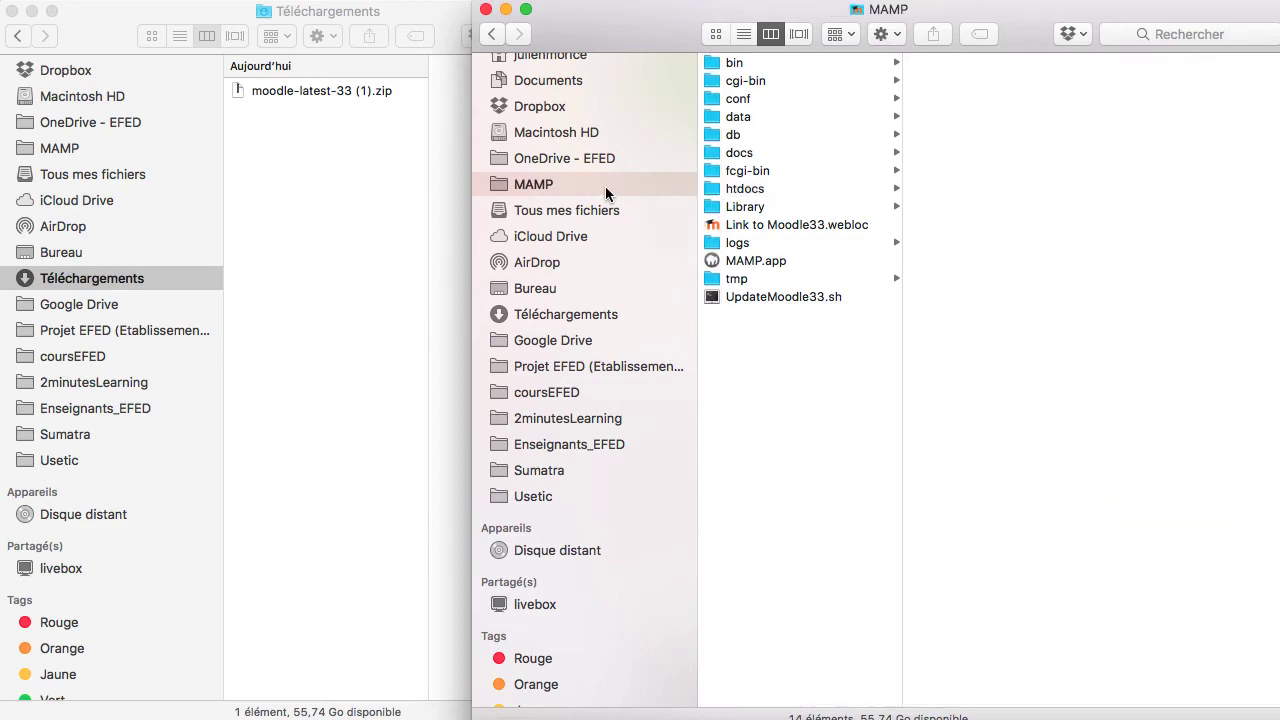
{"action": "left_click", "coordinate": [753, 262]}
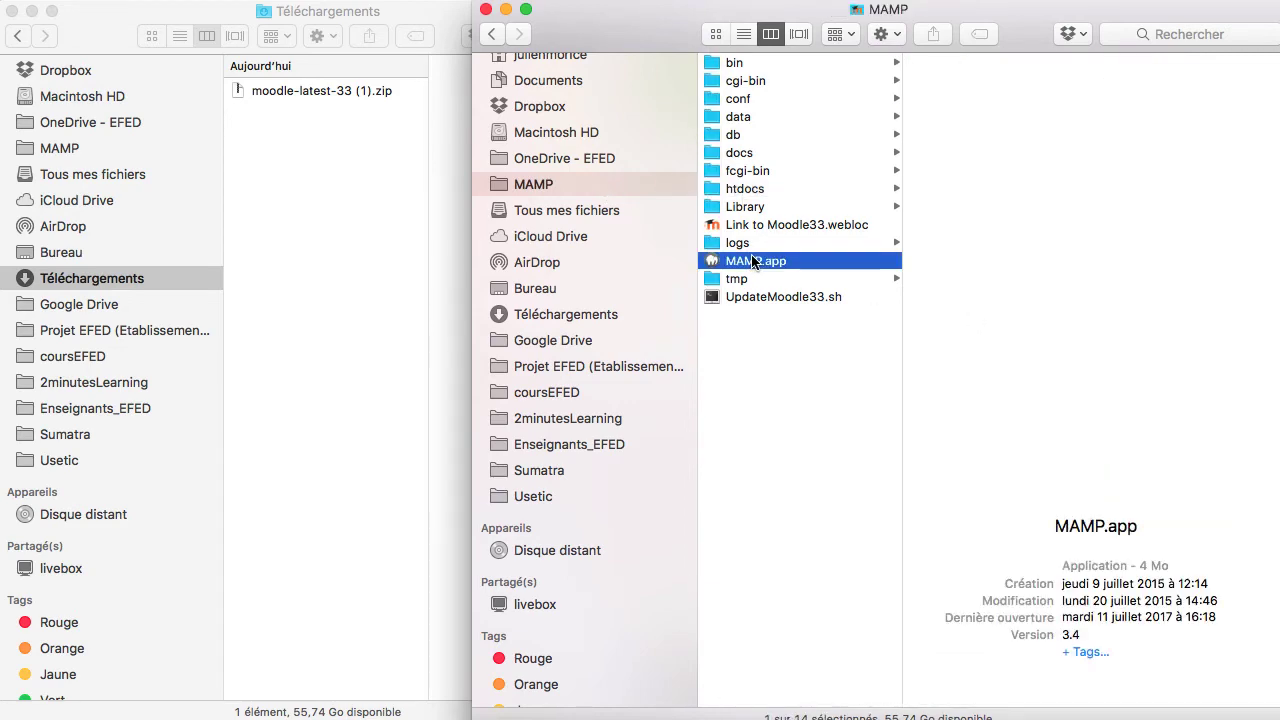
{"action": "double_click", "coordinate": [753, 262]}
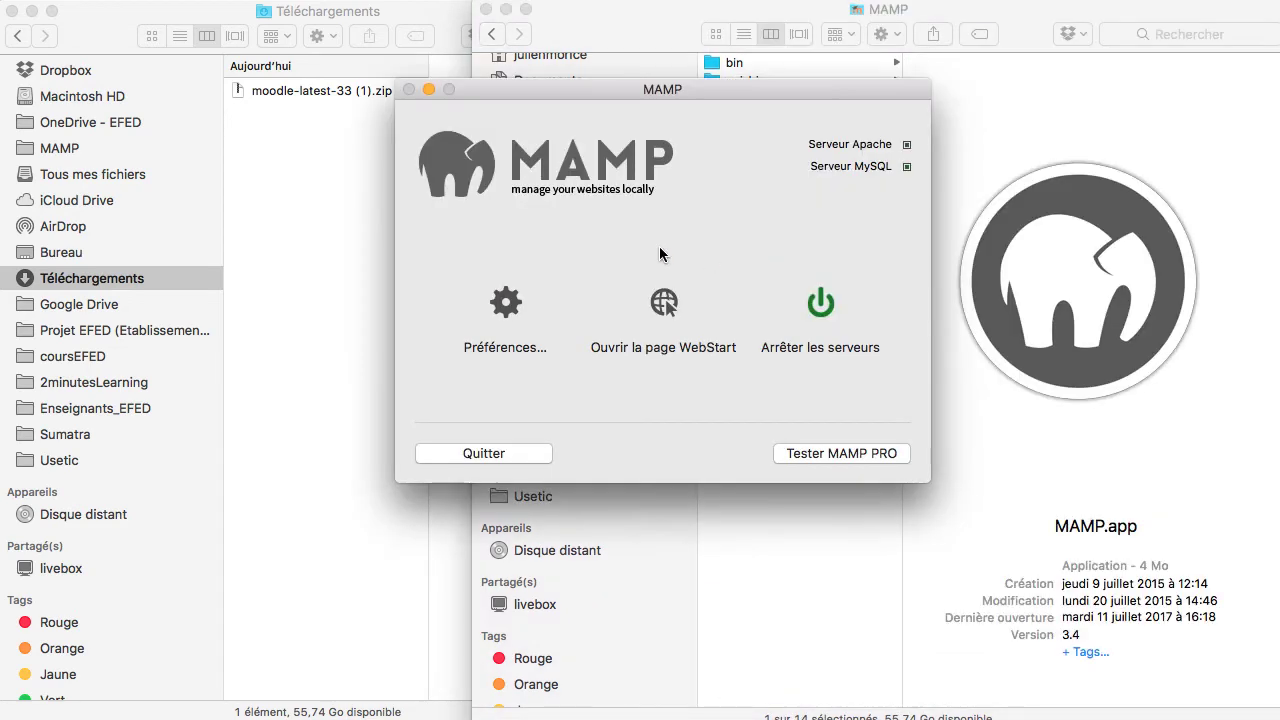
{"action": "left_click", "coordinate": [663, 302]}
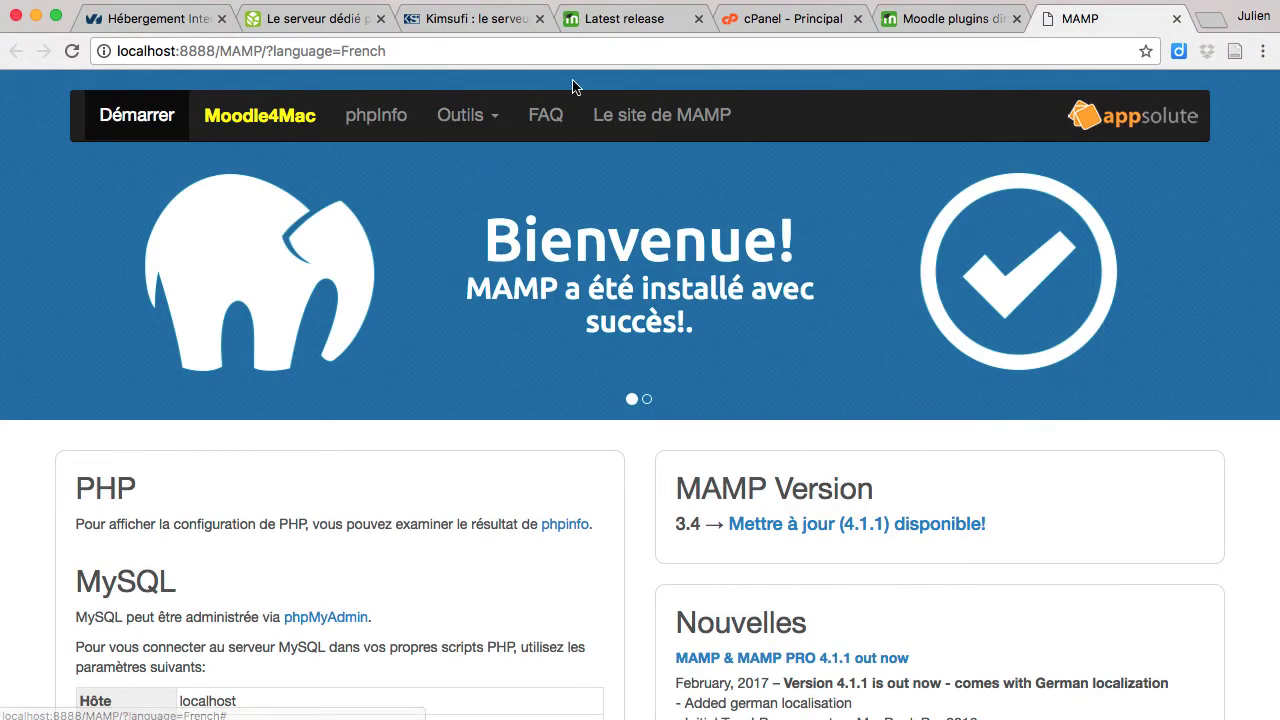
{"action": "left_click", "coordinate": [490, 118]}
{"action": "left_click", "coordinate": [459, 150]}
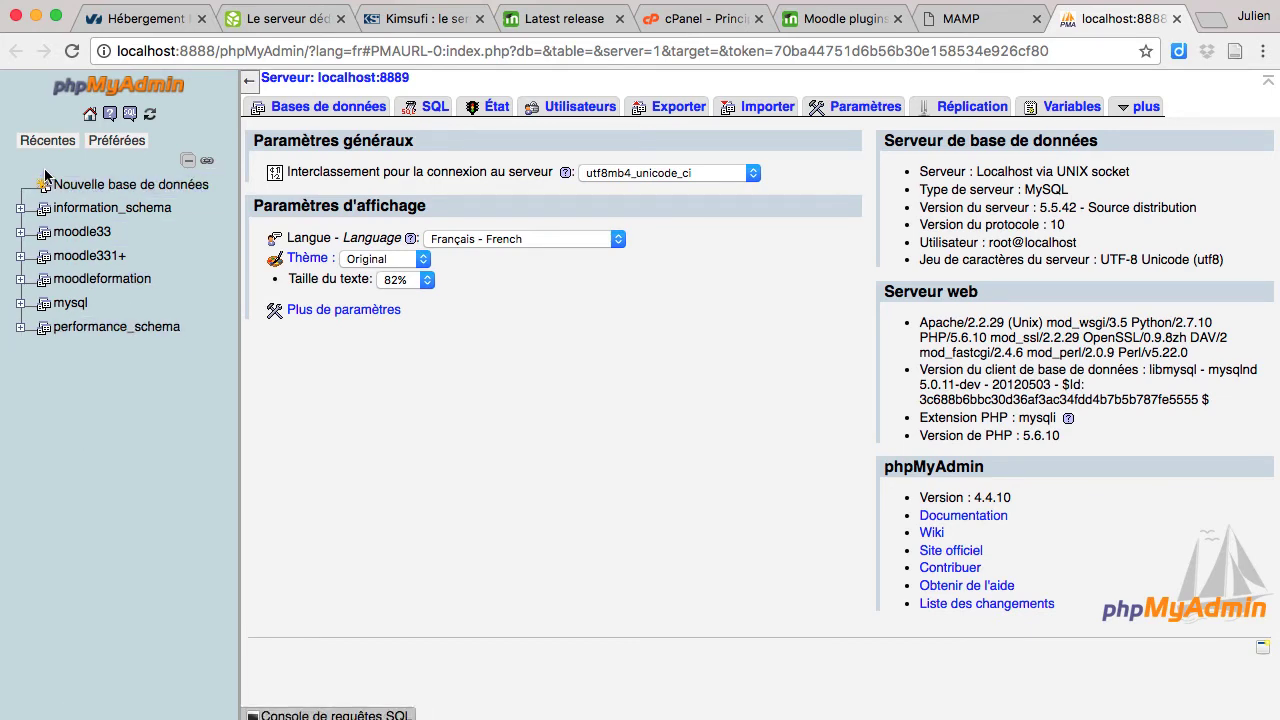
Step: Try creating a database named moodle331+, which is rejected as already existing
{"action": "left_click", "coordinate": [91, 188]}
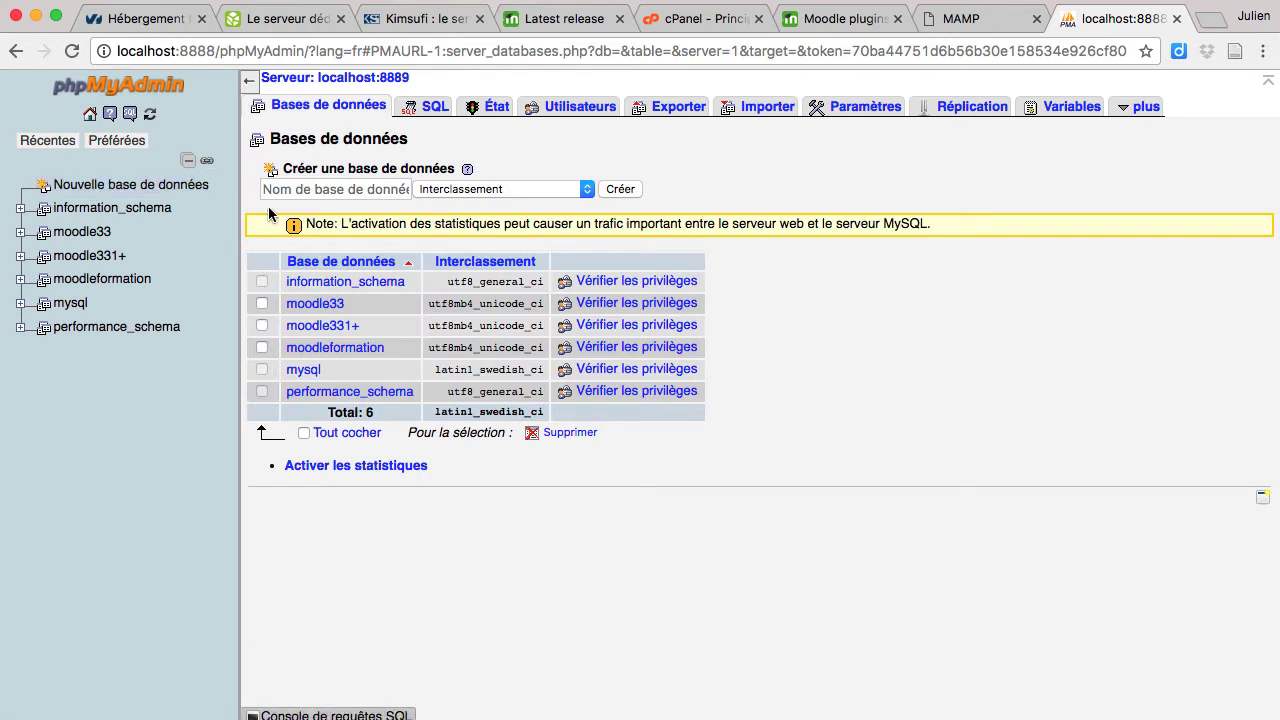
{"action": "left_click", "coordinate": [344, 196]}
{"action": "type", "text": "moo"}
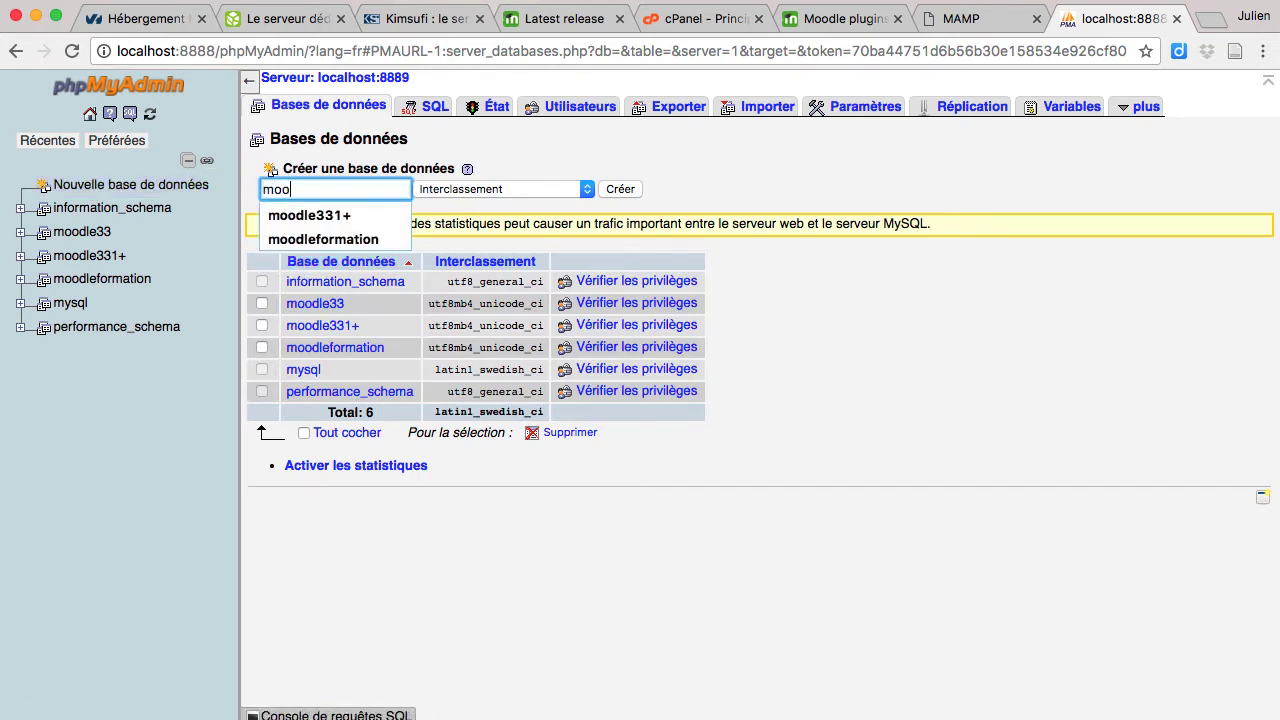
{"action": "type", "text": "dle331"}
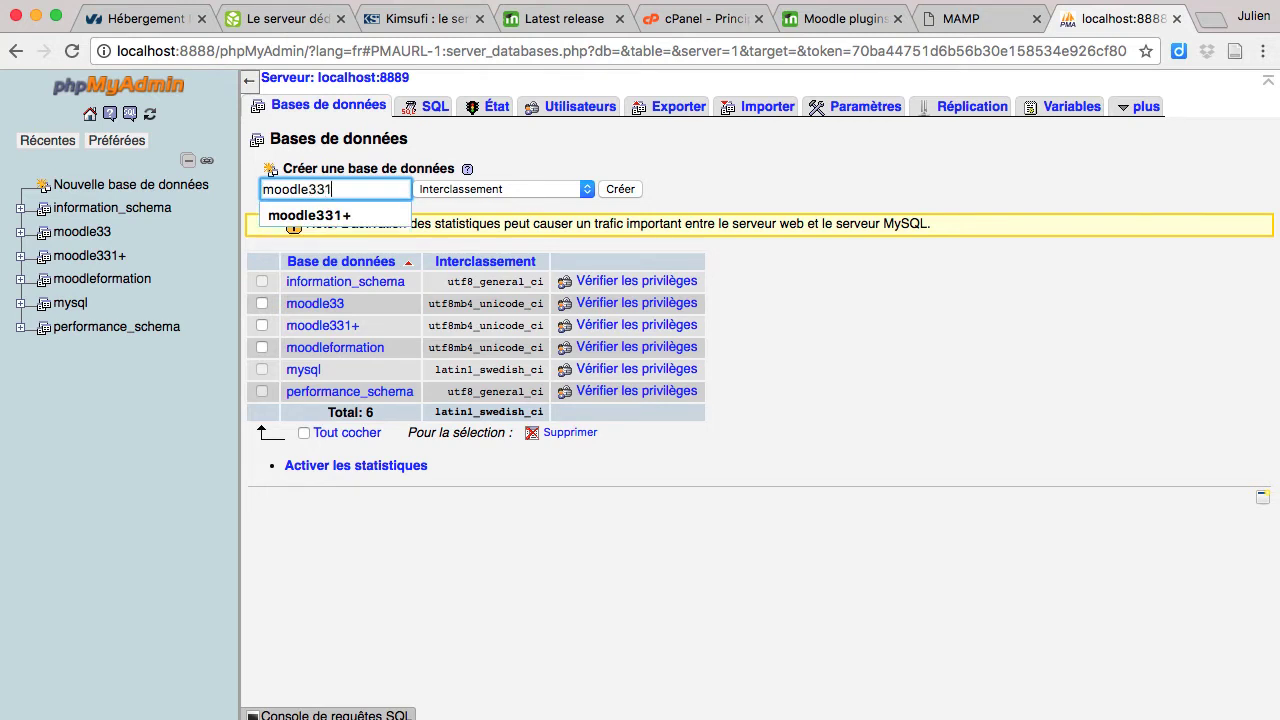
{"action": "type", "text": "+"}
{"action": "key", "text": "Return"}
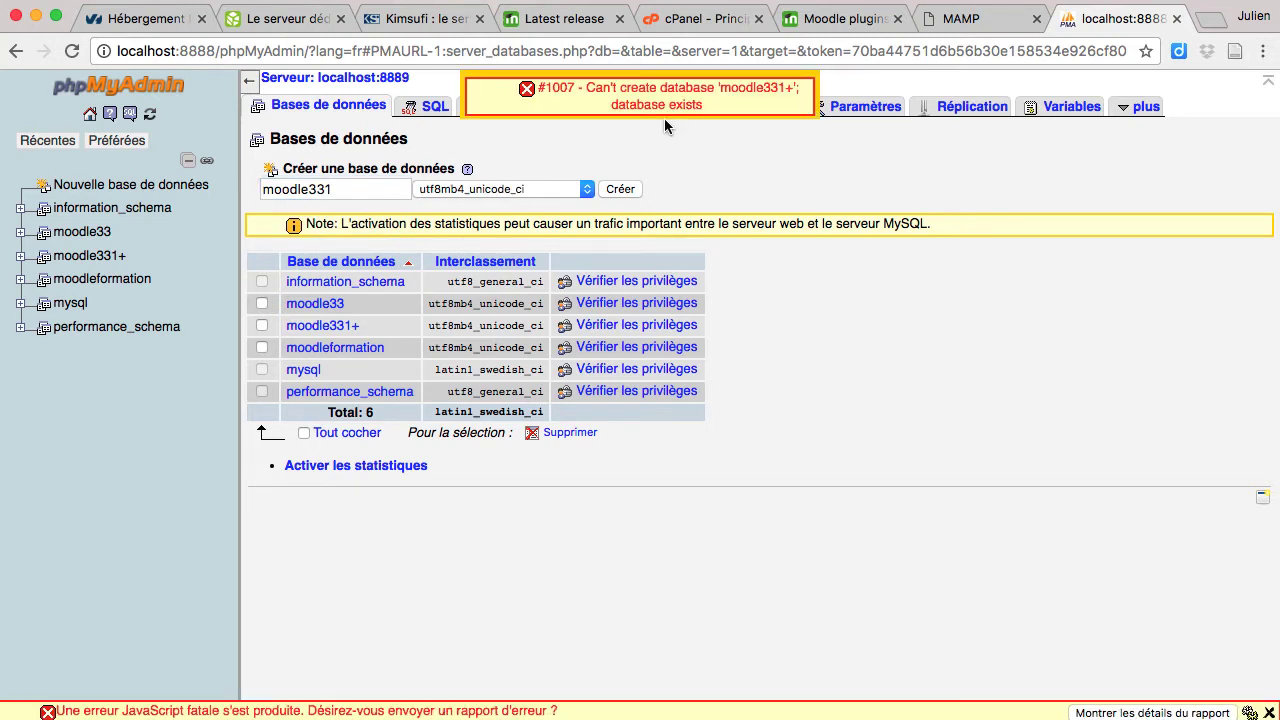
Step: Change the name to moodle33+ and create it with utf8mb4_unicode_ci collation
{"action": "left_click", "coordinate": [351, 185]}
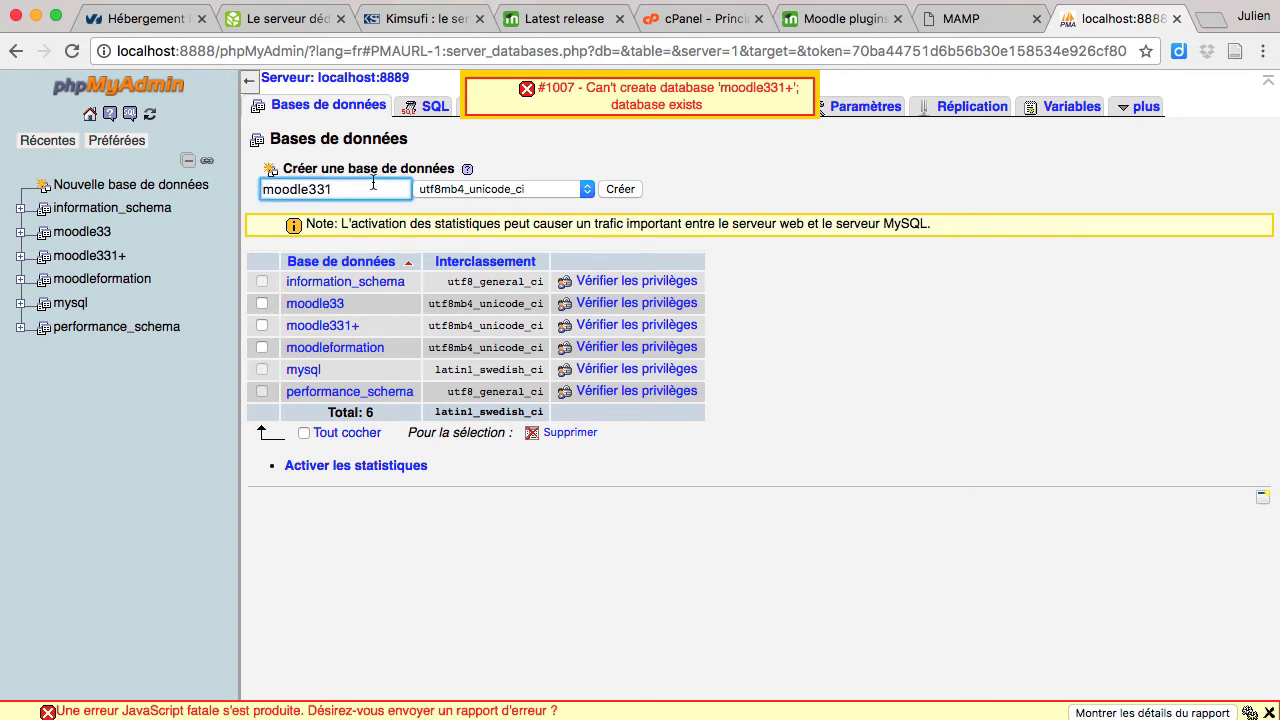
{"action": "key", "text": "BackSpace"}
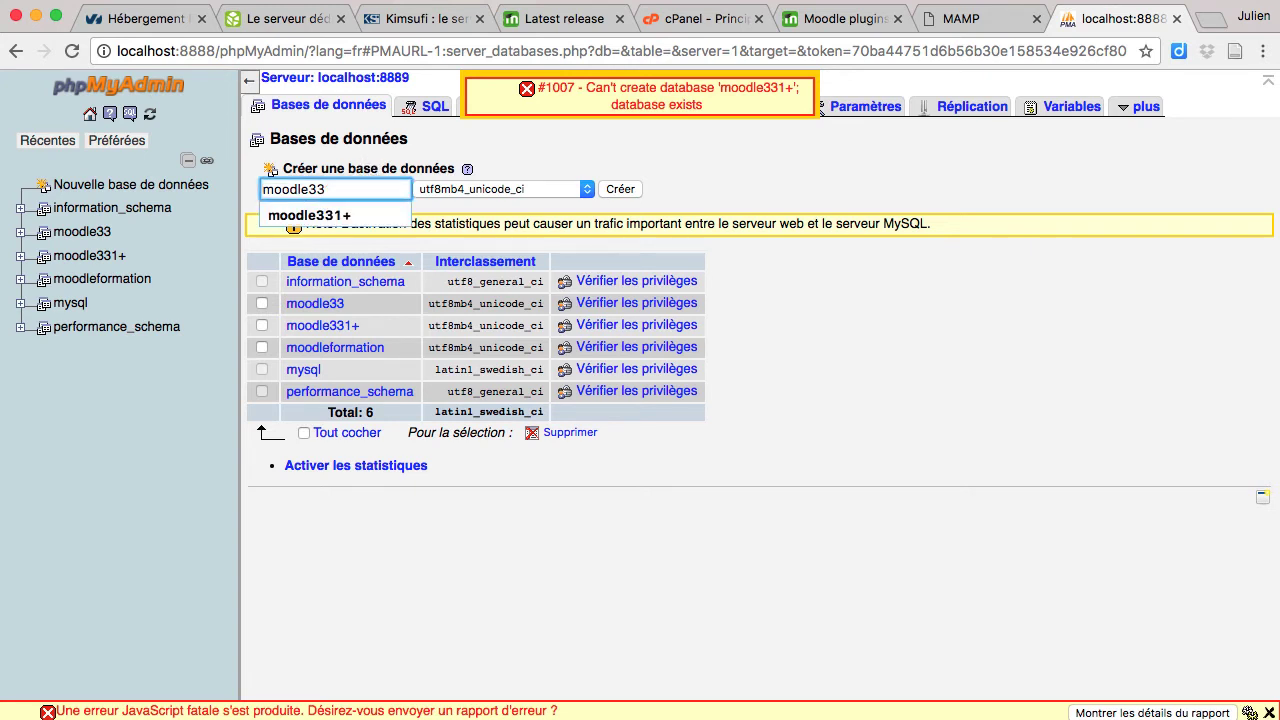
{"action": "type", "text": "+"}
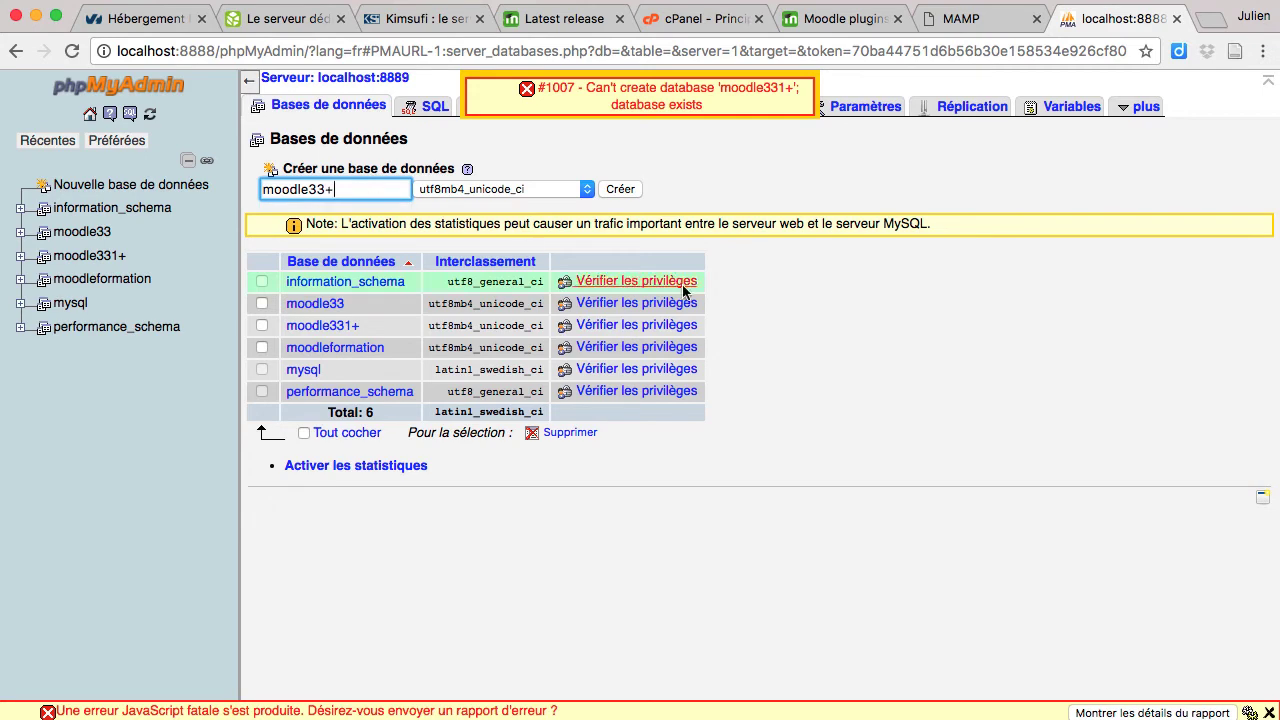
{"action": "left_click", "coordinate": [850, 307]}
{"action": "left_click", "coordinate": [620, 189]}
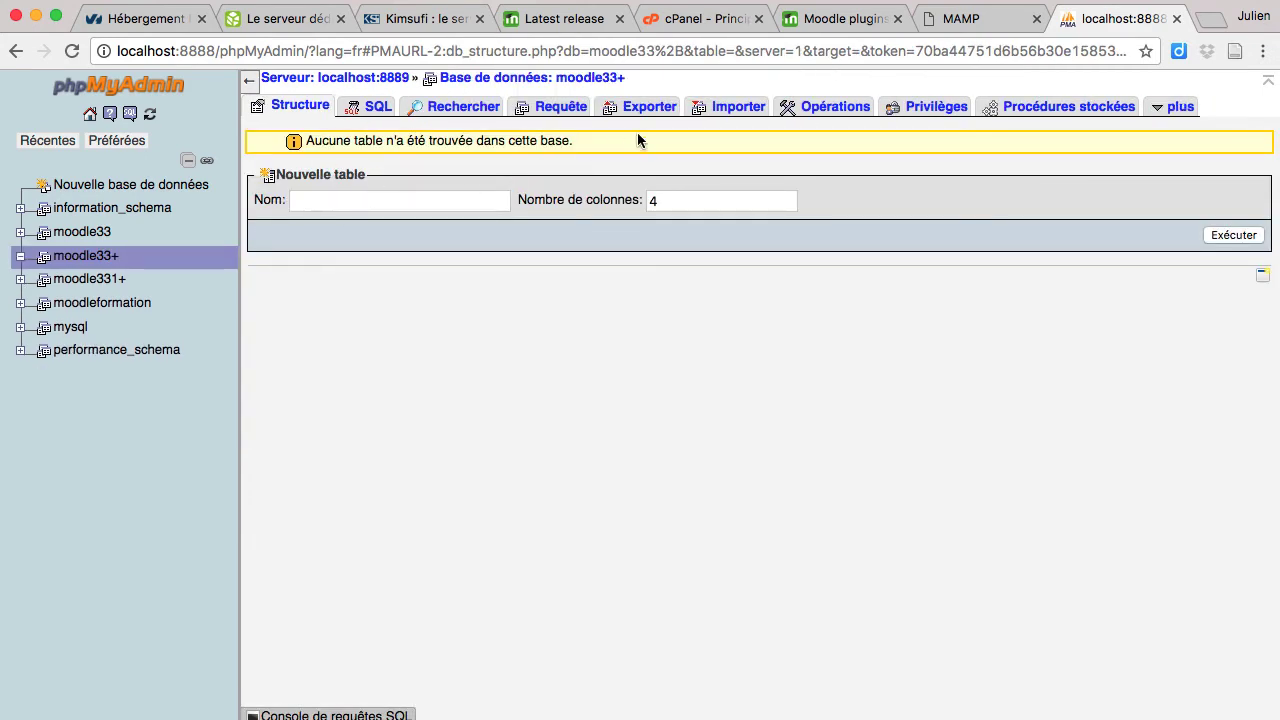
Step: From the moodle33+ Privilèges page, start adding a user named moodle33+
{"action": "left_click", "coordinate": [907, 108]}
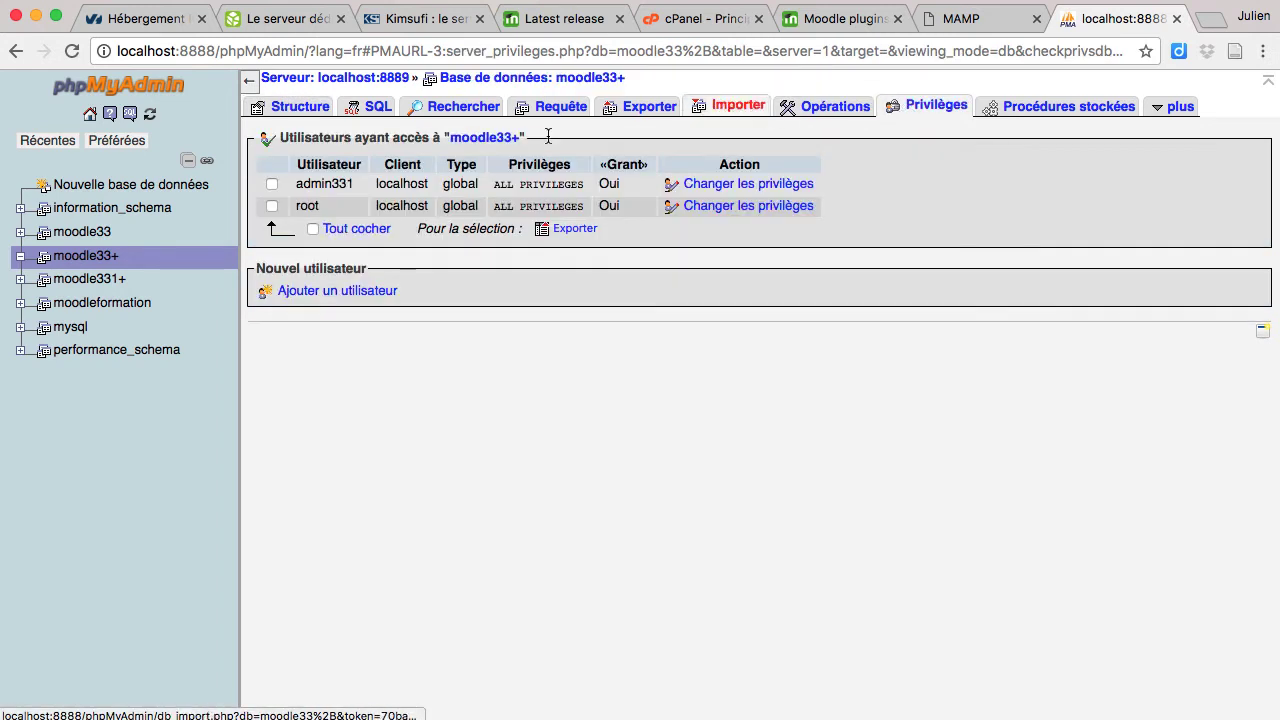
{"action": "left_click", "coordinate": [322, 291]}
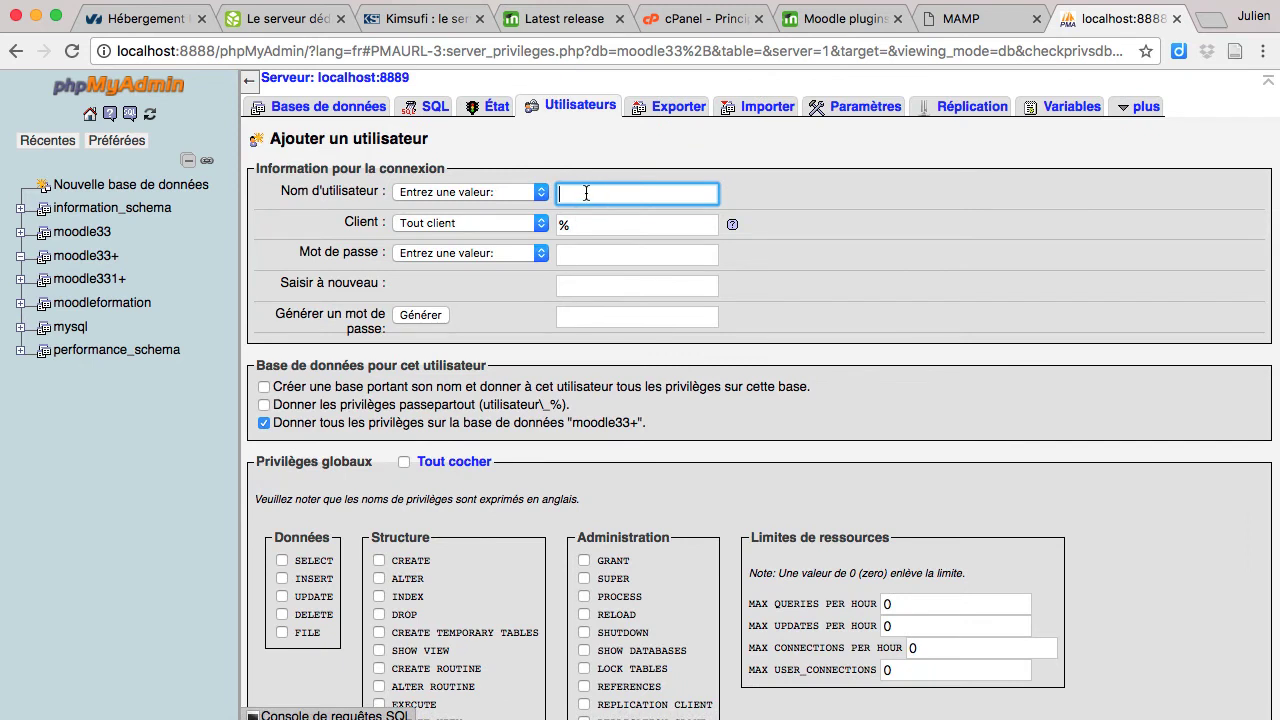
{"action": "left_click", "coordinate": [455, 193]}
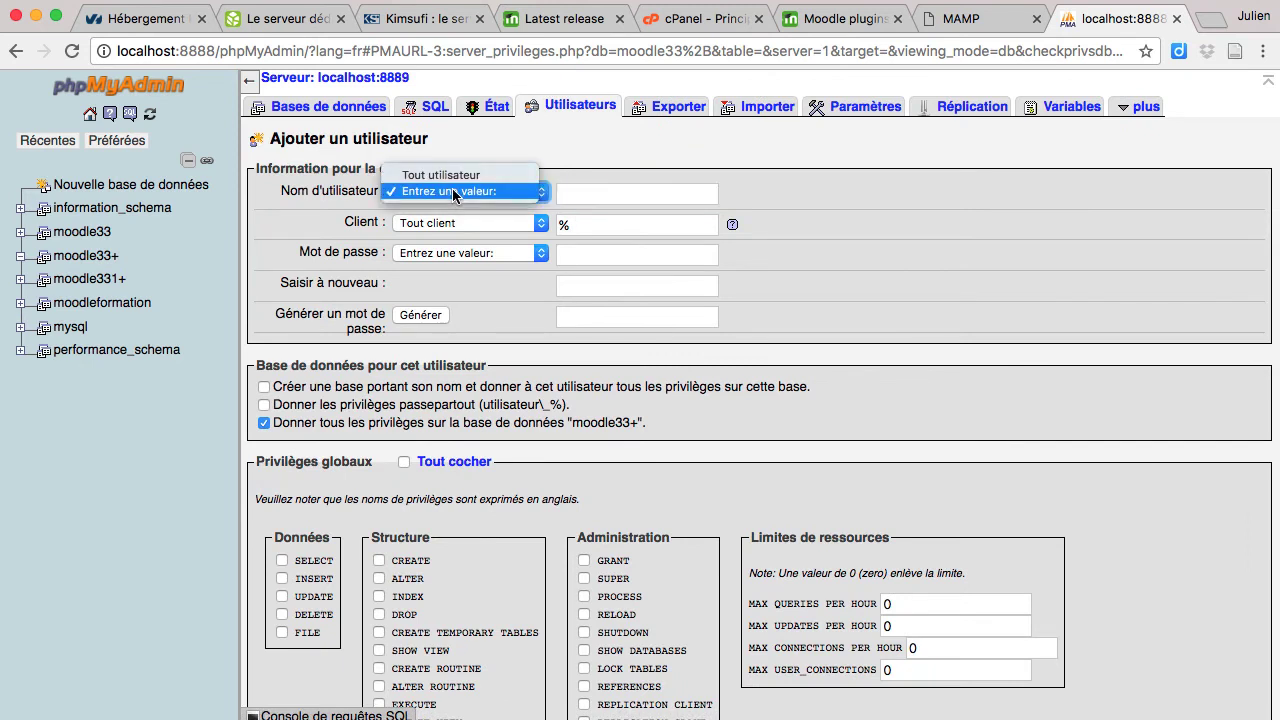
{"action": "left_click", "coordinate": [455, 191]}
{"action": "left_click", "coordinate": [586, 193]}
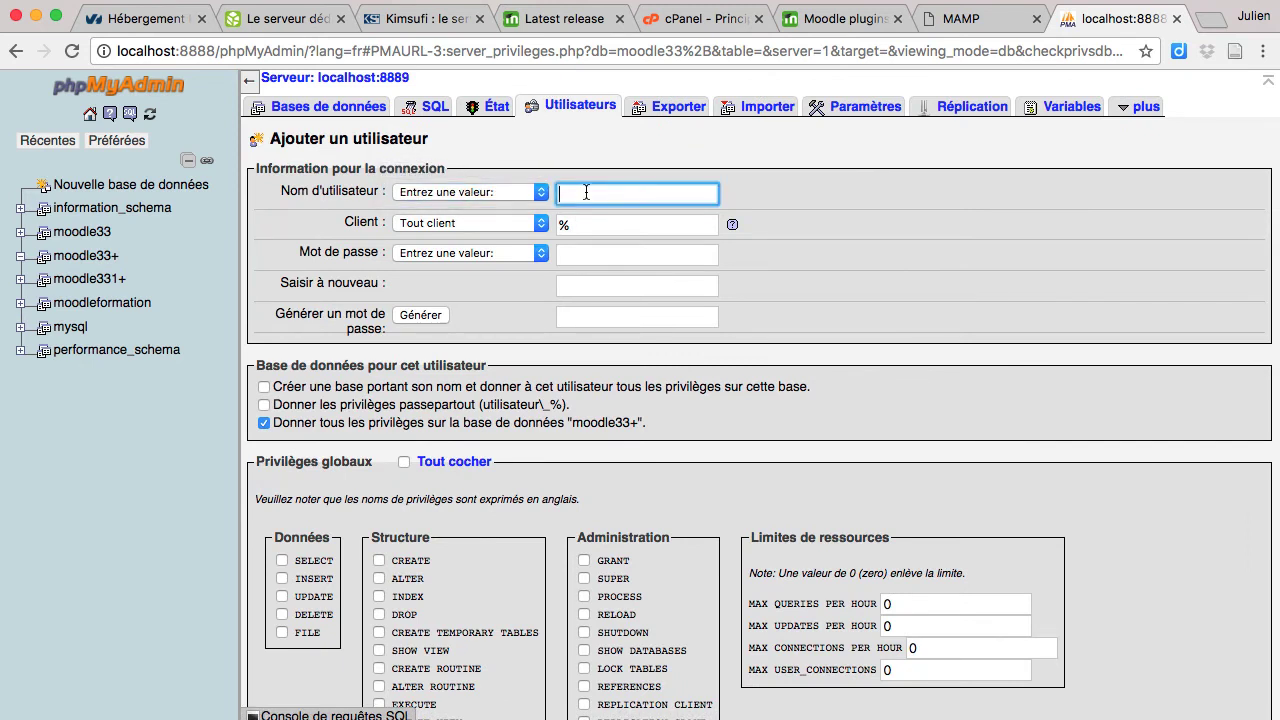
{"action": "type", "text": "moodle33+"}
Step: Restrict the new user to Local (localhost) and enter its password twice
{"action": "left_click", "coordinate": [535, 225]}
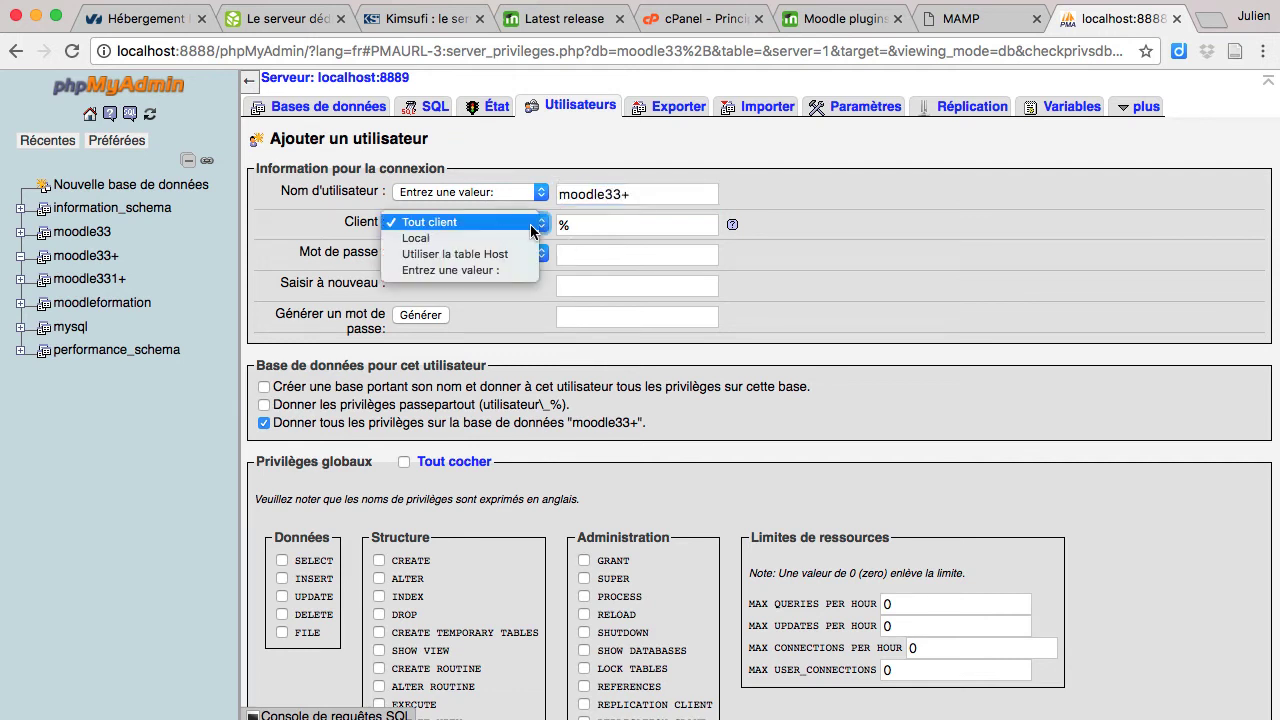
{"action": "left_click", "coordinate": [447, 238]}
{"action": "left_click", "coordinate": [618, 254]}
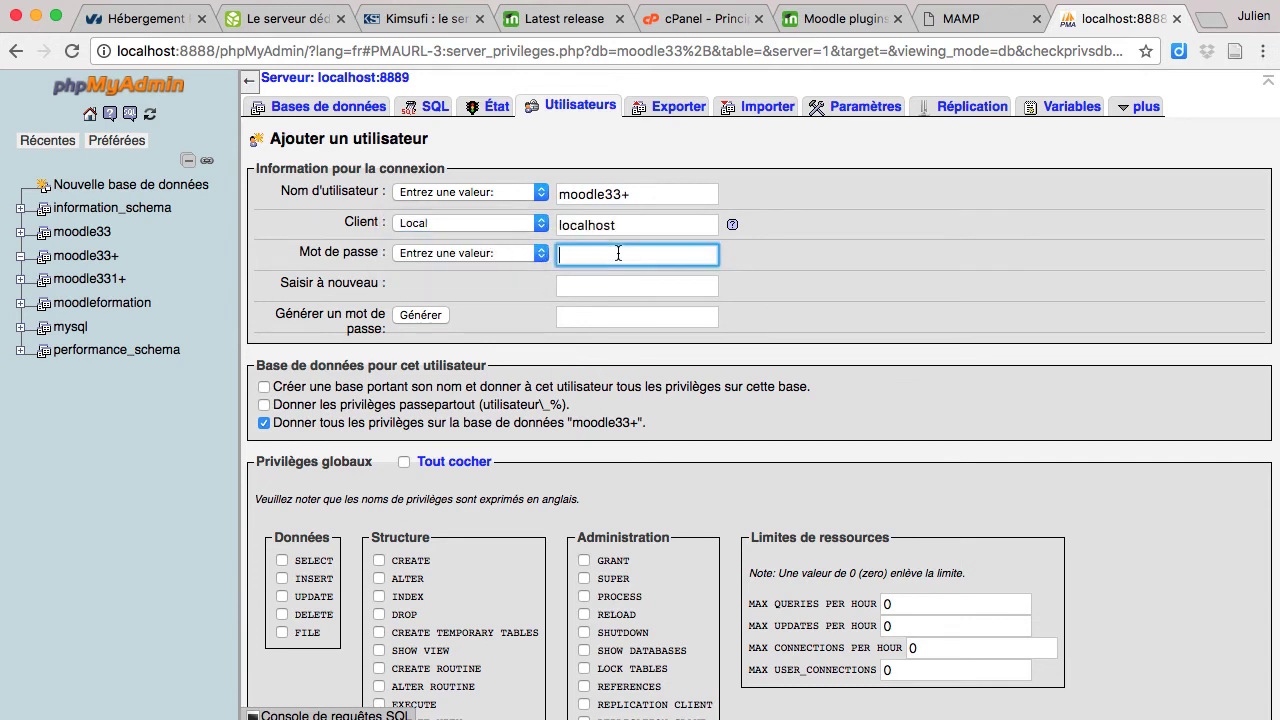
{"action": "type", "text": "•••••"}
{"action": "key", "text": "Tab"}
{"action": "type", "text": "•••••"}
{"action": "scroll", "coordinate": [536, 333], "scroll_direction": "down", "scroll_amount": 1}
{"action": "scroll", "coordinate": [536, 333], "scroll_direction": "down", "scroll_amount": 5}
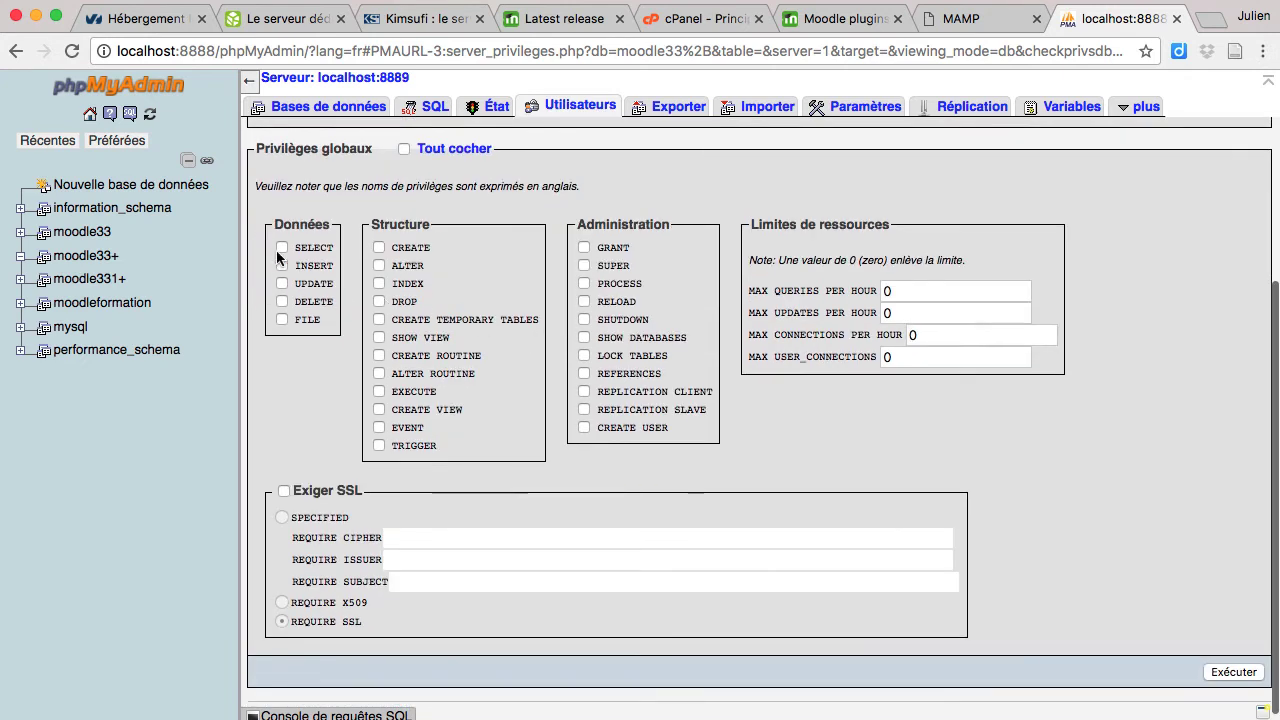
{"action": "left_click", "coordinate": [404, 149]}
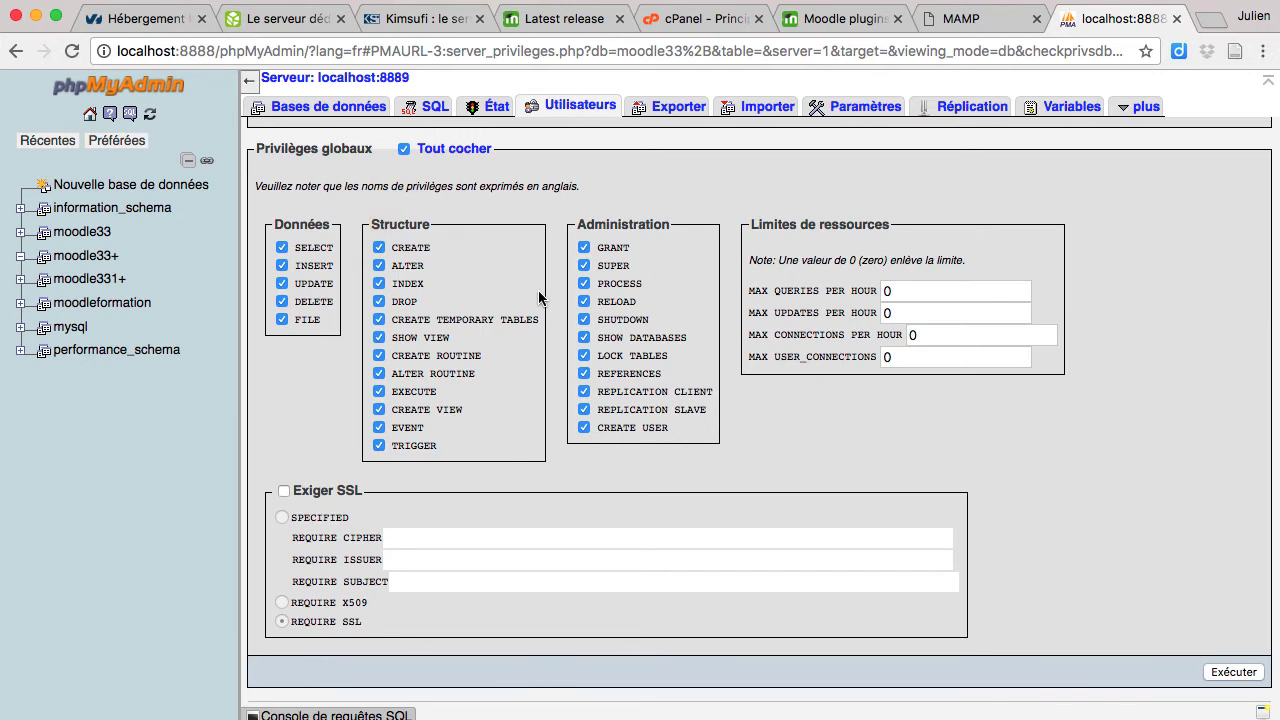
{"action": "scroll", "coordinate": [538, 297], "scroll_direction": "down", "scroll_amount": 1}
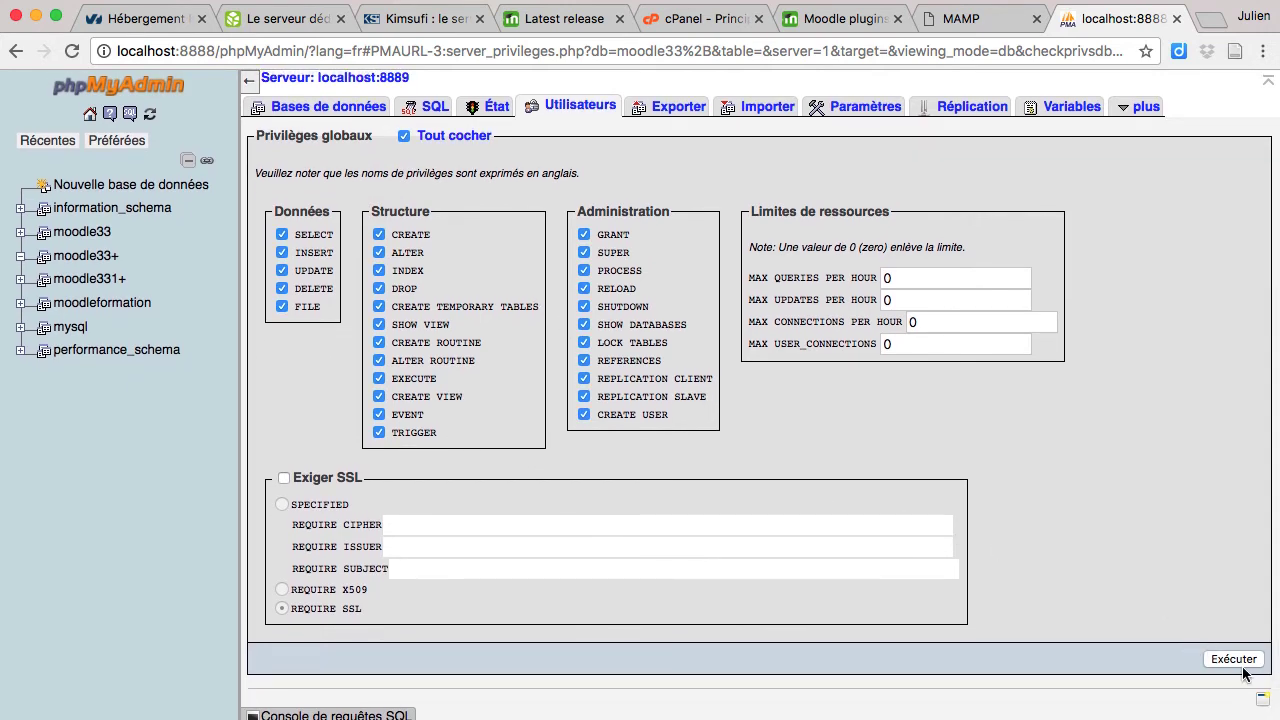
{"action": "left_click", "coordinate": [1234, 659]}
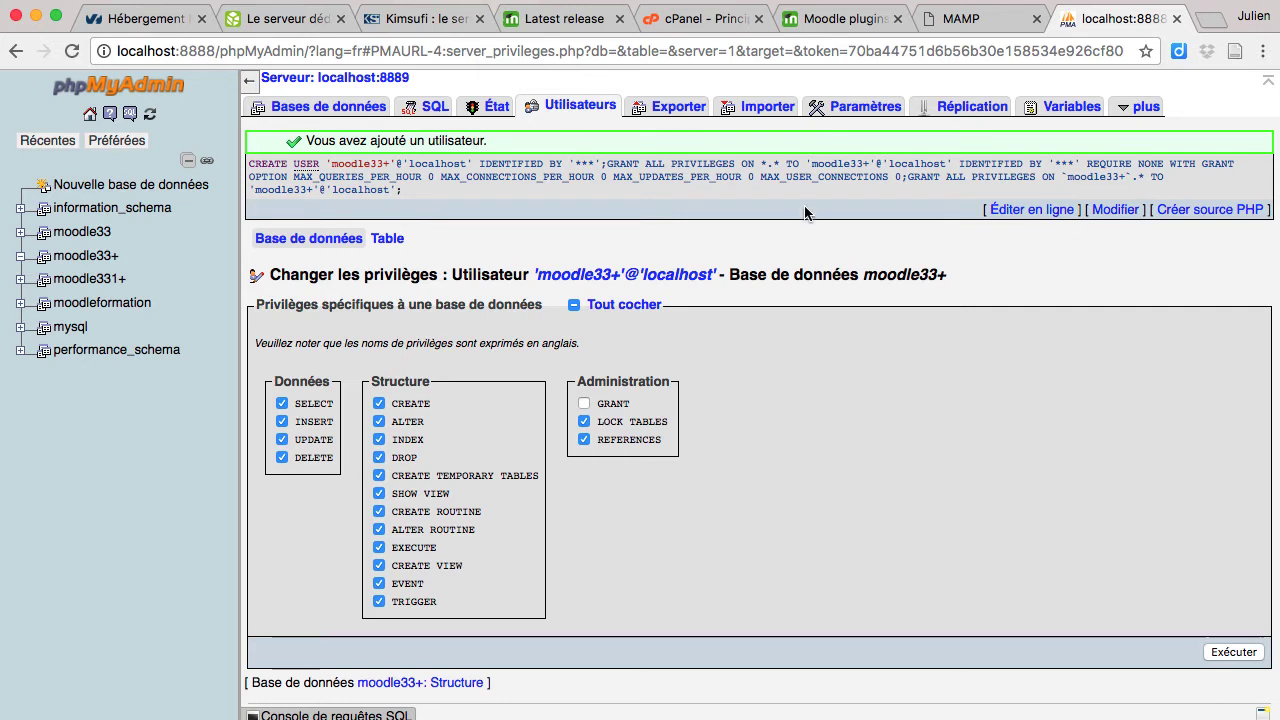
{"action": "left_click", "coordinate": [1207, 22]}
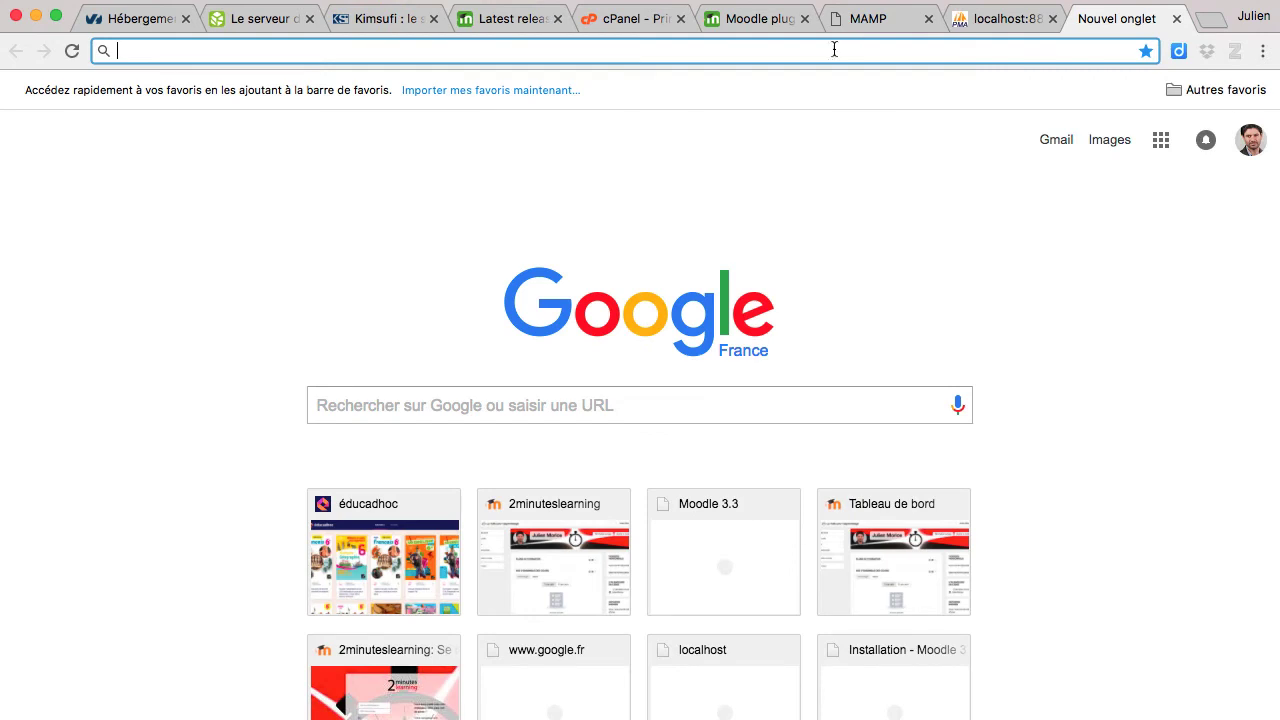
Step: Enter localhost:8888/moodle331+/install.php in the new tab's address bar without loading it
{"action": "type", "text": "localhost:8888/moodle33"}
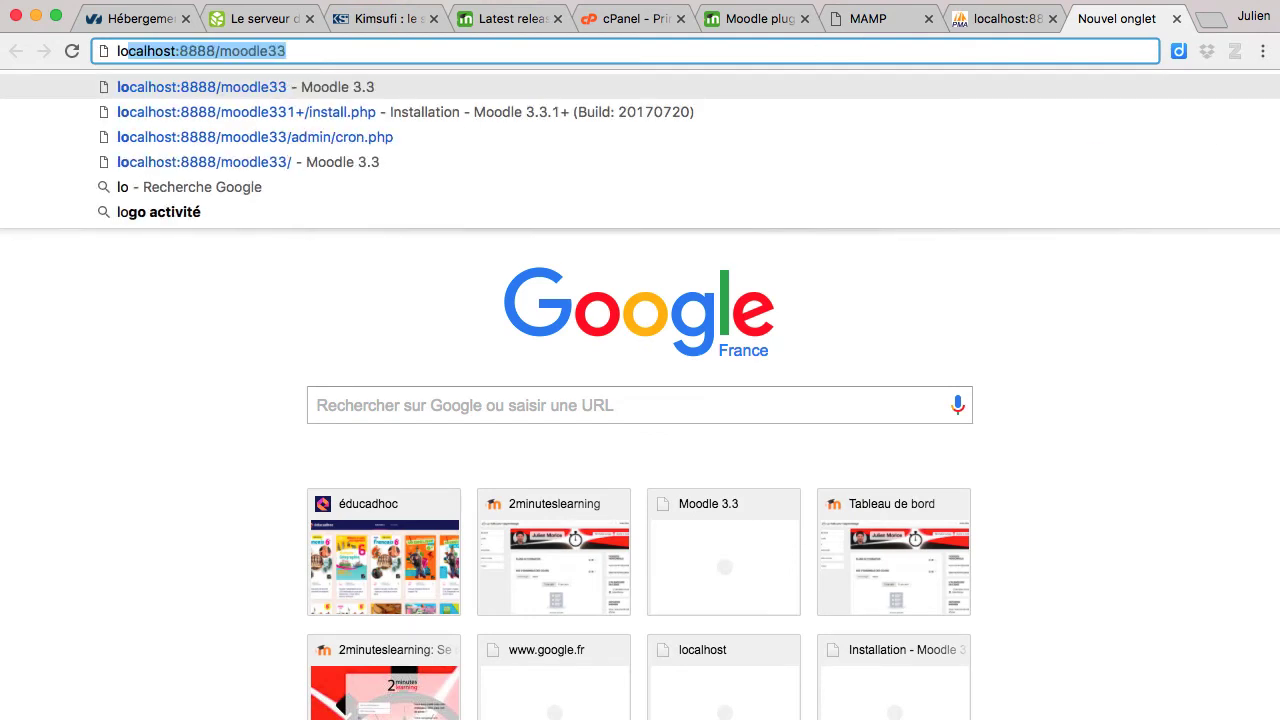
{"action": "key", "text": "Right"}
{"action": "type", "text": "8"}
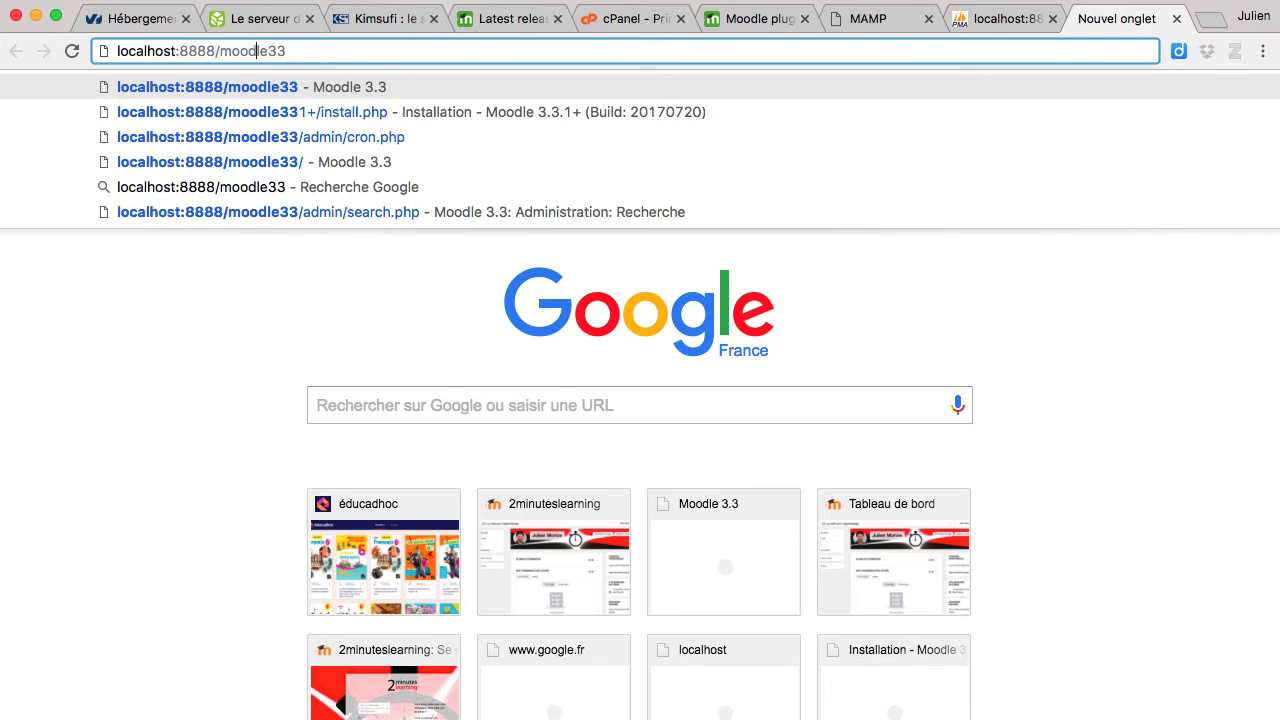
{"action": "type", "text": "1"}
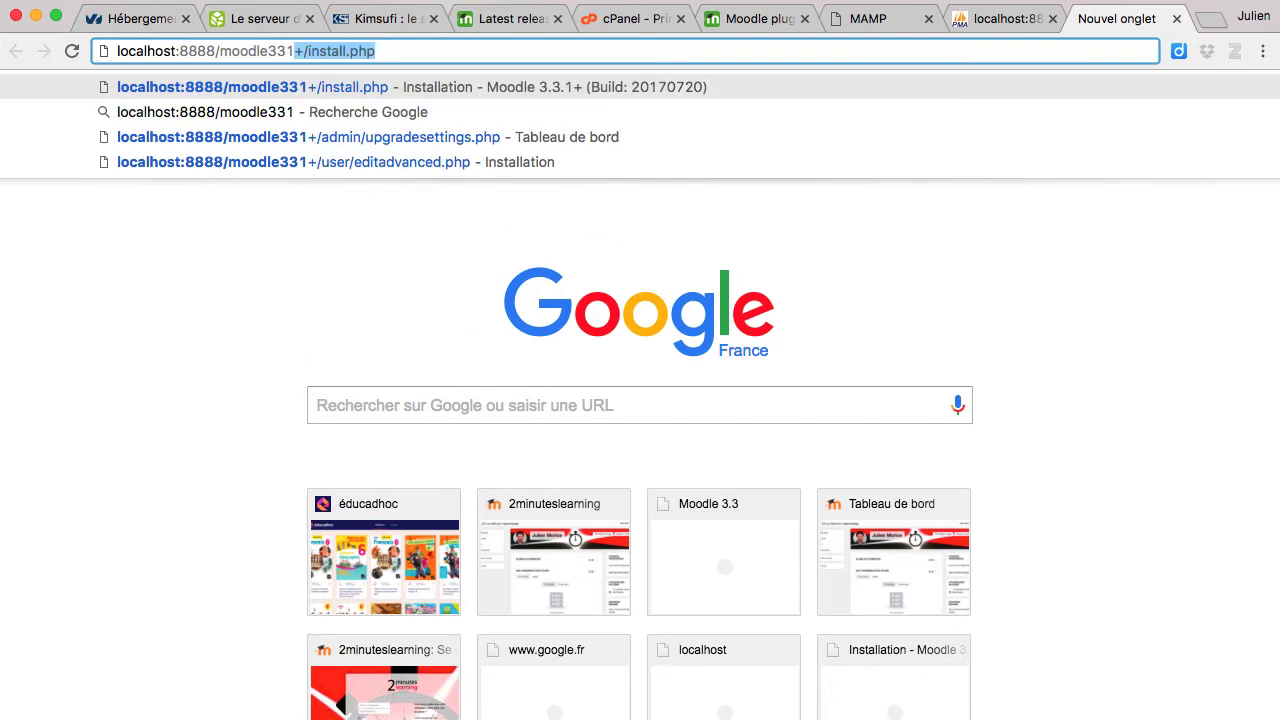
{"action": "type", "text": "+"}
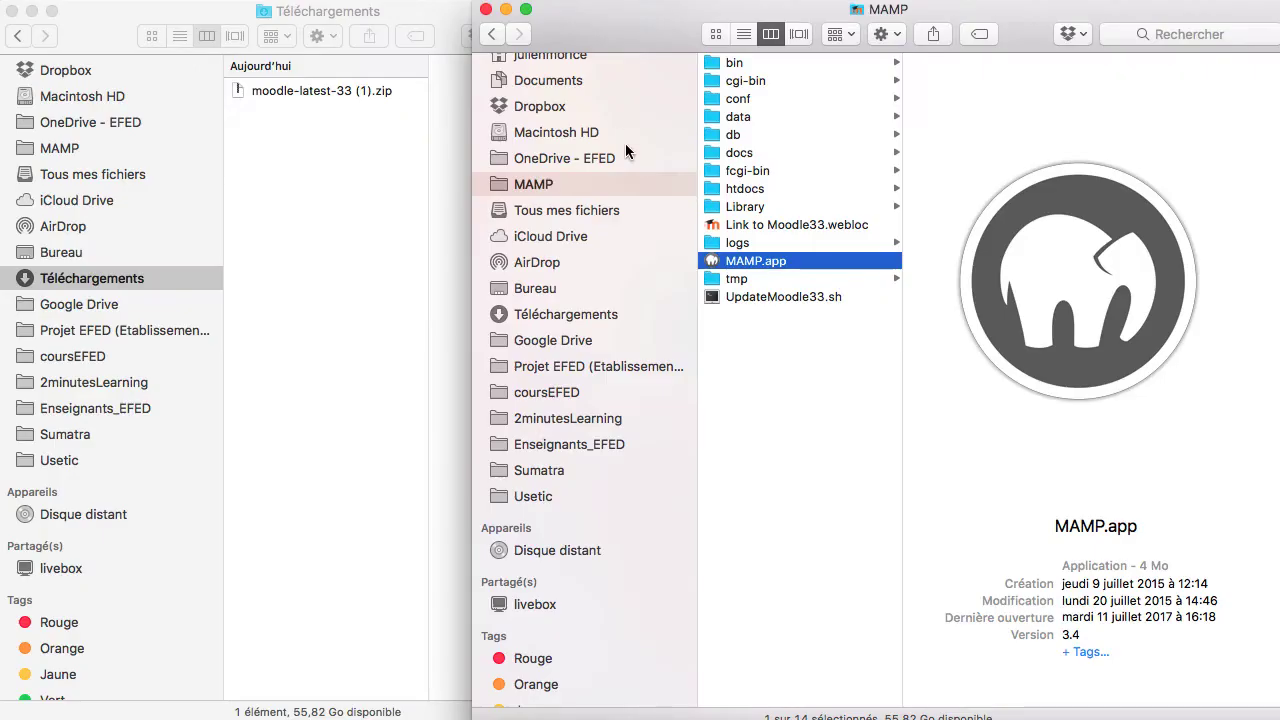
Step: Locate install.php in Finder's htdocs > moodle331+ folder, then go back to Chrome
{"action": "left_click", "coordinate": [754, 192]}
{"action": "left_click", "coordinate": [964, 118]}
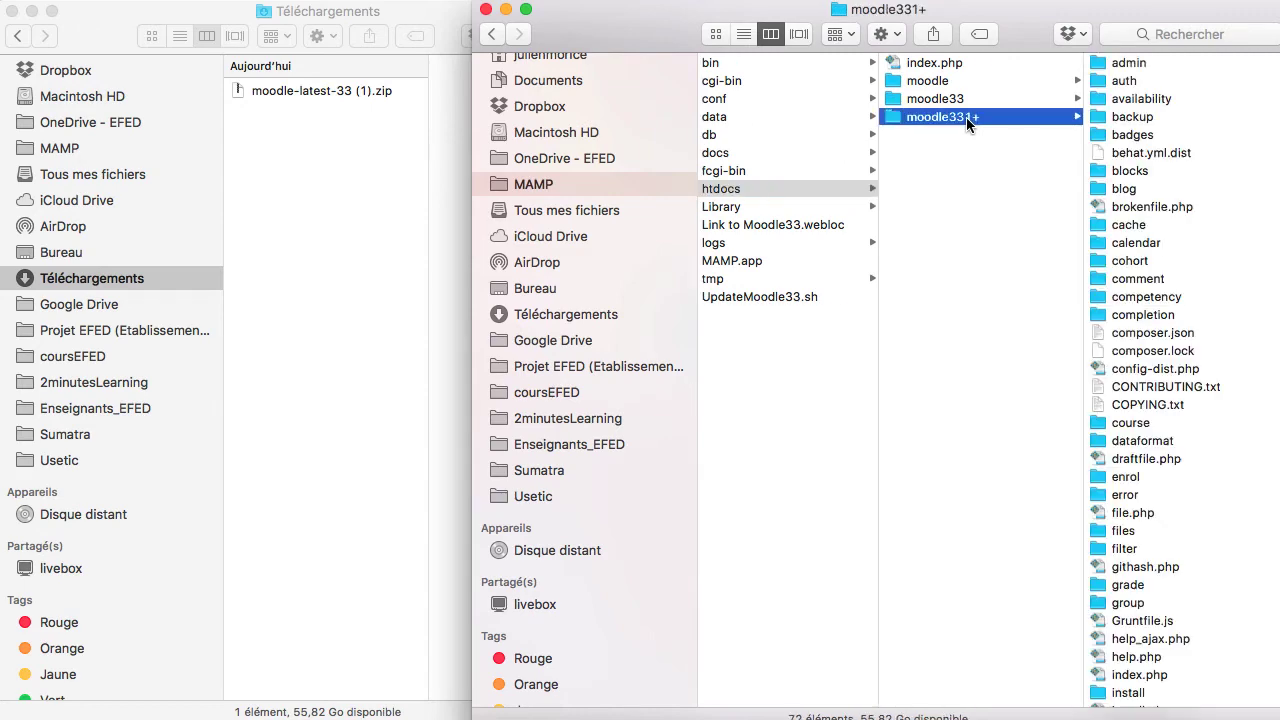
{"action": "scroll", "coordinate": [1179, 313], "scroll_direction": "down", "scroll_amount": 5}
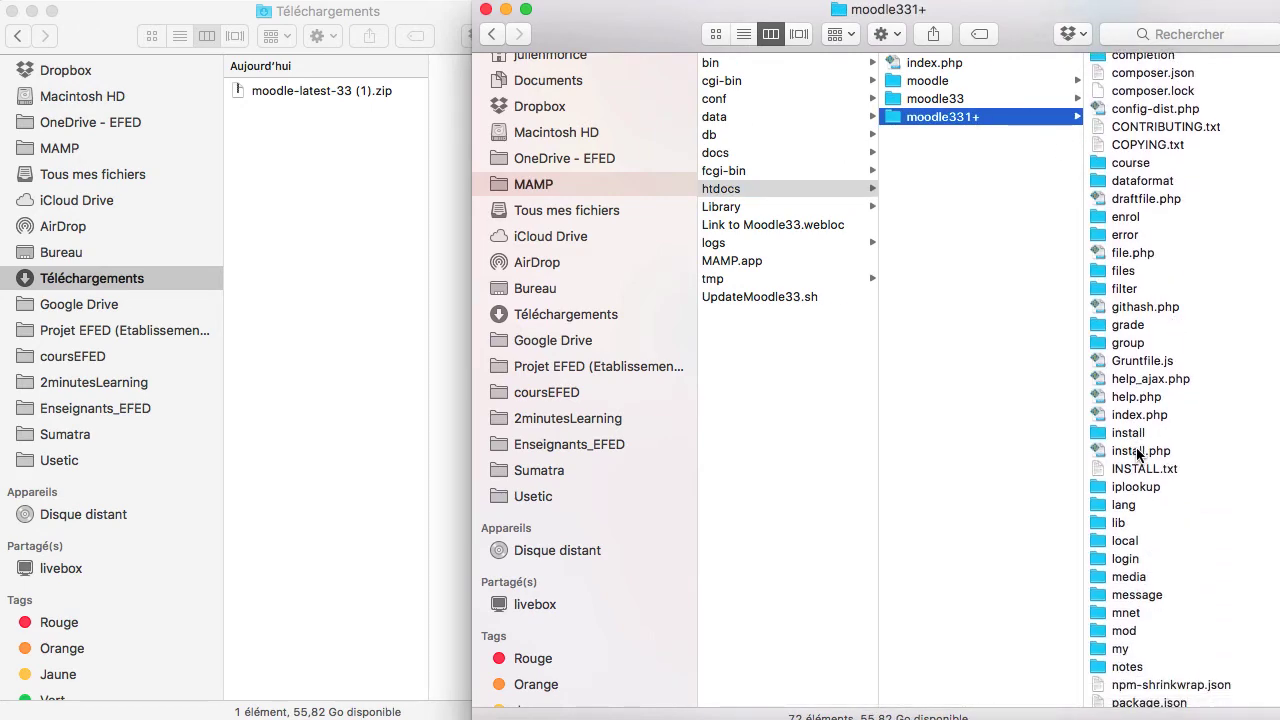
{"action": "left_click", "coordinate": [1134, 452]}
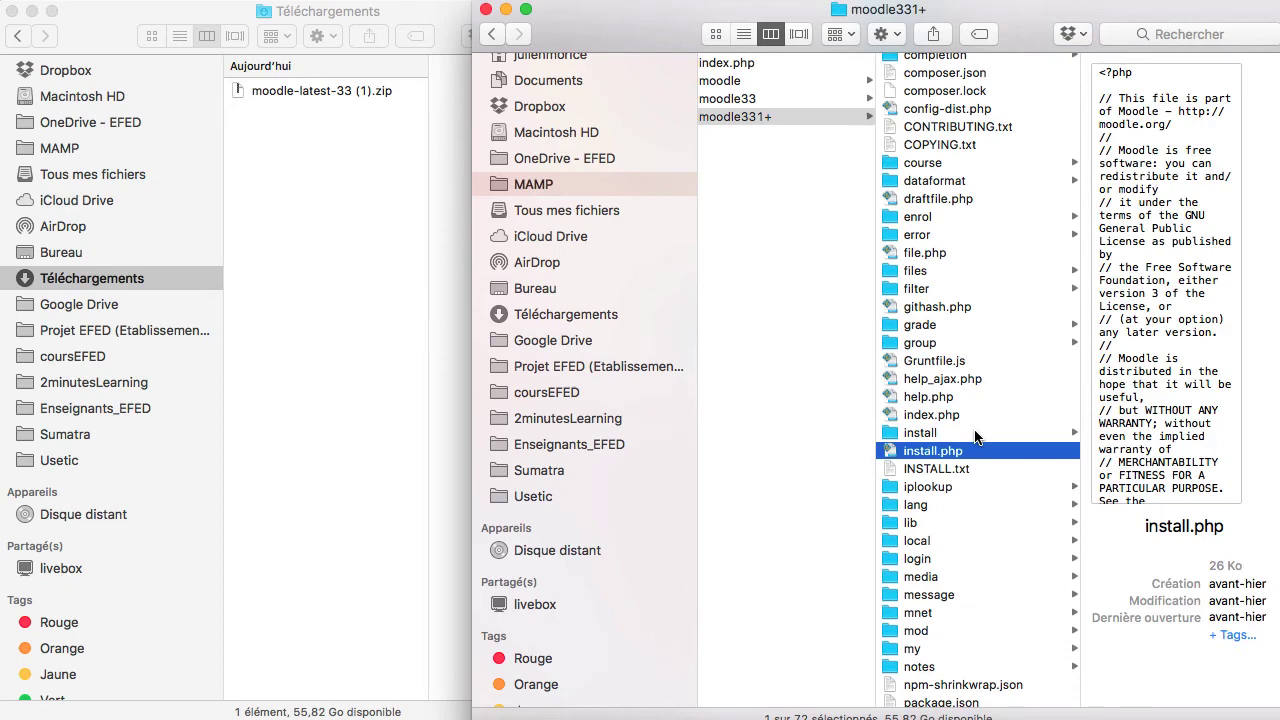
{"action": "key", "text": "super+Tab"}
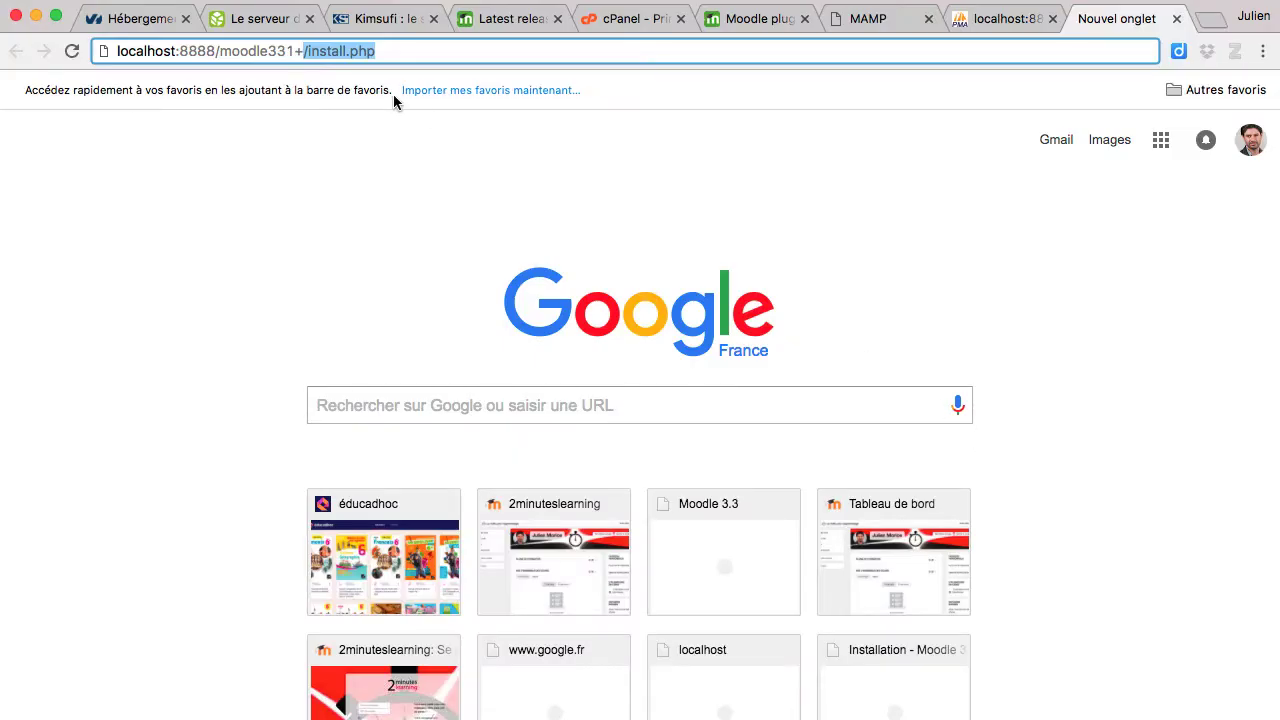
Step: Load the Moodle install.php page and look through the installation language list
{"action": "left_click", "coordinate": [386, 50]}
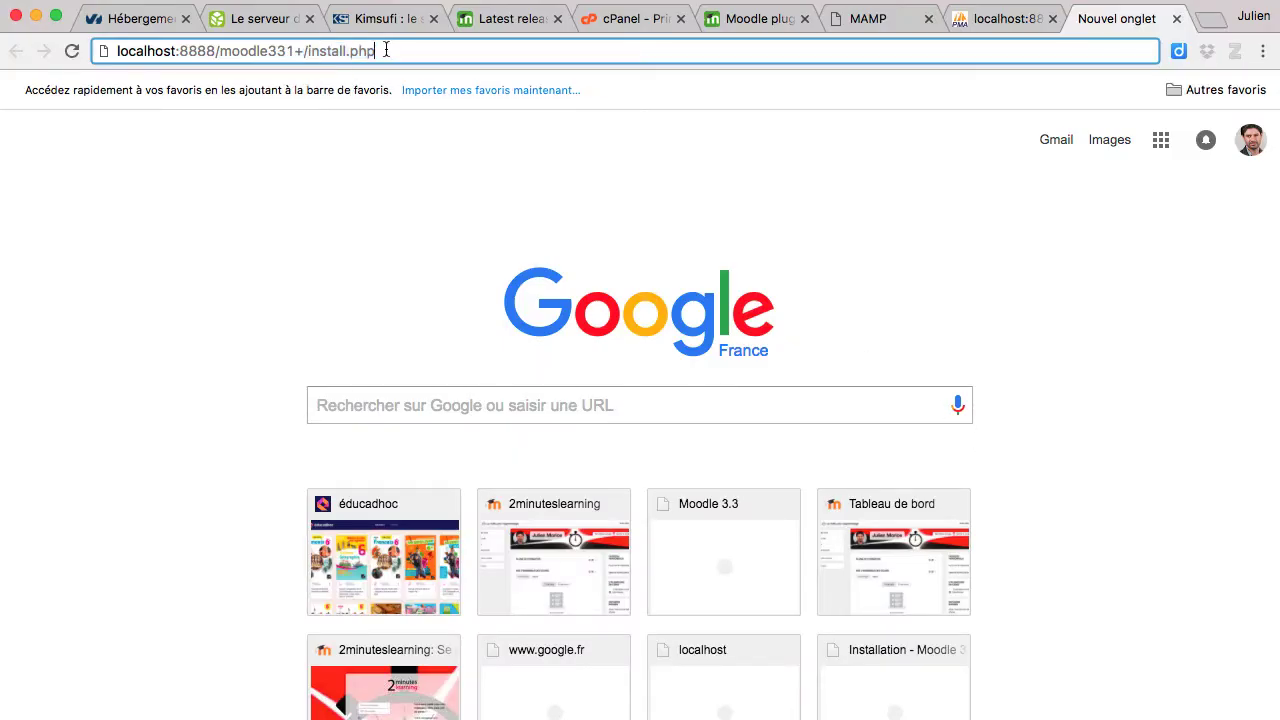
{"action": "key", "text": "Return"}
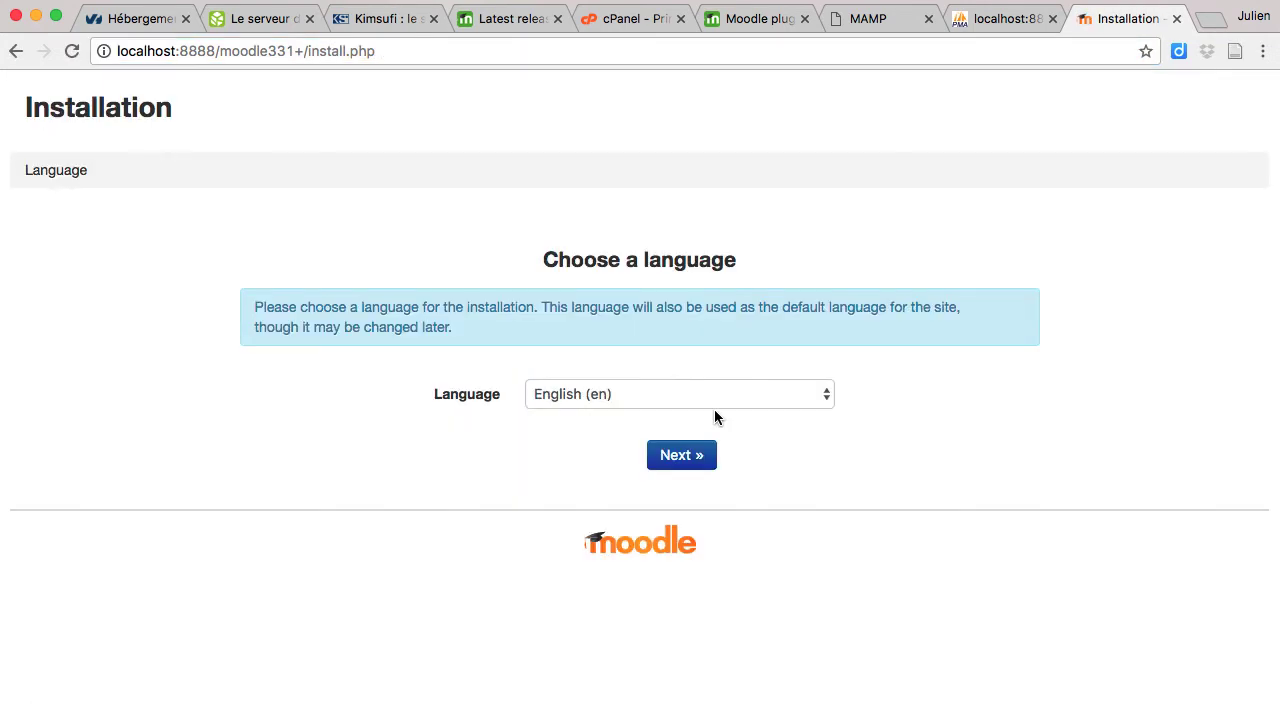
{"action": "left_click", "coordinate": [686, 401]}
{"action": "scroll", "coordinate": [647, 478], "scroll_direction": "down", "scroll_amount": 6}
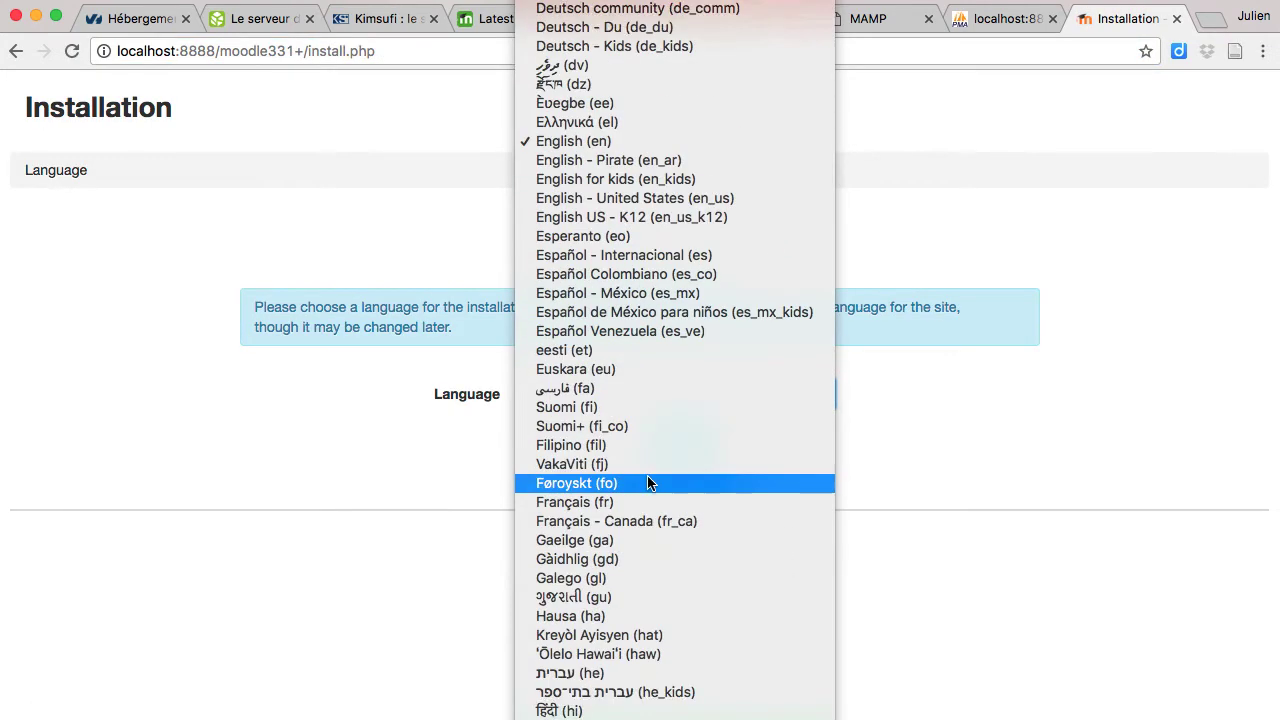
{"action": "scroll", "coordinate": [648, 482], "scroll_direction": "up", "scroll_amount": 10}
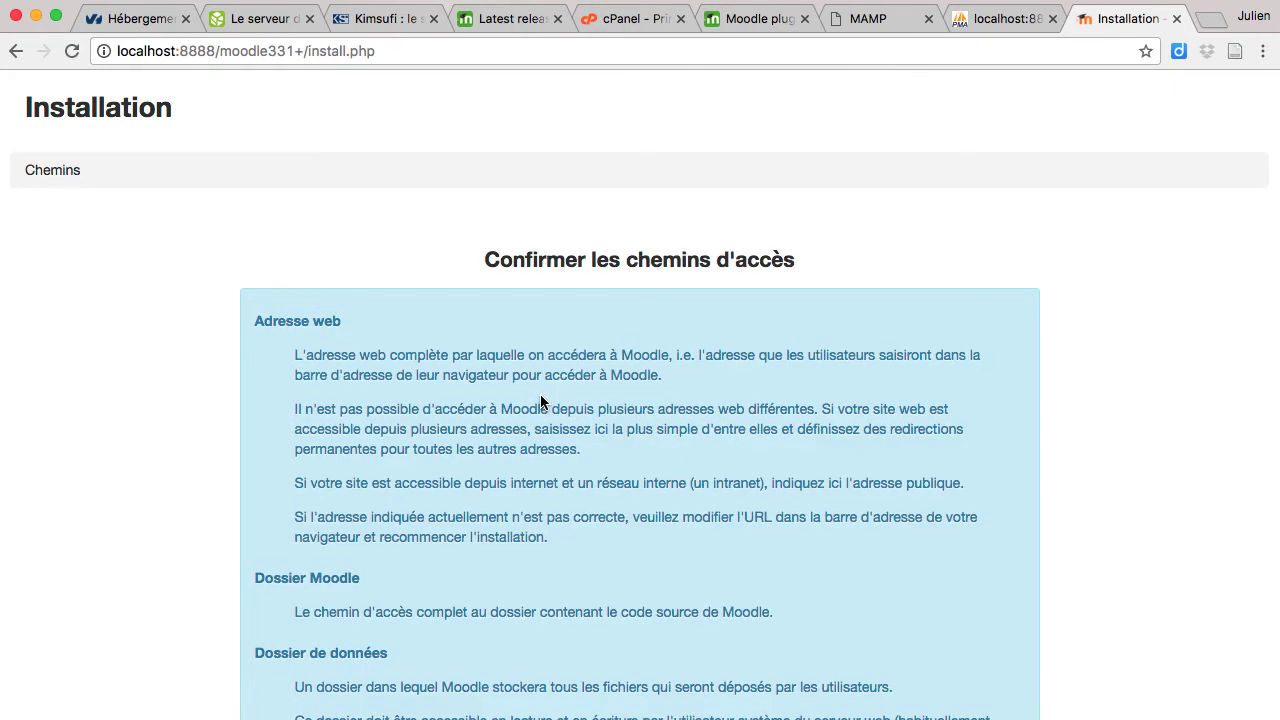
{"action": "scroll", "coordinate": [541, 400], "scroll_direction": "down", "scroll_amount": 3}
{"action": "scroll", "coordinate": [540, 400], "scroll_direction": "down", "scroll_amount": 5}
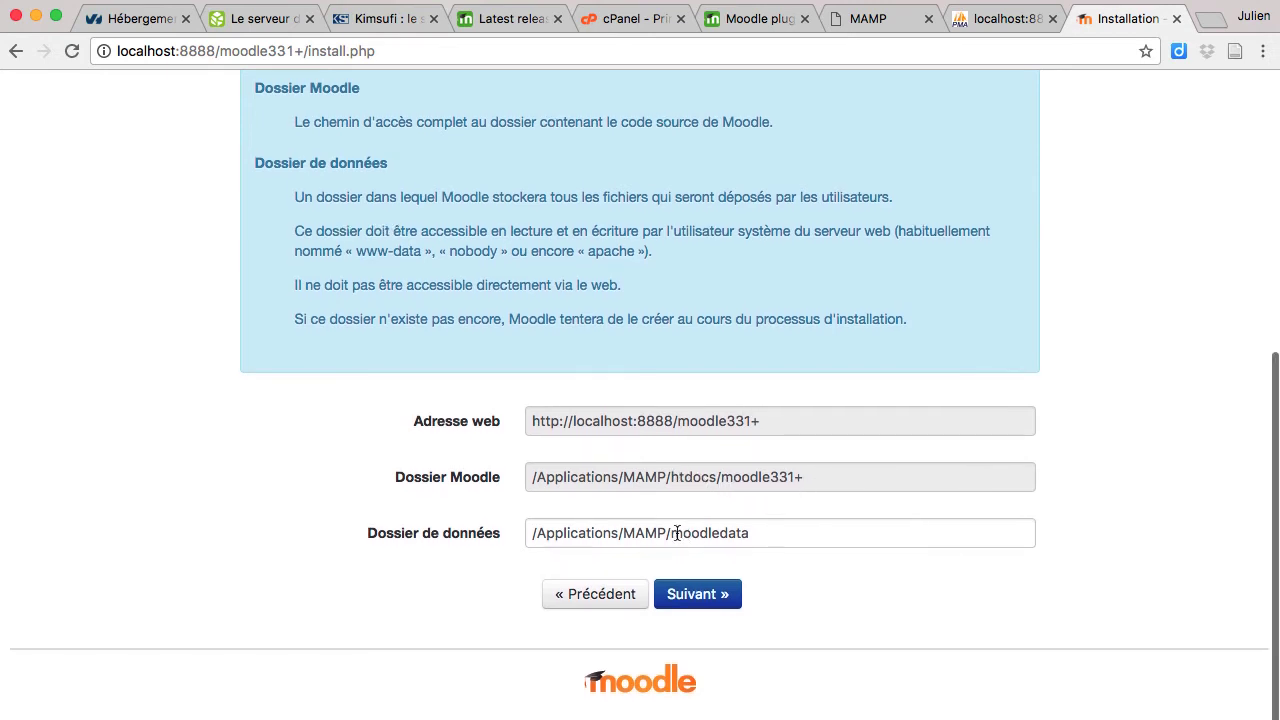
Step: Change the data folder from moodledata to moodle33+ and continue
{"action": "left_click", "coordinate": [784, 542]}
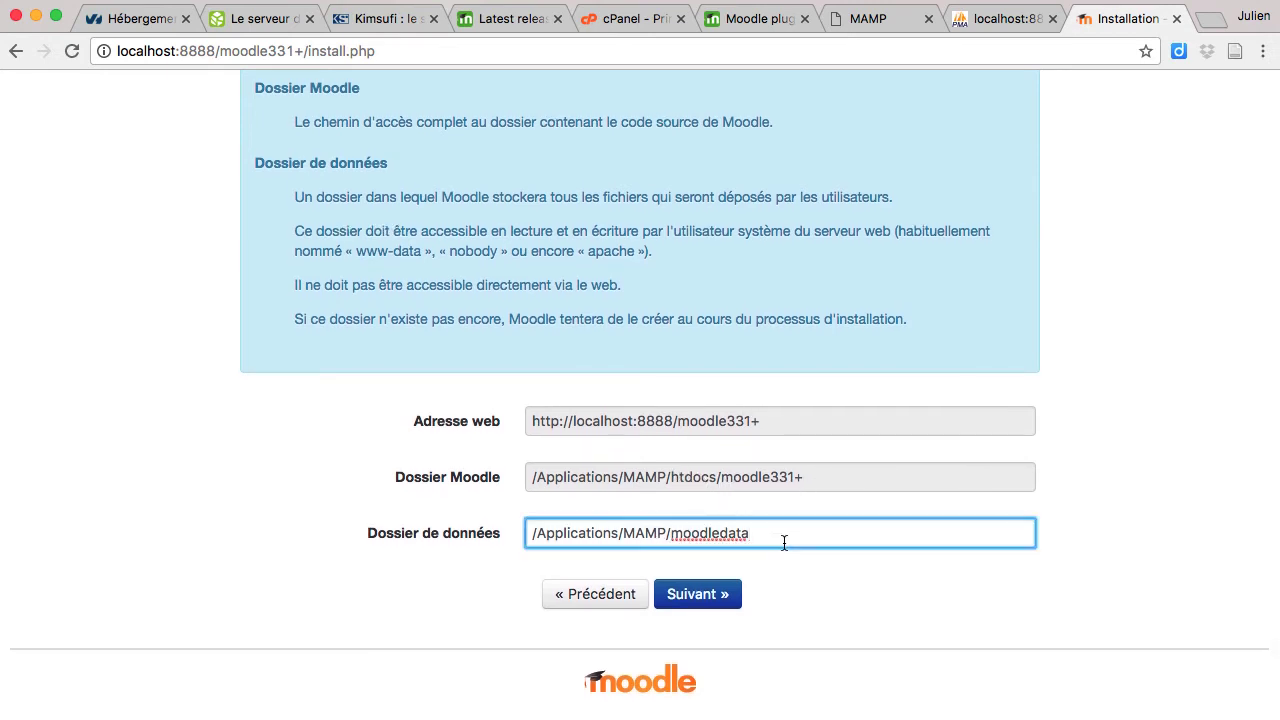
{"action": "key", "text": "BackSpace"}
{"action": "key", "text": "BackSpace"}
{"action": "key", "text": "BackSpace"}
{"action": "key", "text": "BackSpace"}
{"action": "key", "text": "BackSpace"}
{"action": "key", "text": "BackSpace"}
{"action": "key", "text": "BackSpace"}
{"action": "key", "text": "BackSpace"}
{"action": "key", "text": "BackSpace"}
{"action": "key", "text": "BackSpace"}
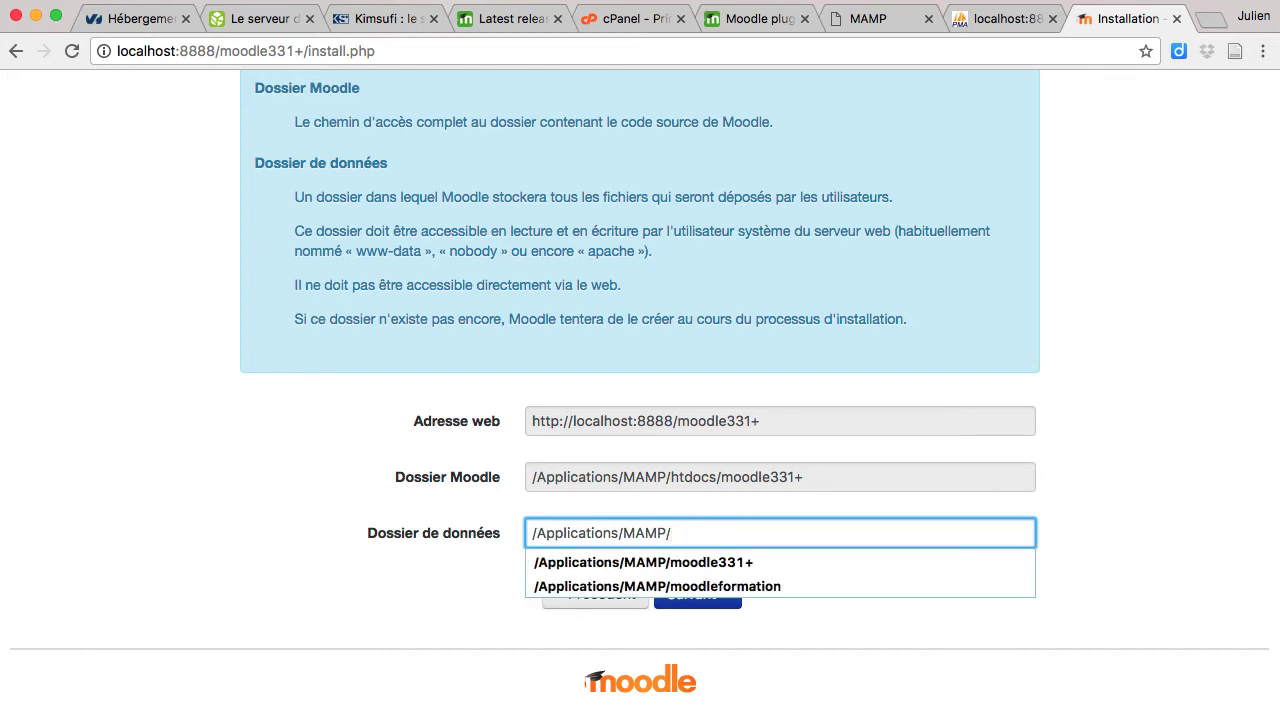
{"action": "type", "text": "moodle"}
{"action": "left_click", "coordinate": [684, 601]}
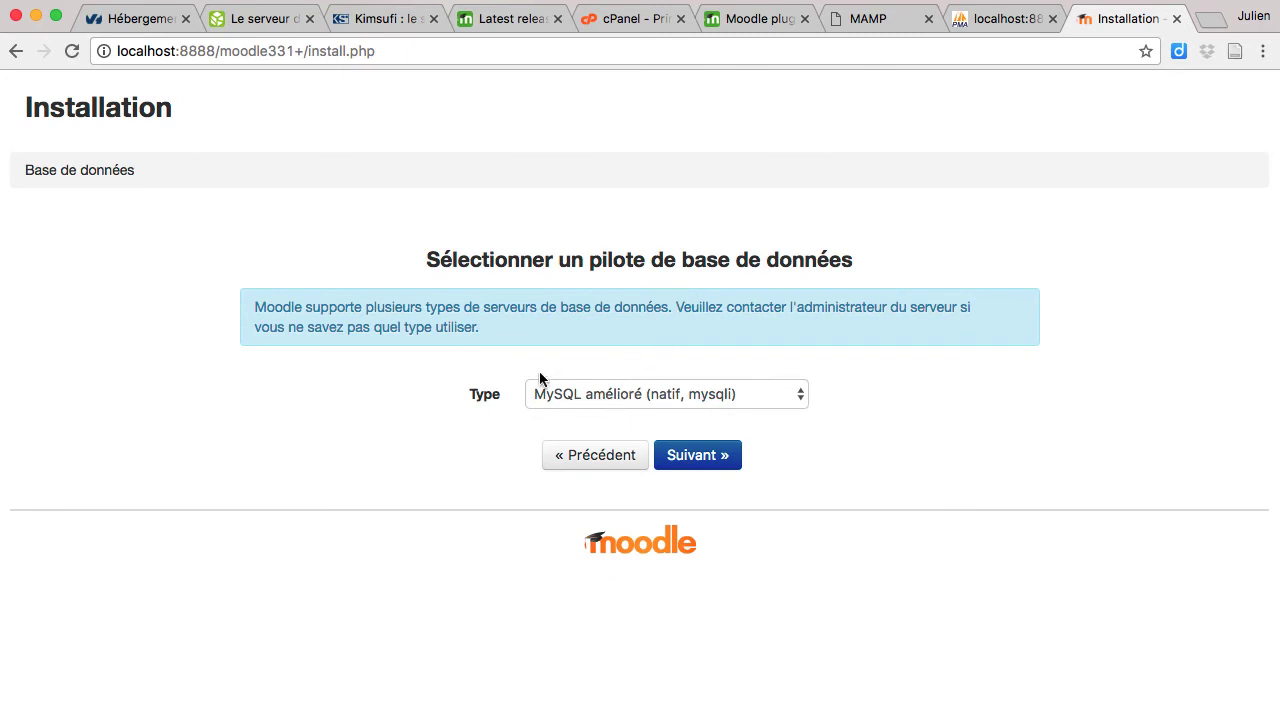
Step: Continue to the database settings and check the database host entry
{"action": "left_click", "coordinate": [705, 457]}
{"action": "scroll", "coordinate": [960, 370], "scroll_direction": "down", "scroll_amount": 5}
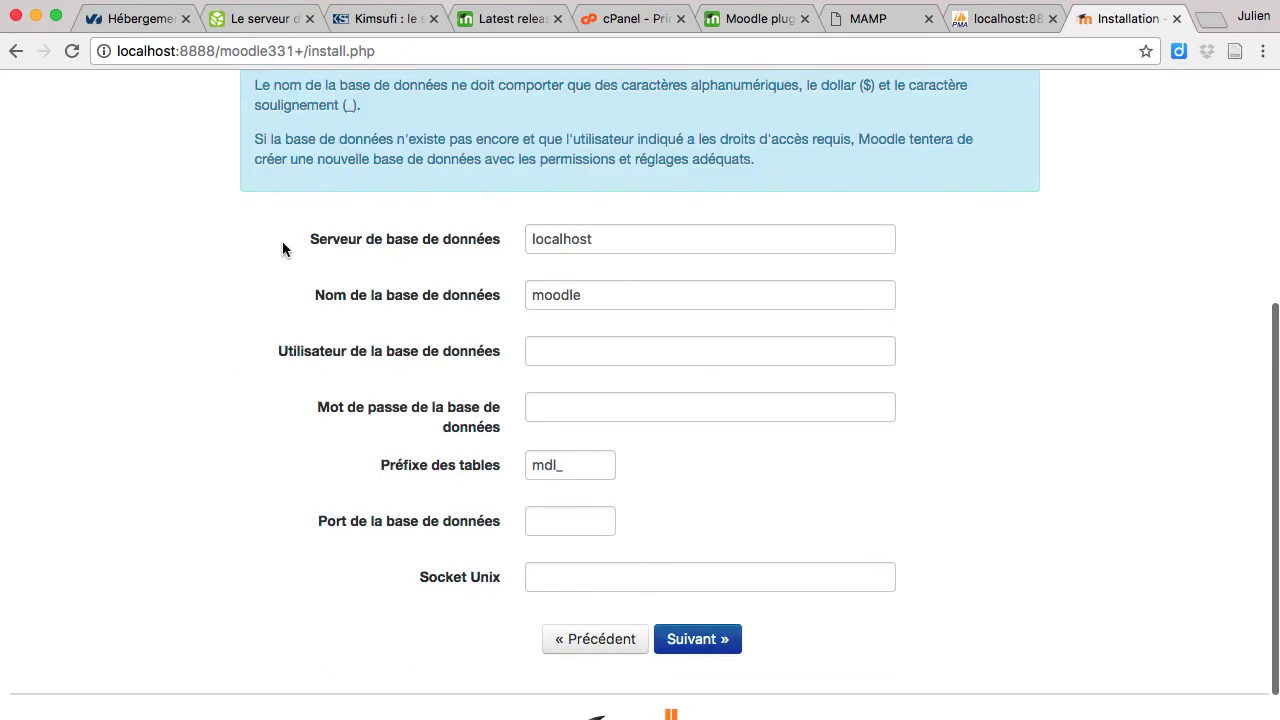
{"action": "left_click", "coordinate": [630, 242]}
{"action": "scroll", "coordinate": [630, 242], "scroll_direction": "up", "scroll_amount": 3}
{"action": "scroll", "coordinate": [630, 243], "scroll_direction": "down", "scroll_amount": 2}
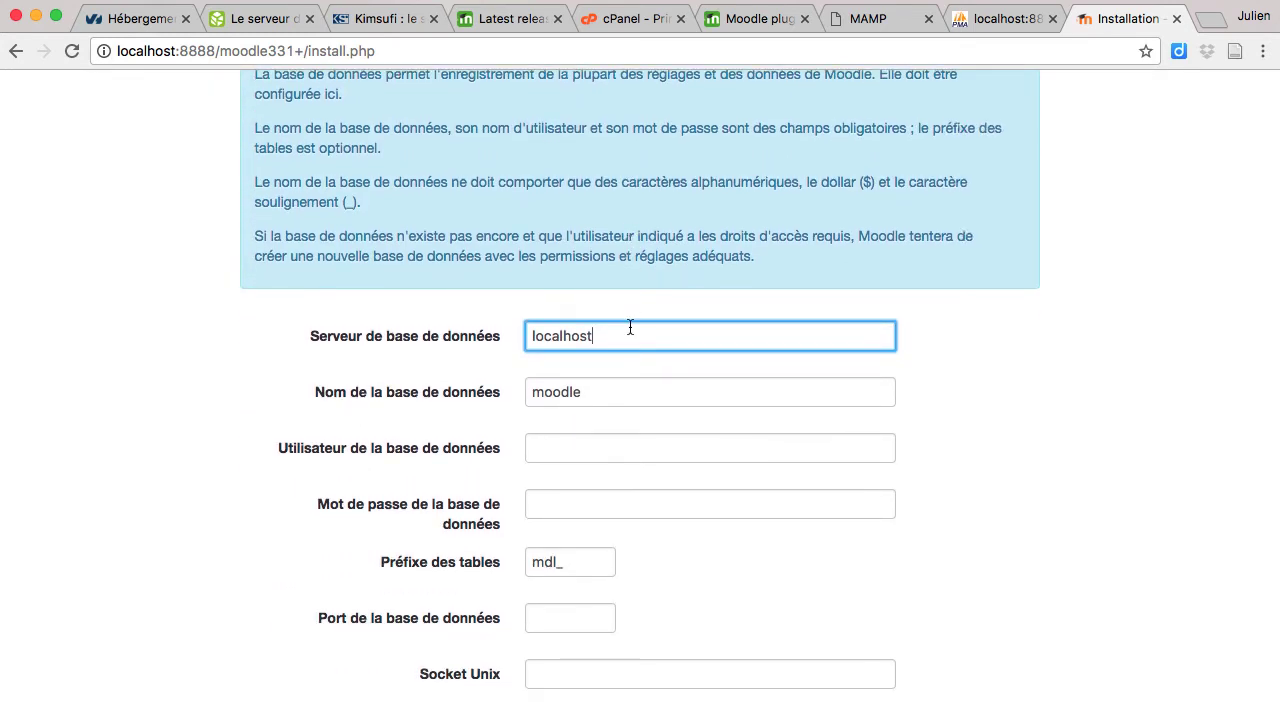
Step: Set the database name and user to moodle33+ and enter the user's password
{"action": "left_click", "coordinate": [617, 390]}
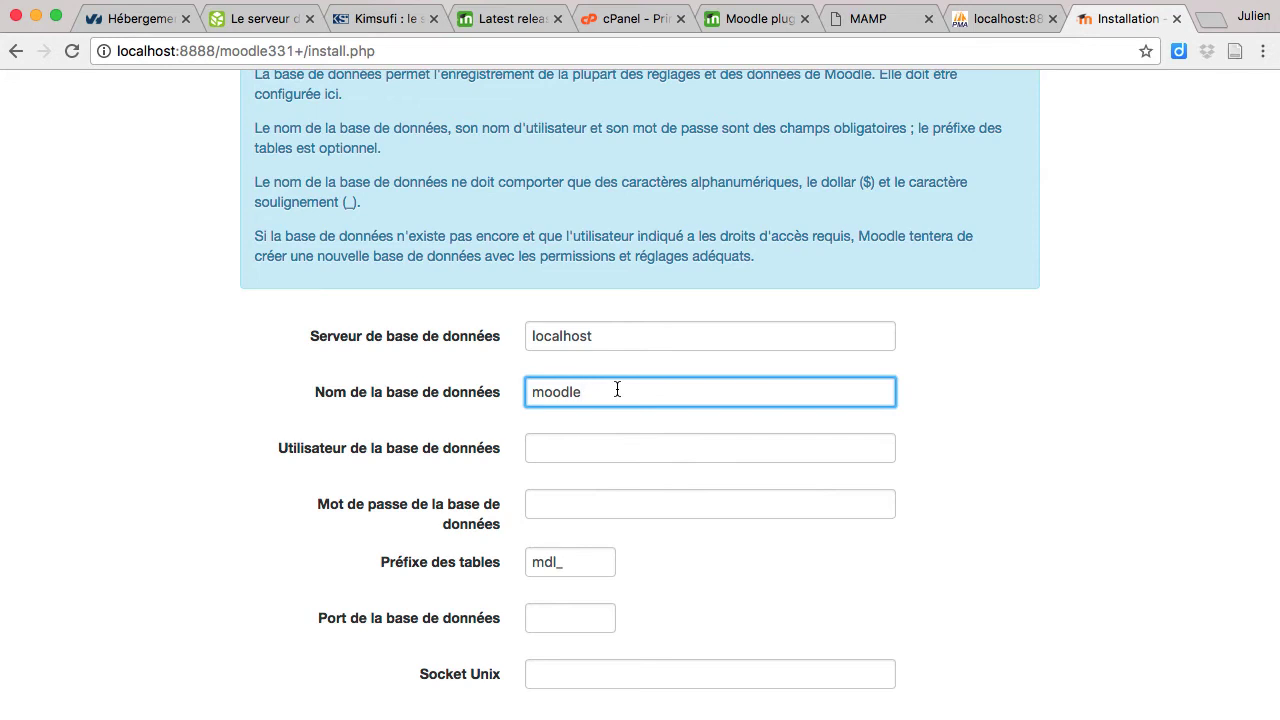
{"action": "double_click", "coordinate": [617, 390]}
{"action": "type", "text": "moodle33+"}
{"action": "left_click", "coordinate": [566, 446]}
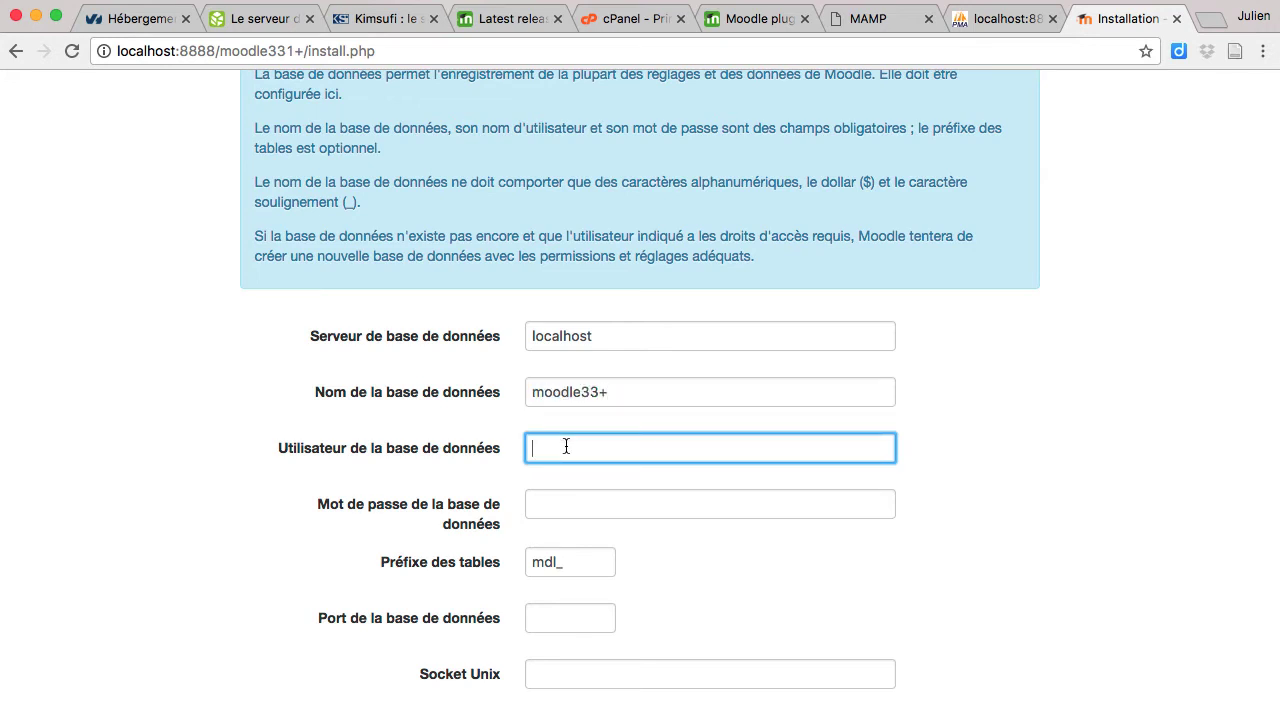
{"action": "key", "text": "ctrl+v"}
{"action": "left_click", "coordinate": [554, 501]}
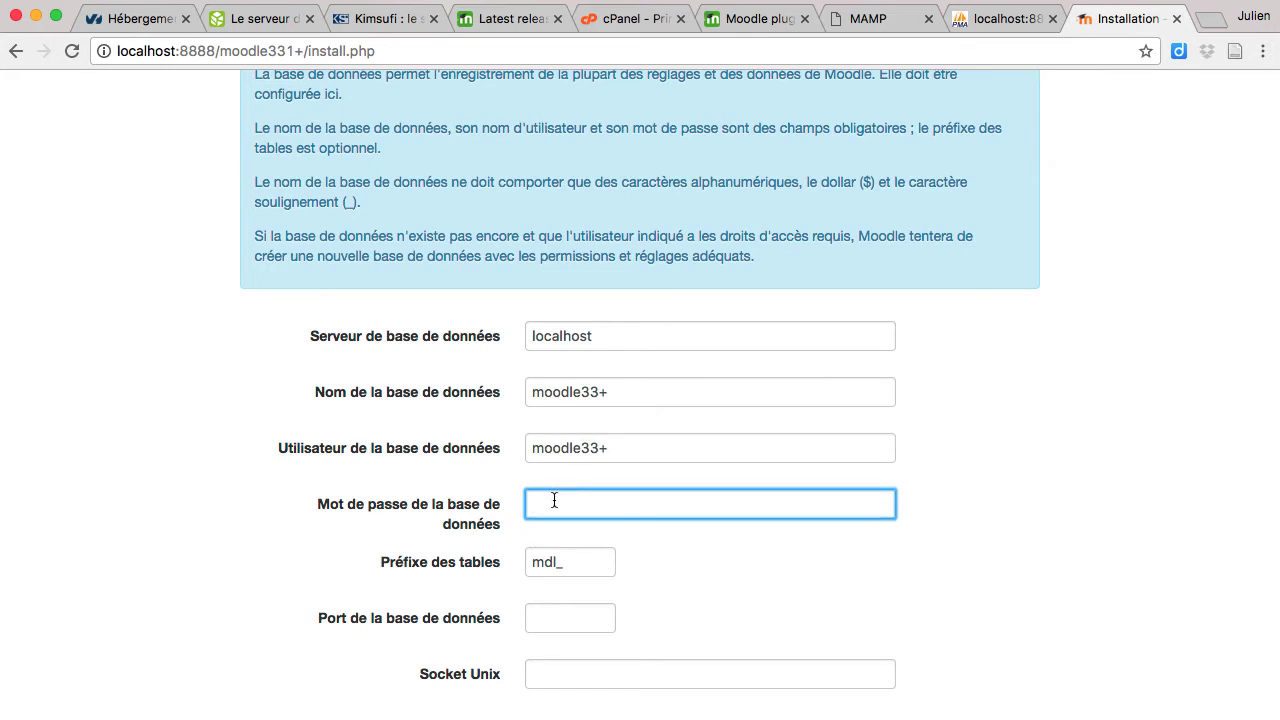
{"action": "type", "text": "12345"}
{"action": "left_click", "coordinate": [756, 661]}
{"action": "scroll", "coordinate": [637, 624], "scroll_direction": "down", "scroll_amount": 3}
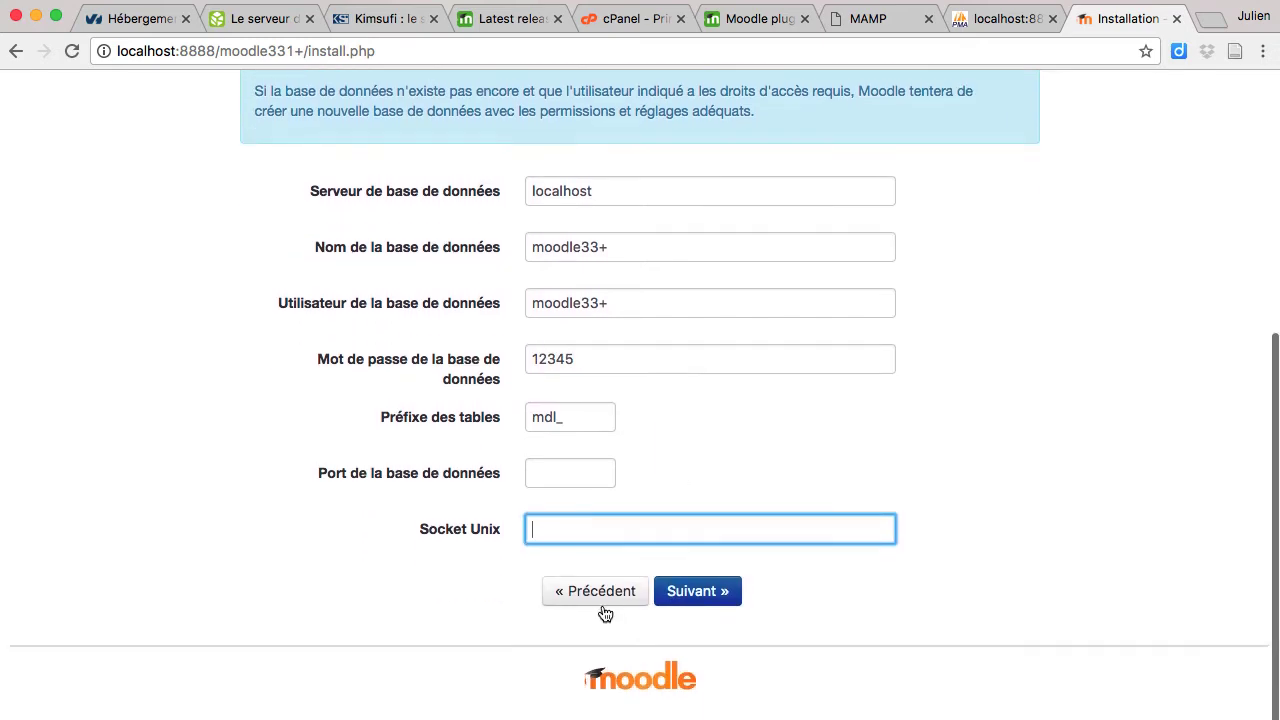
Step: Submit the database connection settings and review the license page
{"action": "left_click", "coordinate": [700, 594]}
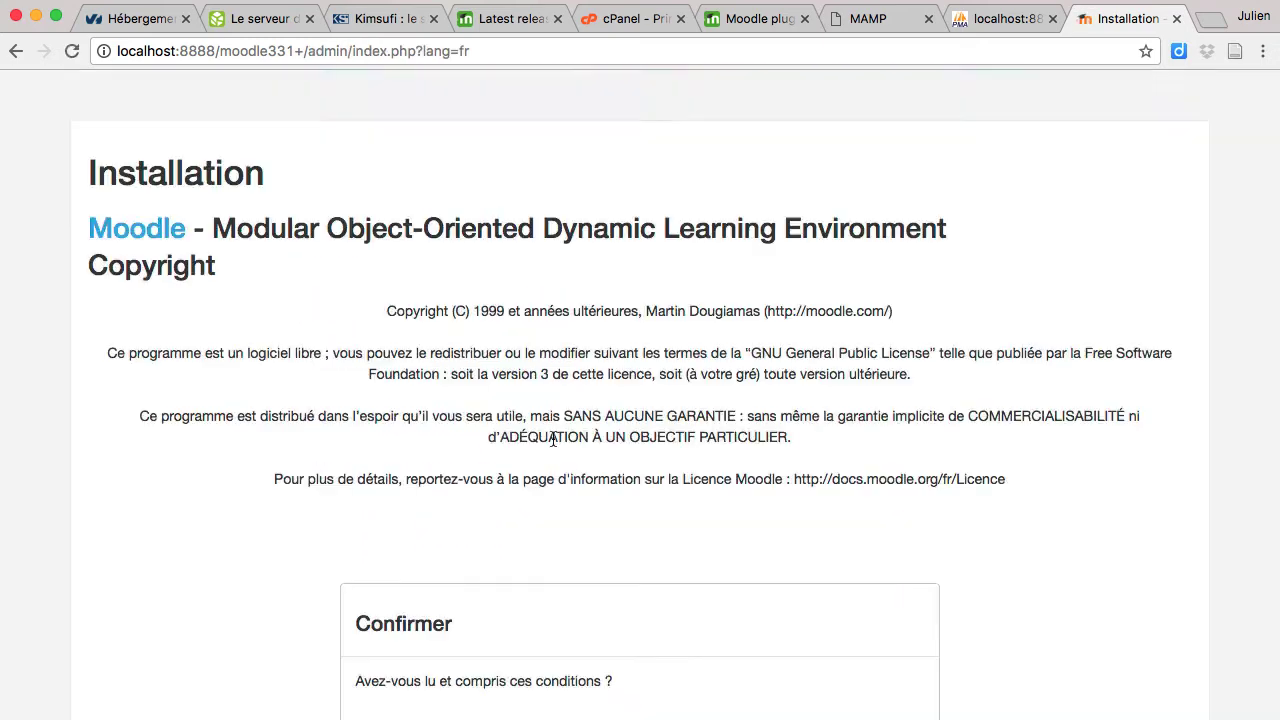
{"action": "scroll", "coordinate": [553, 440], "scroll_direction": "down", "scroll_amount": 3}
{"action": "scroll", "coordinate": [553, 440], "scroll_direction": "up", "scroll_amount": 3}
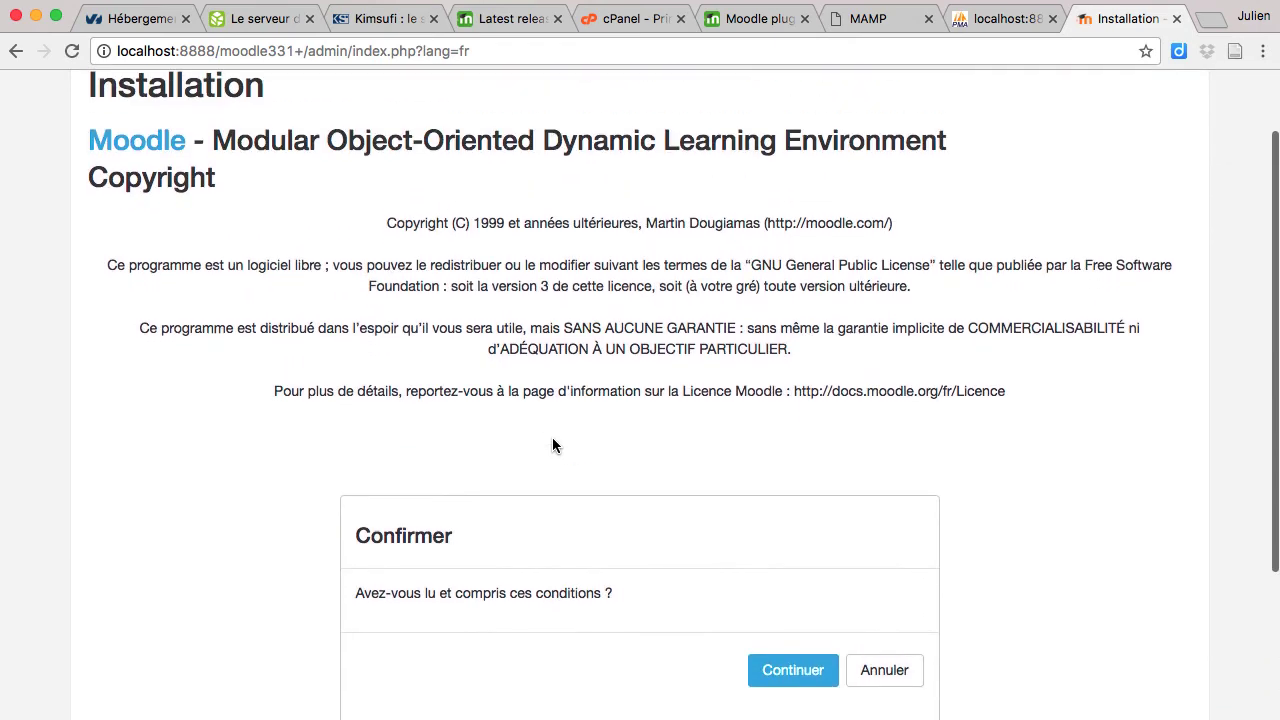
{"action": "scroll", "coordinate": [735, 508], "scroll_direction": "down", "scroll_amount": 2}
Step: Accept the Moodle license and continue past the passed server checks
{"action": "left_click", "coordinate": [790, 561]}
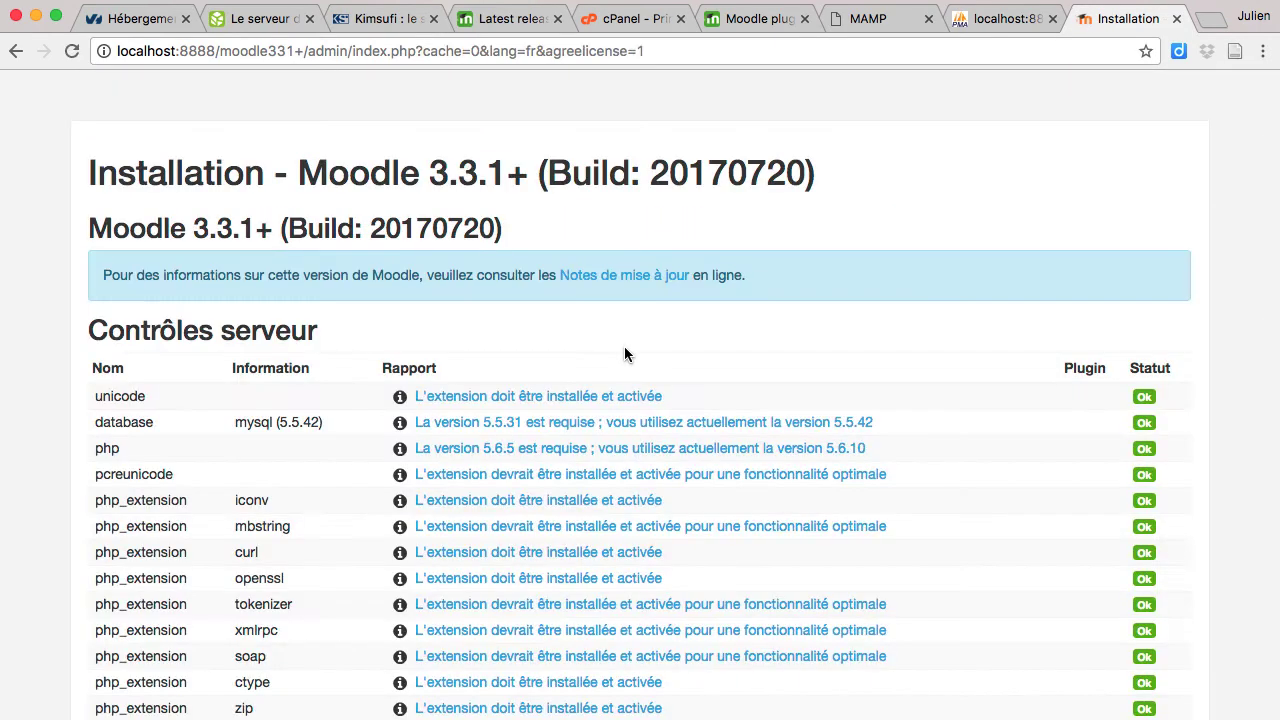
{"action": "scroll", "coordinate": [624, 354], "scroll_direction": "down", "scroll_amount": 10}
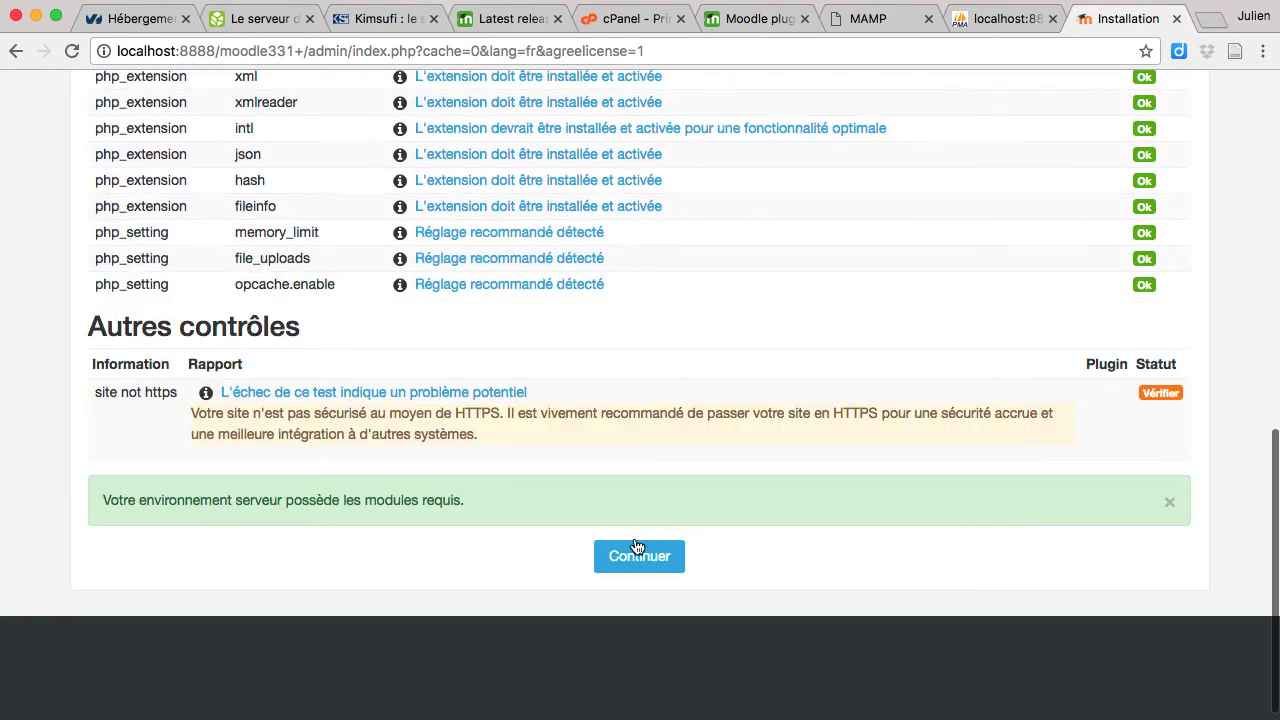
{"action": "left_click", "coordinate": [637, 549]}
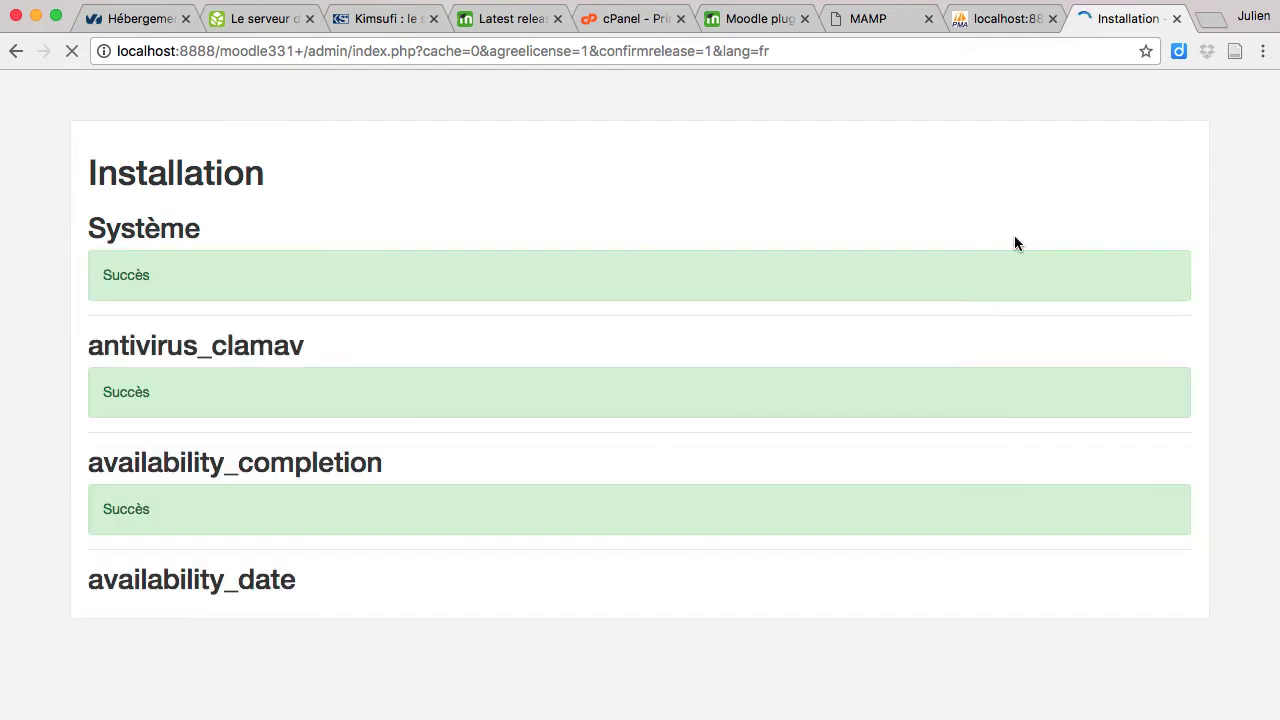
Step: Switch to the phpMyAdmin tab and close the local Moodle installation tab
{"action": "left_click", "coordinate": [1018, 27]}
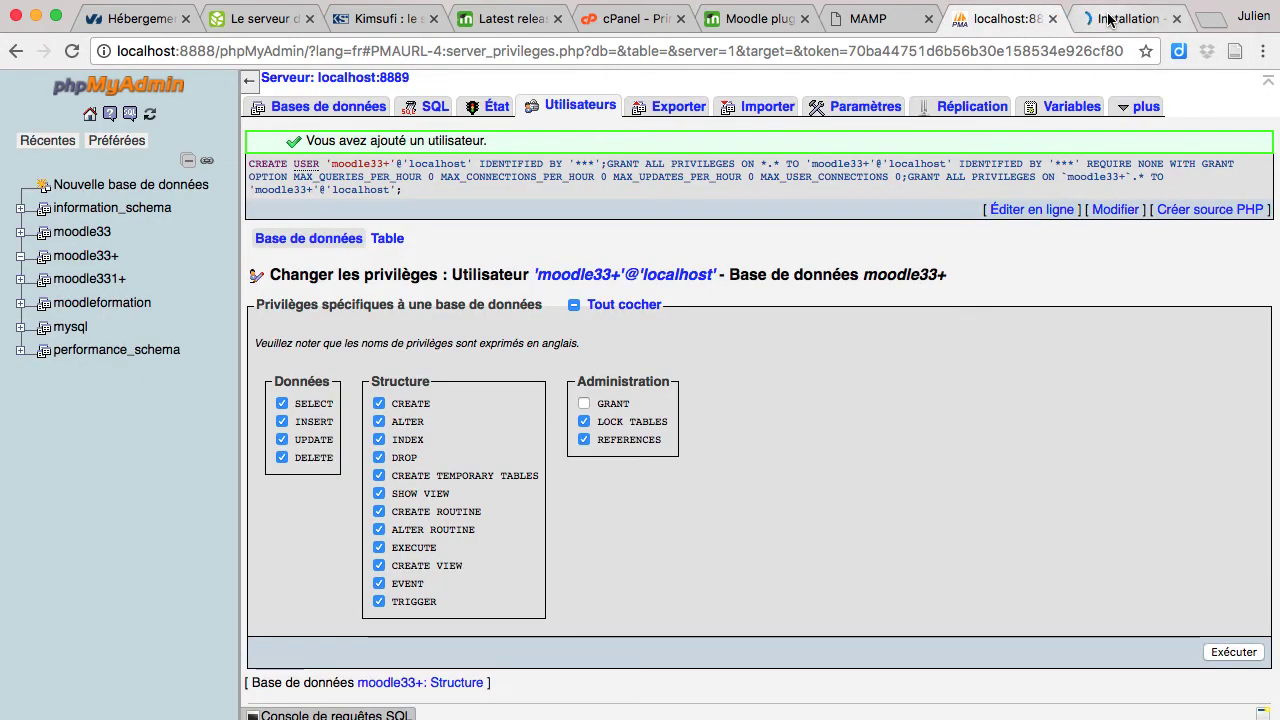
{"action": "left_click", "coordinate": [1174, 19]}
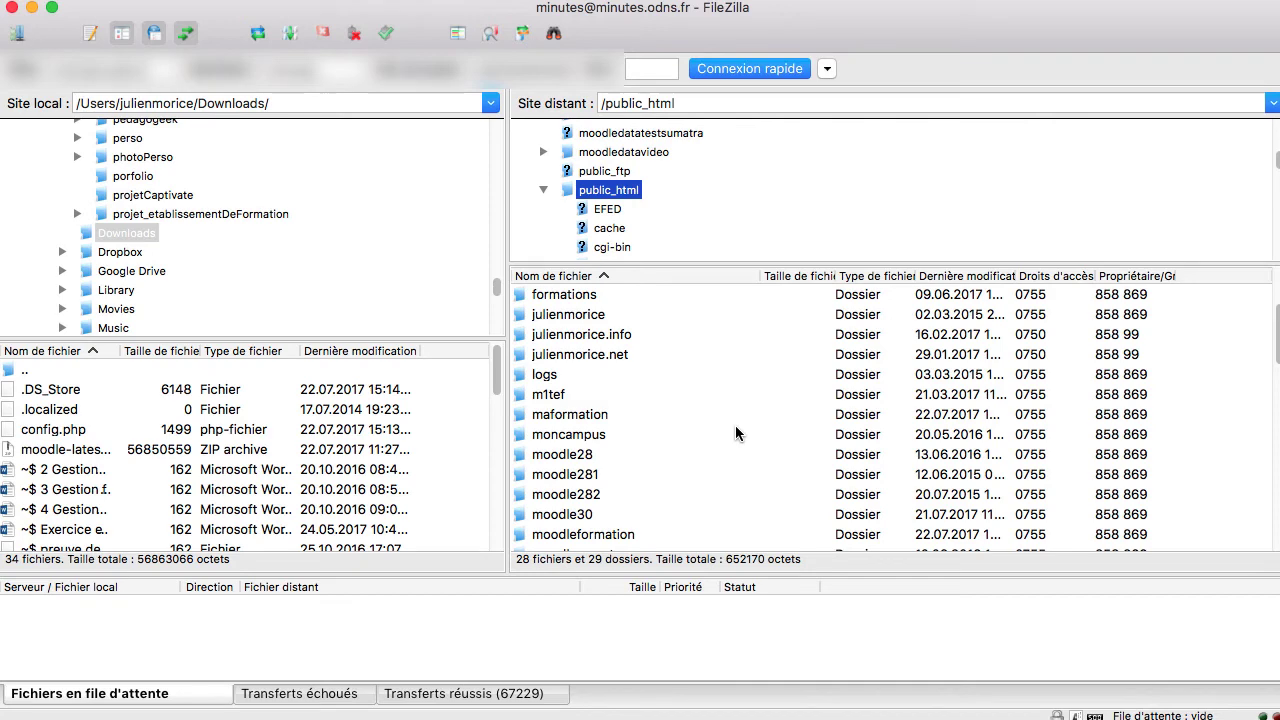
Step: Create a remote plateformeformationmoodle folder inside public_html and open it
{"action": "scroll", "coordinate": [735, 432], "scroll_direction": "down", "scroll_amount": 5}
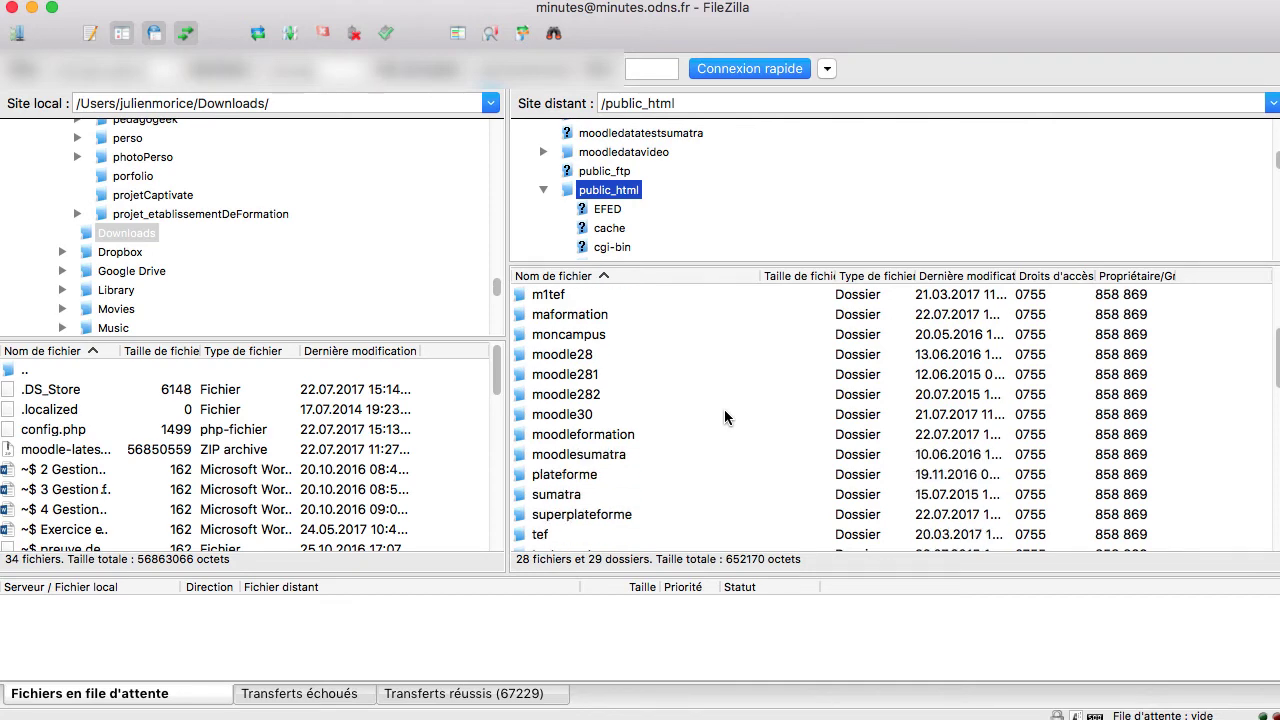
{"action": "right_click", "coordinate": [724, 409]}
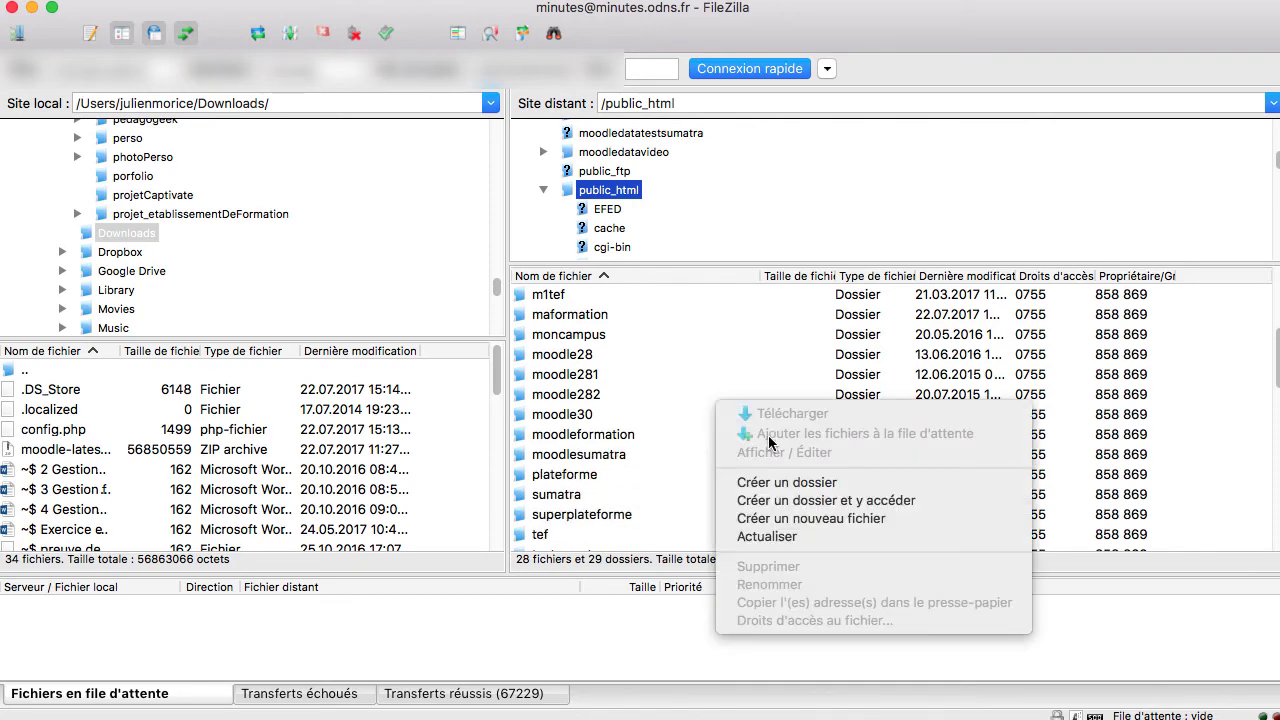
{"action": "left_click", "coordinate": [770, 481]}
{"action": "key", "text": "BackSpace"}
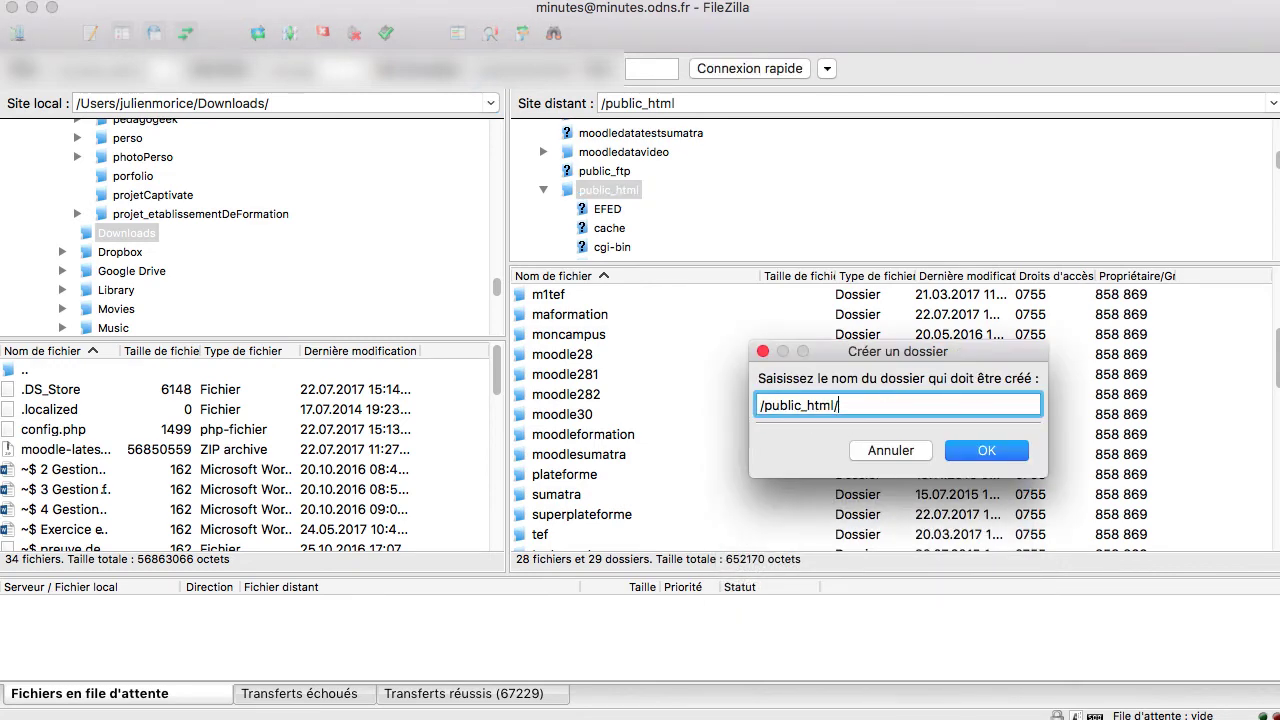
{"action": "type", "text": "plateformeformationmoodle"}
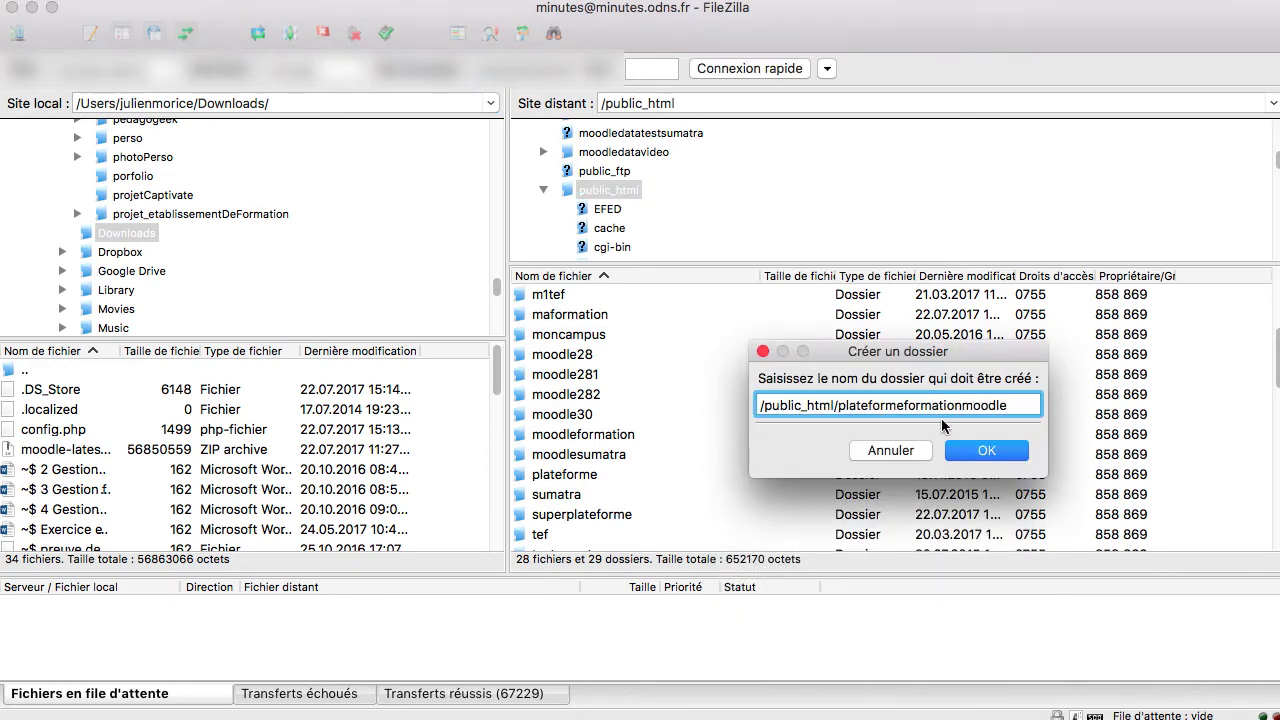
{"action": "left_click", "coordinate": [983, 451]}
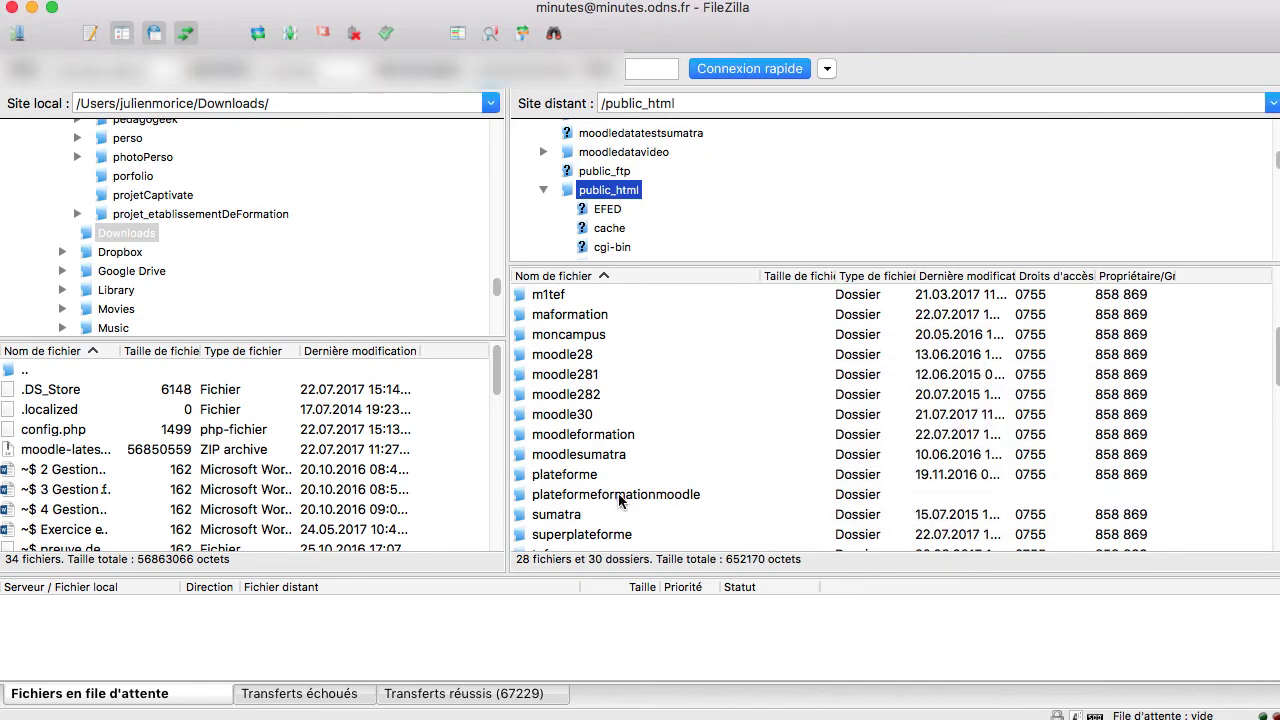
{"action": "double_click", "coordinate": [619, 494]}
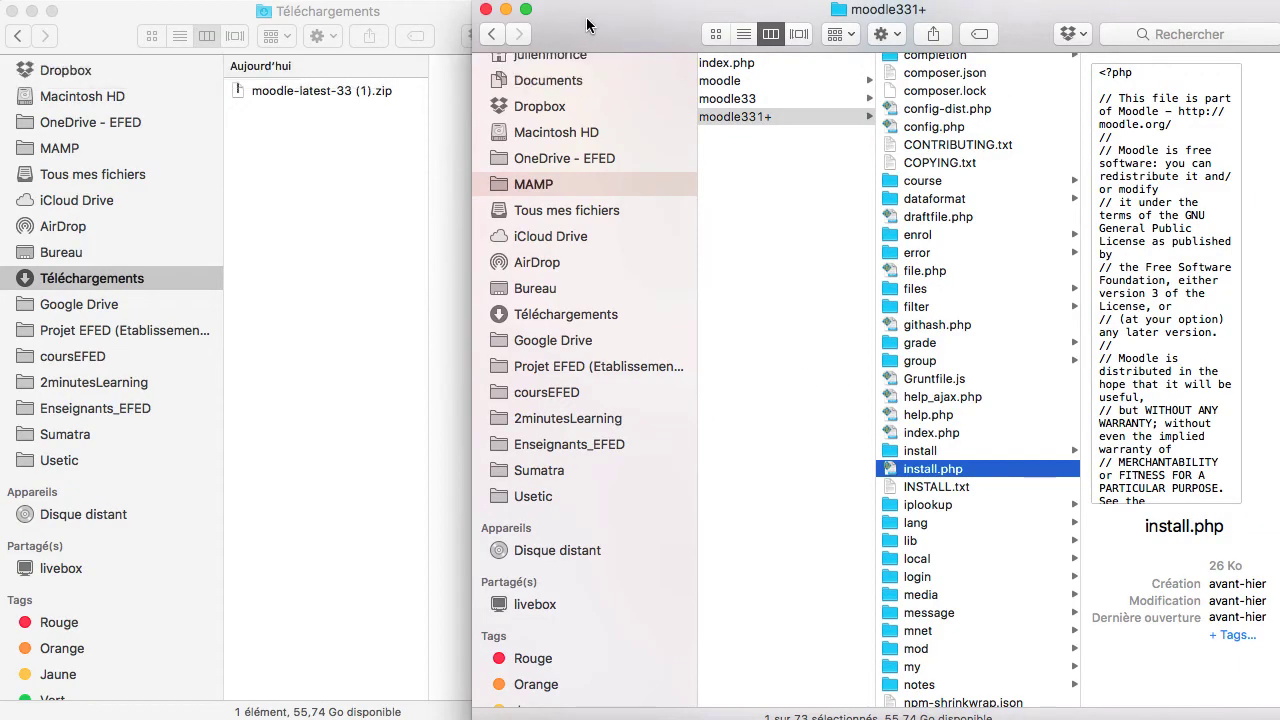
Step: Extract the downloaded Moodle zip archive in Téléchargements
{"action": "left_click_drag", "start_coordinate": [587, 24], "coordinate": [110, 20]}
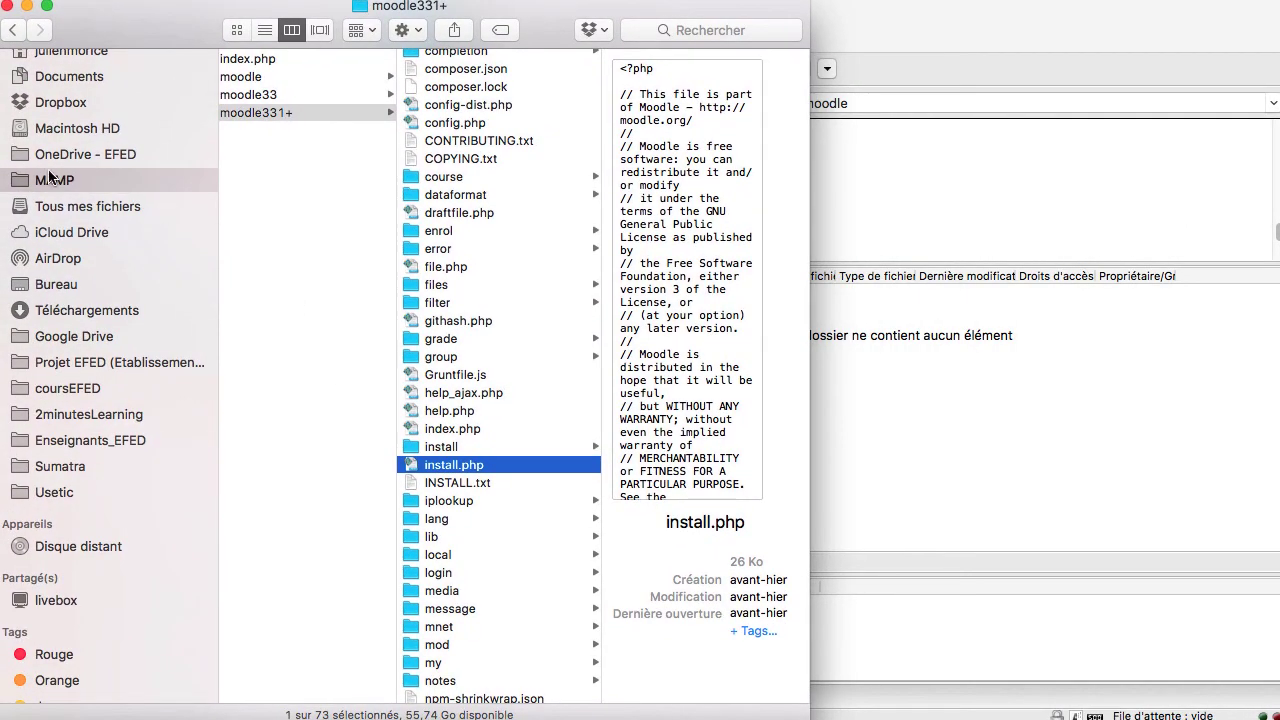
{"action": "left_click", "coordinate": [70, 308]}
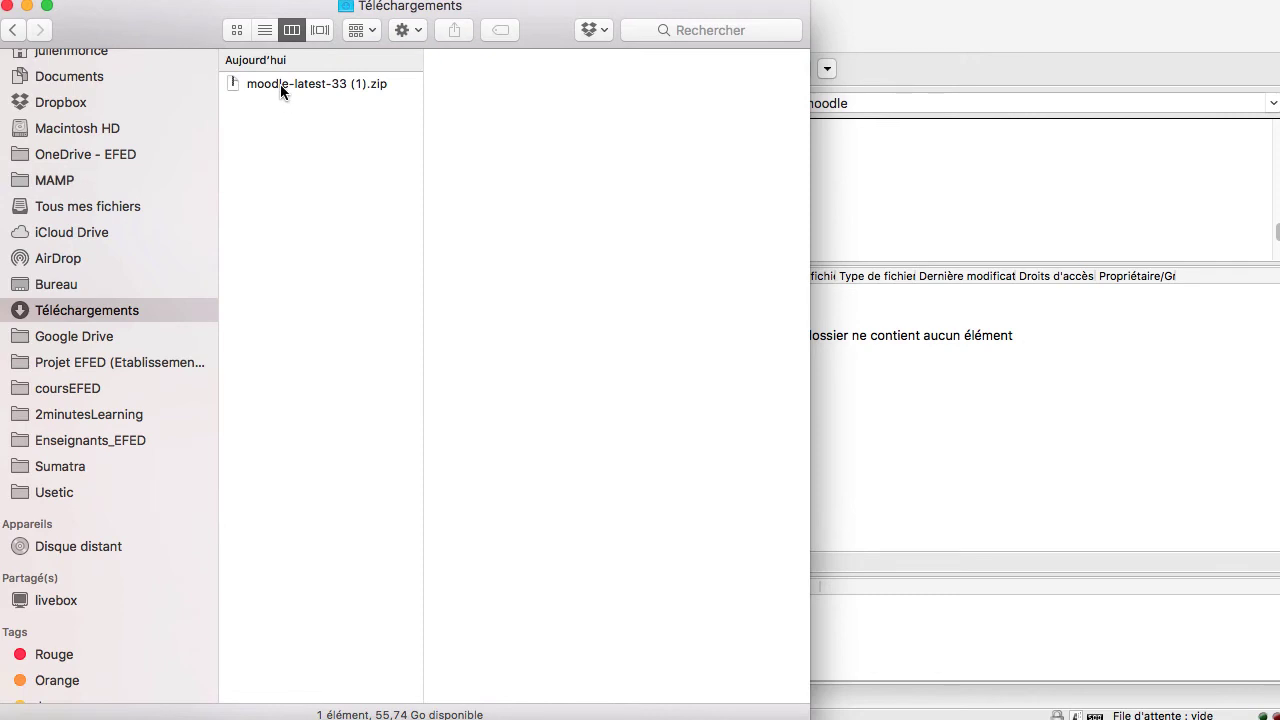
{"action": "left_click", "coordinate": [280, 84]}
{"action": "double_click", "coordinate": [280, 84]}
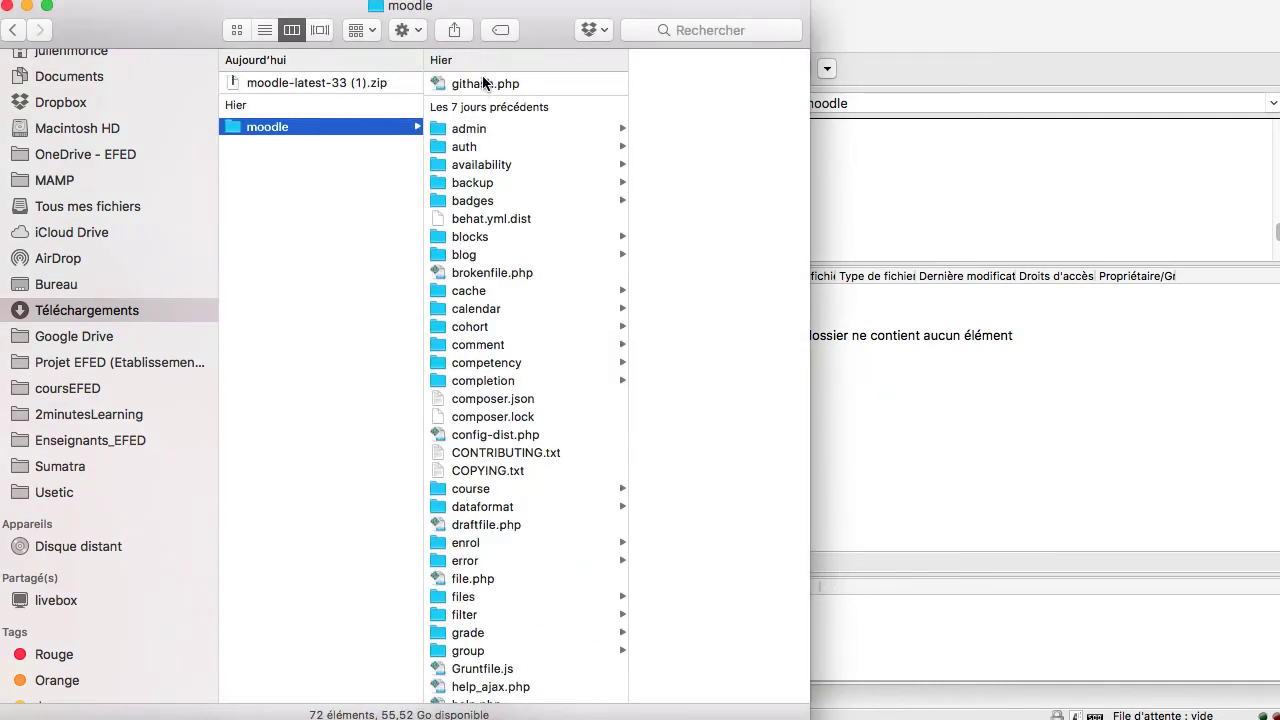
Step: Select all 72 items in the moodle folder and upload them to plateformeformationmoodle
{"action": "left_click", "coordinate": [483, 83]}
{"action": "key", "text": "super+a"}
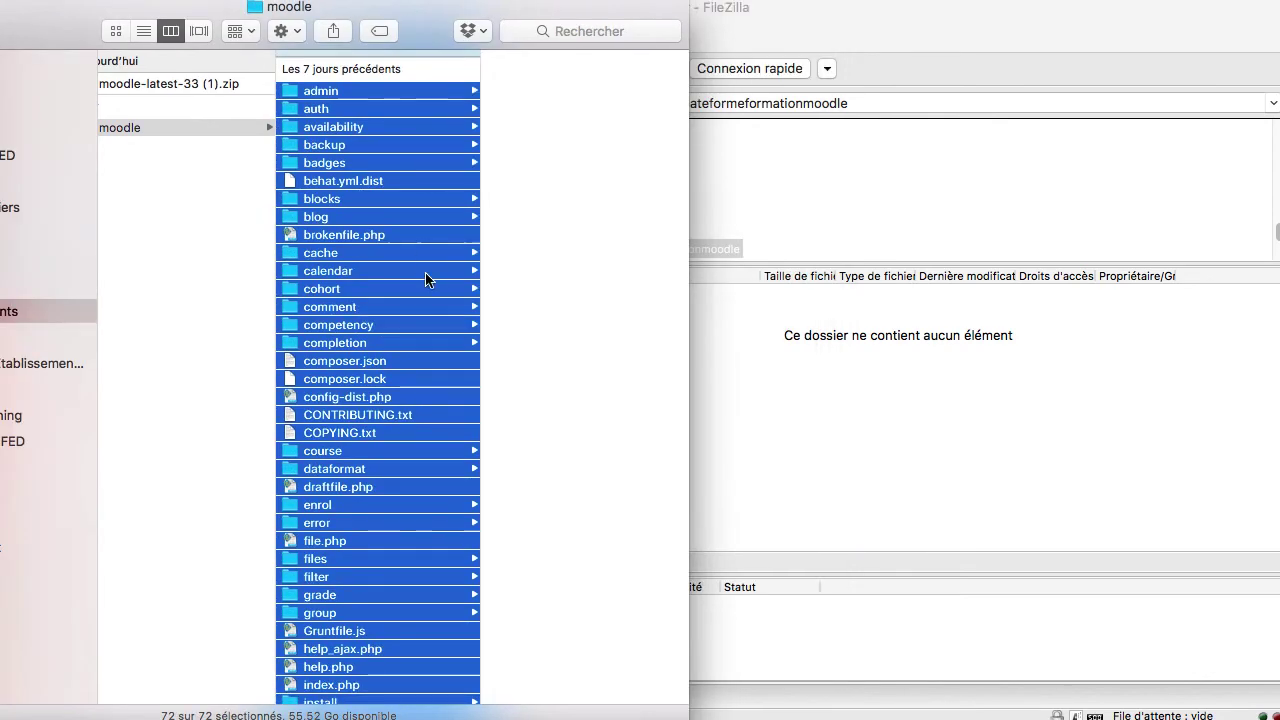
{"action": "left_click_drag", "start_coordinate": [428, 270], "coordinate": [924, 372]}
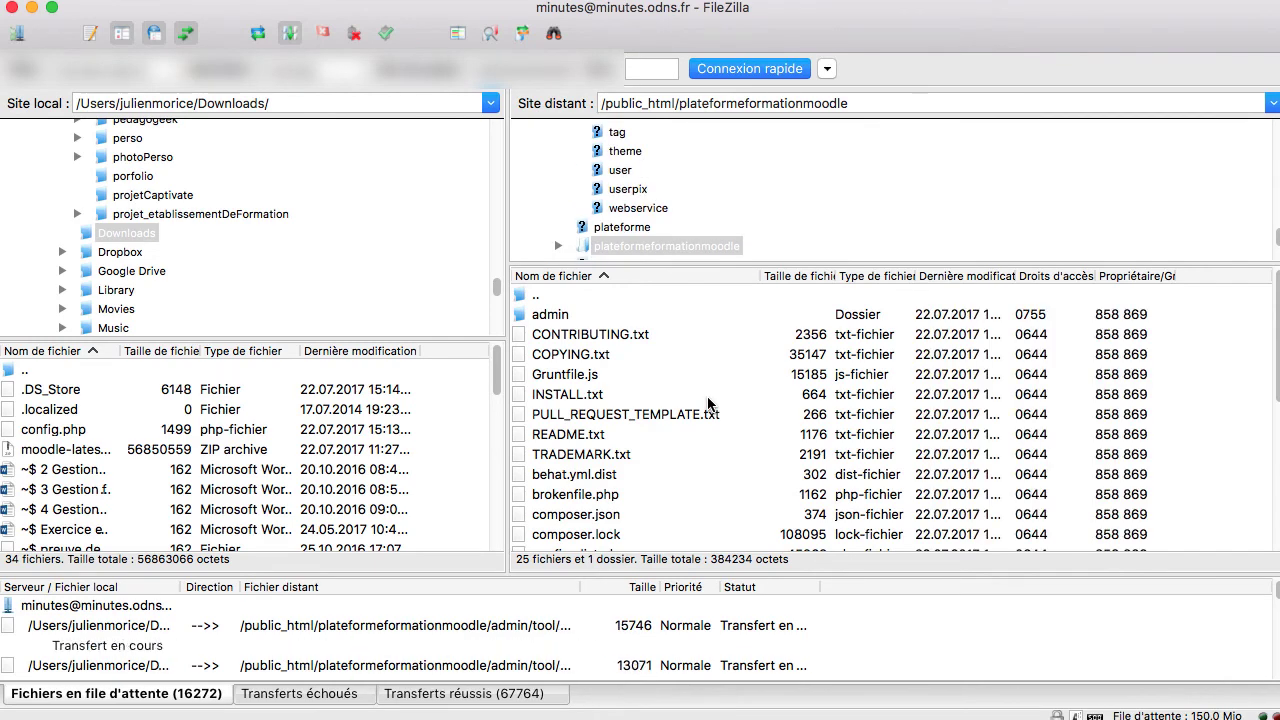
Step: Return to public_html and browse the formationmoodle folder's uploaded Moodle folders
{"action": "double_click", "coordinate": [536, 298]}
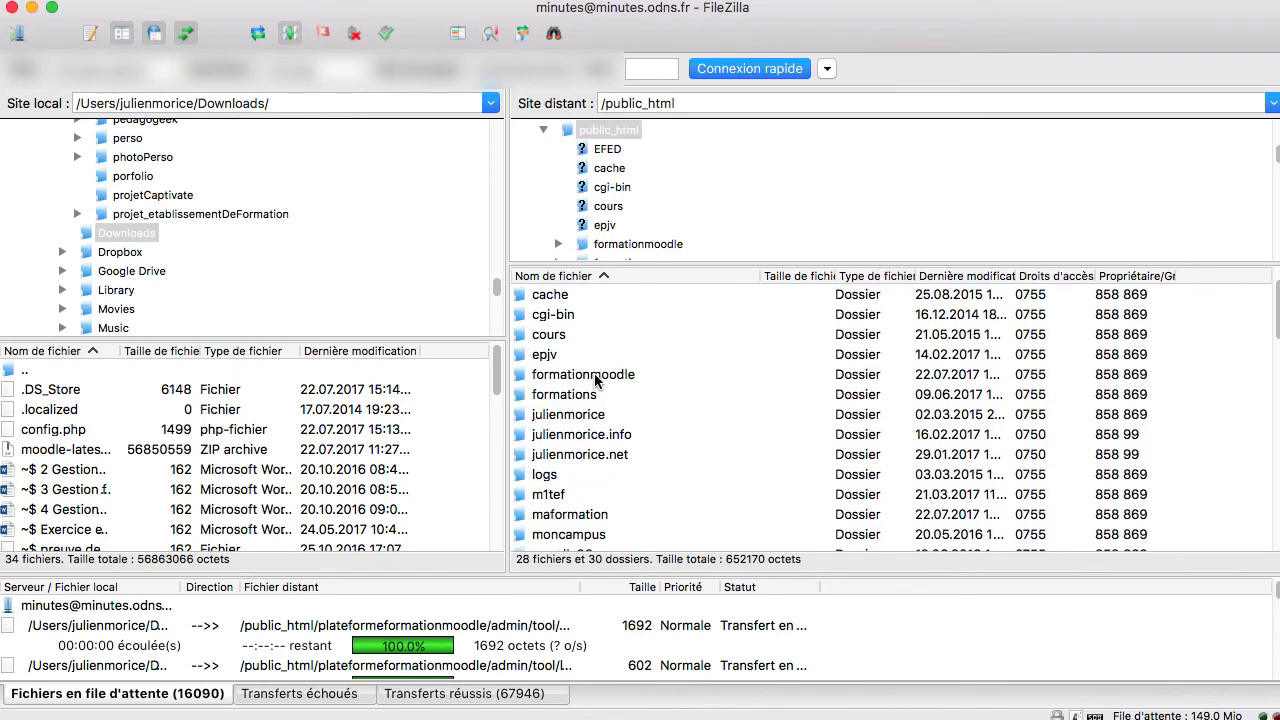
{"action": "double_click", "coordinate": [586, 376]}
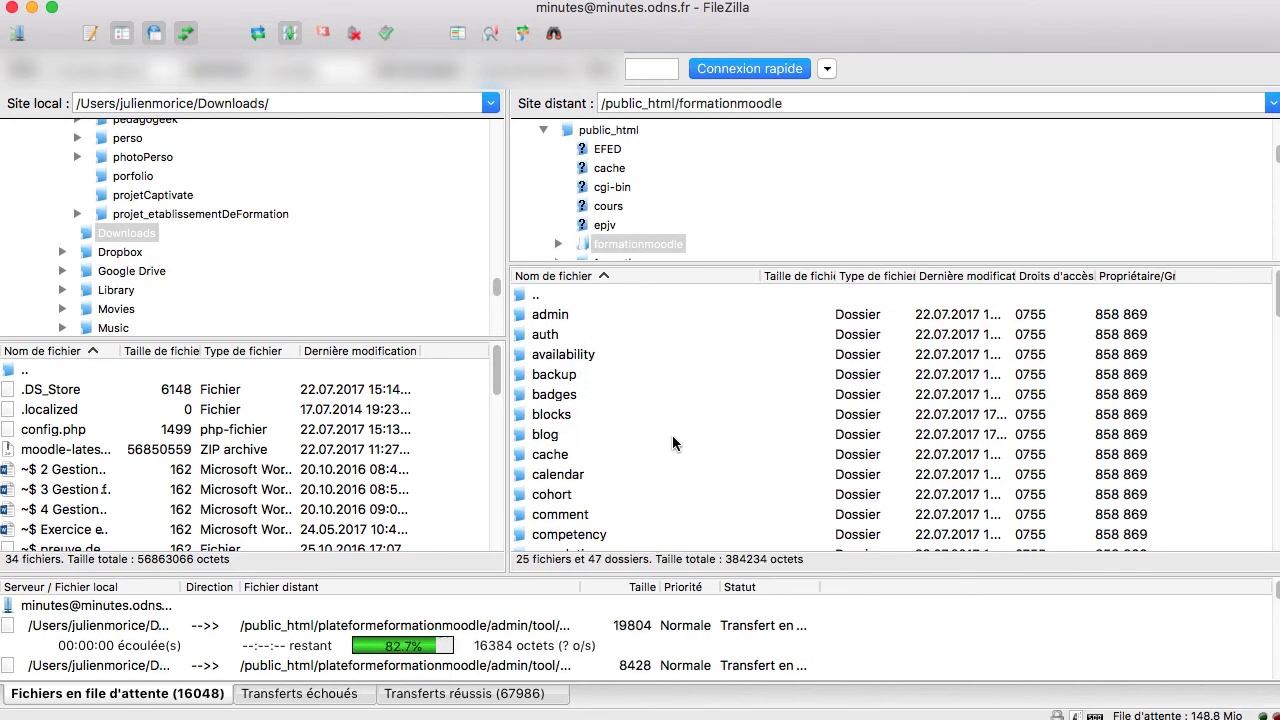
{"action": "scroll", "coordinate": [672, 435], "scroll_direction": "down", "scroll_amount": 3}
{"action": "scroll", "coordinate": [672, 440], "scroll_direction": "down", "scroll_amount": 5}
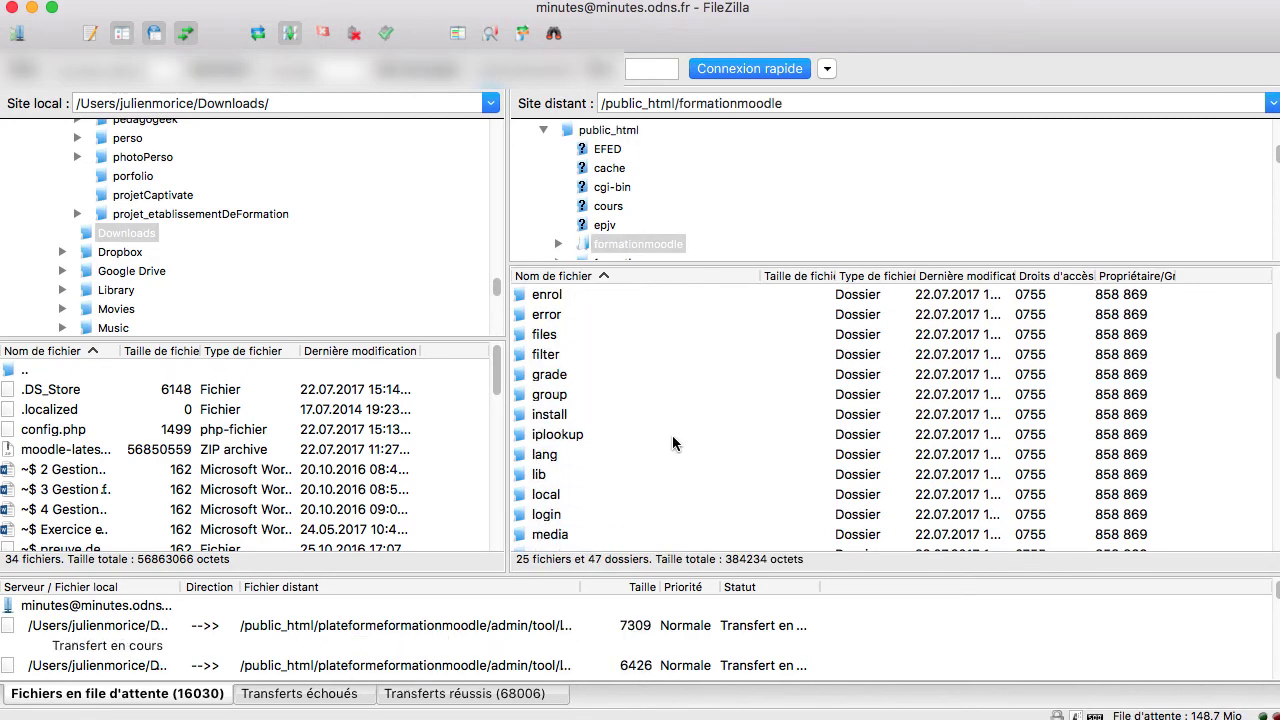
{"action": "scroll", "coordinate": [672, 435], "scroll_direction": "up", "scroll_amount": 8}
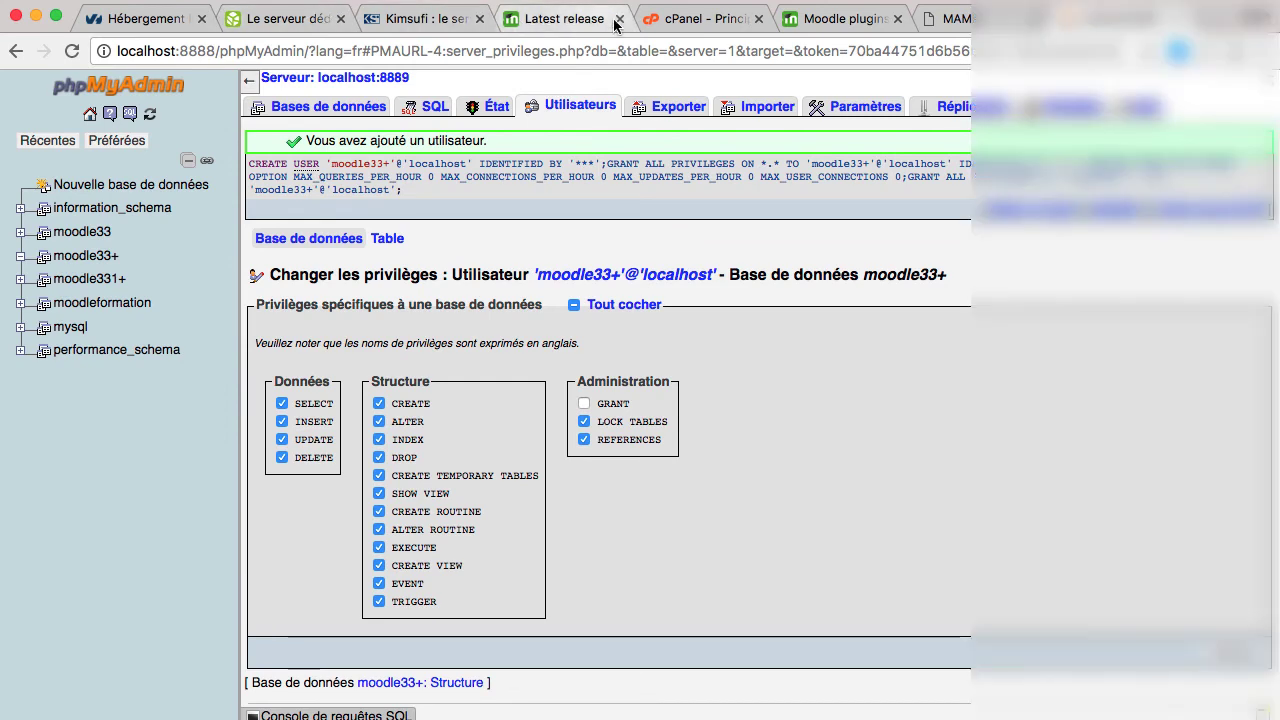
Step: Switch to the o2switch cPanel, open the hosting's phpMyAdmin from Bases de données, then close it
{"action": "left_click", "coordinate": [700, 18]}
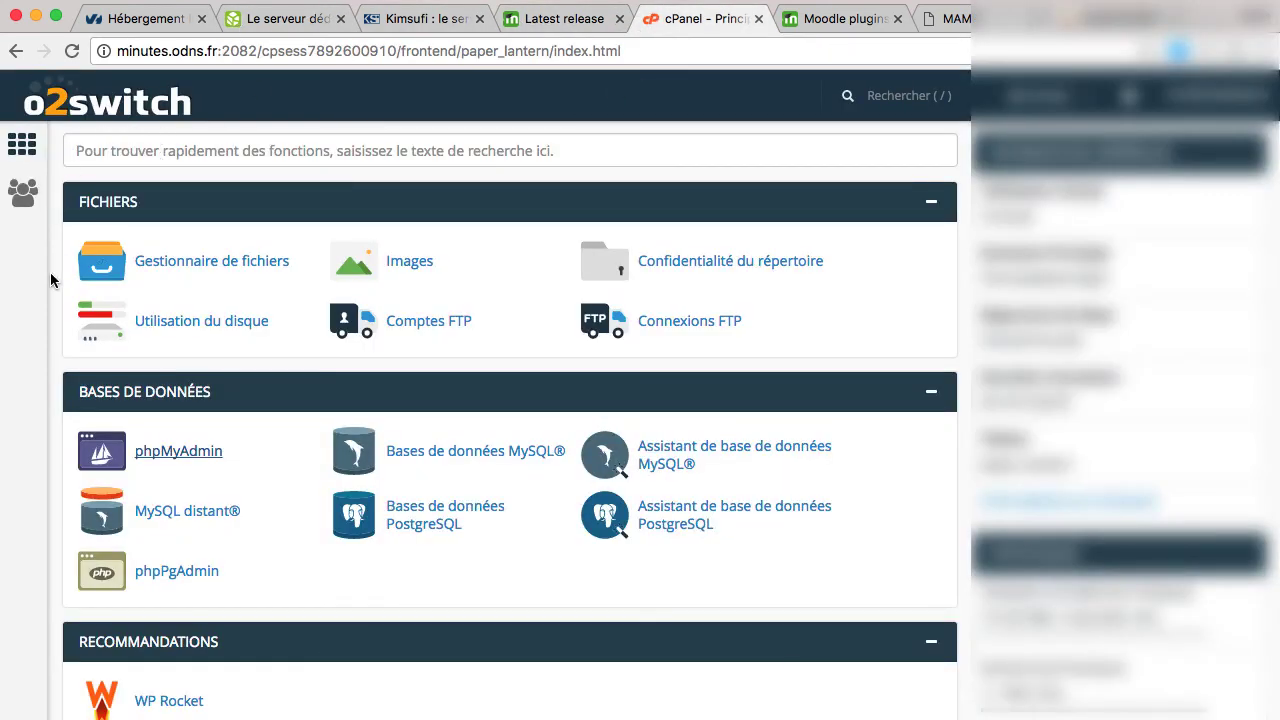
{"action": "scroll", "coordinate": [37, 314], "scroll_direction": "down", "scroll_amount": 1}
{"action": "scroll", "coordinate": [37, 314], "scroll_direction": "up", "scroll_amount": 1}
{"action": "scroll", "coordinate": [44, 303], "scroll_direction": "down", "scroll_amount": 2}
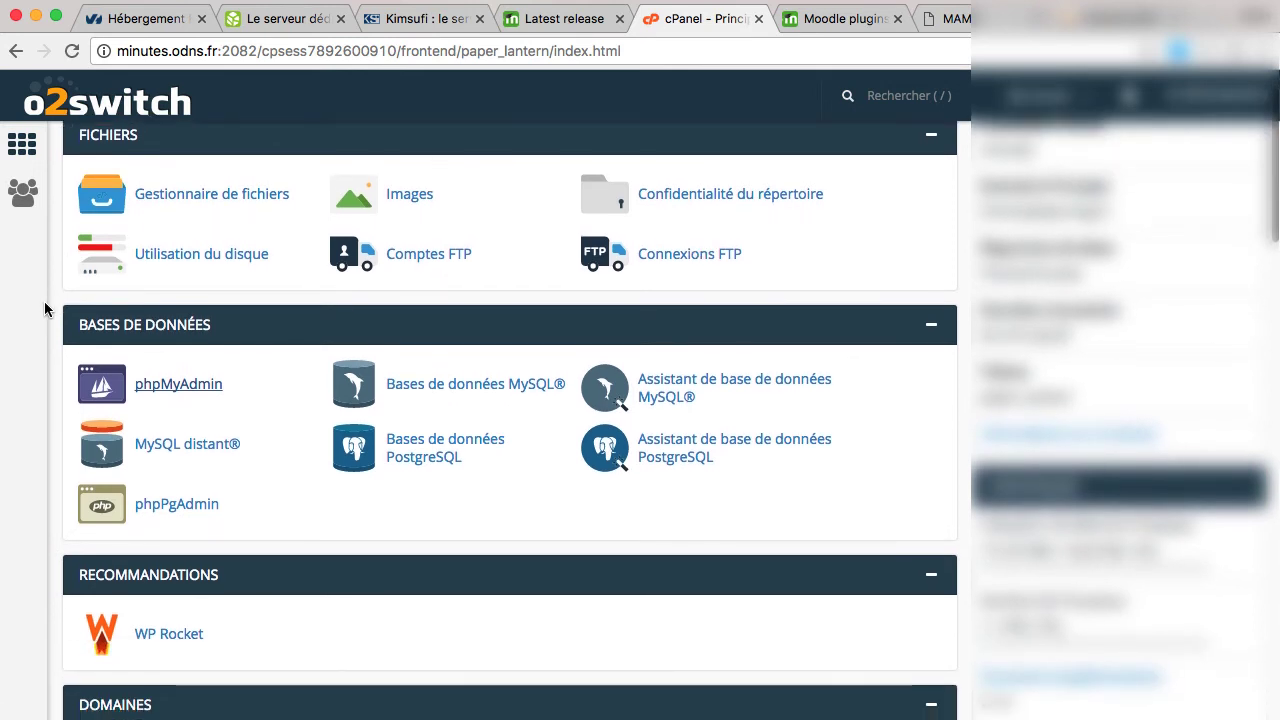
{"action": "left_click", "coordinate": [178, 385]}
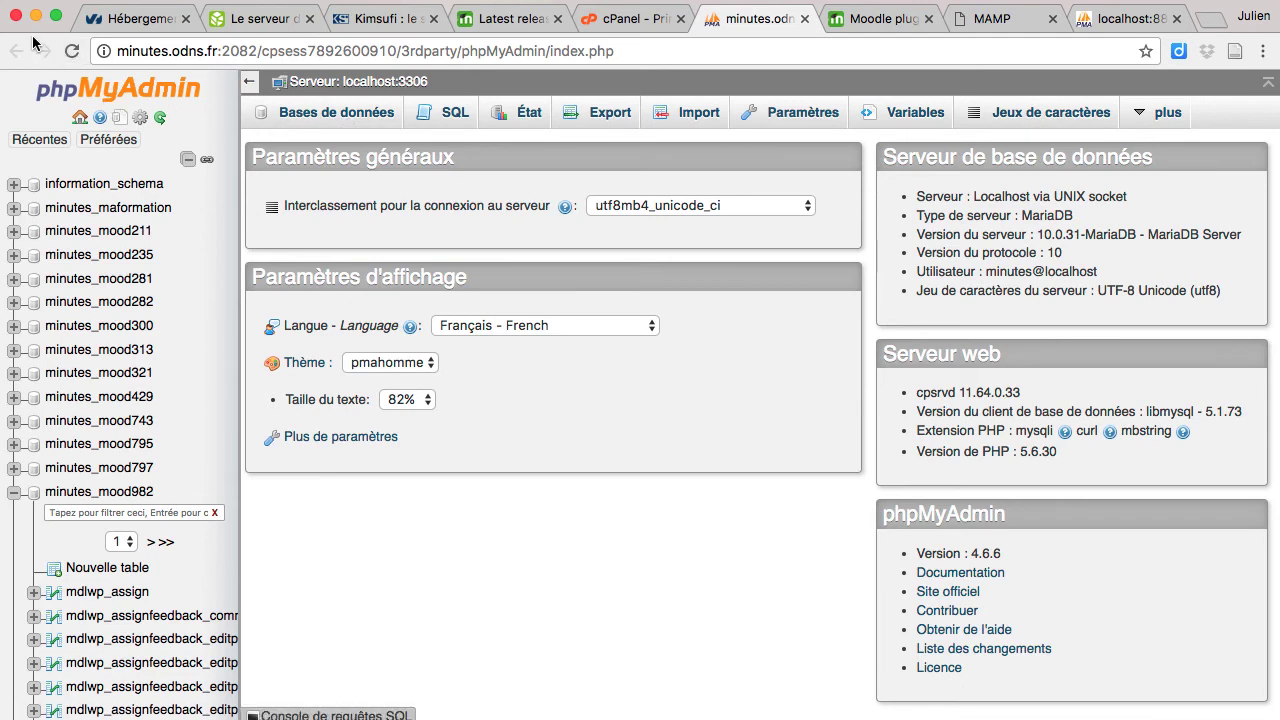
{"action": "left_click", "coordinate": [804, 19]}
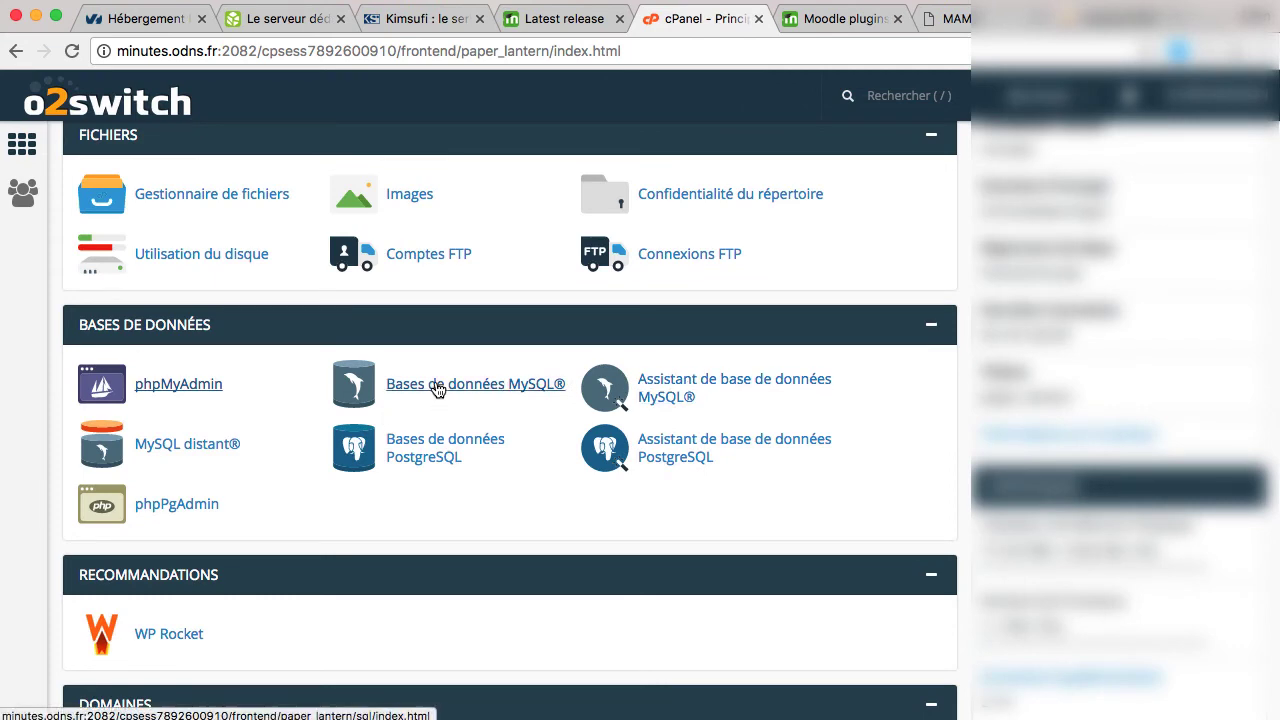
Step: Enter formationmoodle in the MySQL wizard, note minutes_formationmoodle in a text note, and create it
{"action": "left_click", "coordinate": [703, 382]}
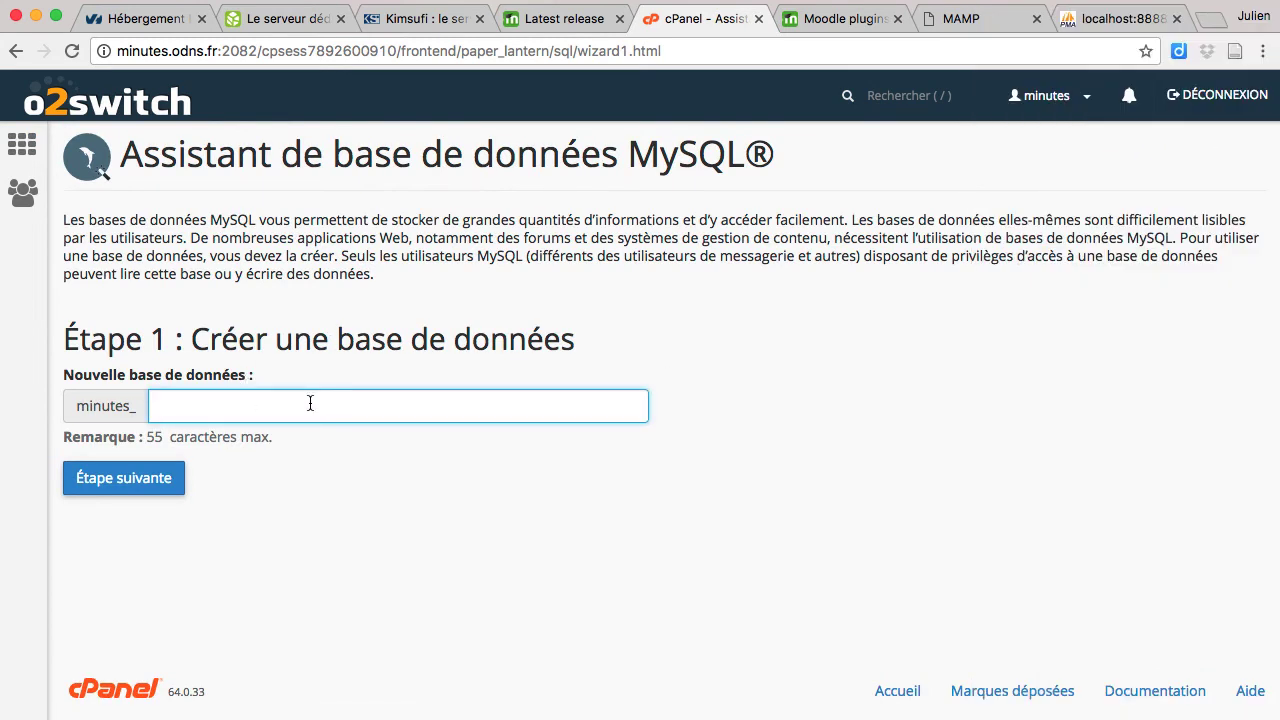
{"action": "type", "text": "formationmoodle"}
{"action": "key", "text": "super+Tab"}
{"action": "type", "text": "minutes"}
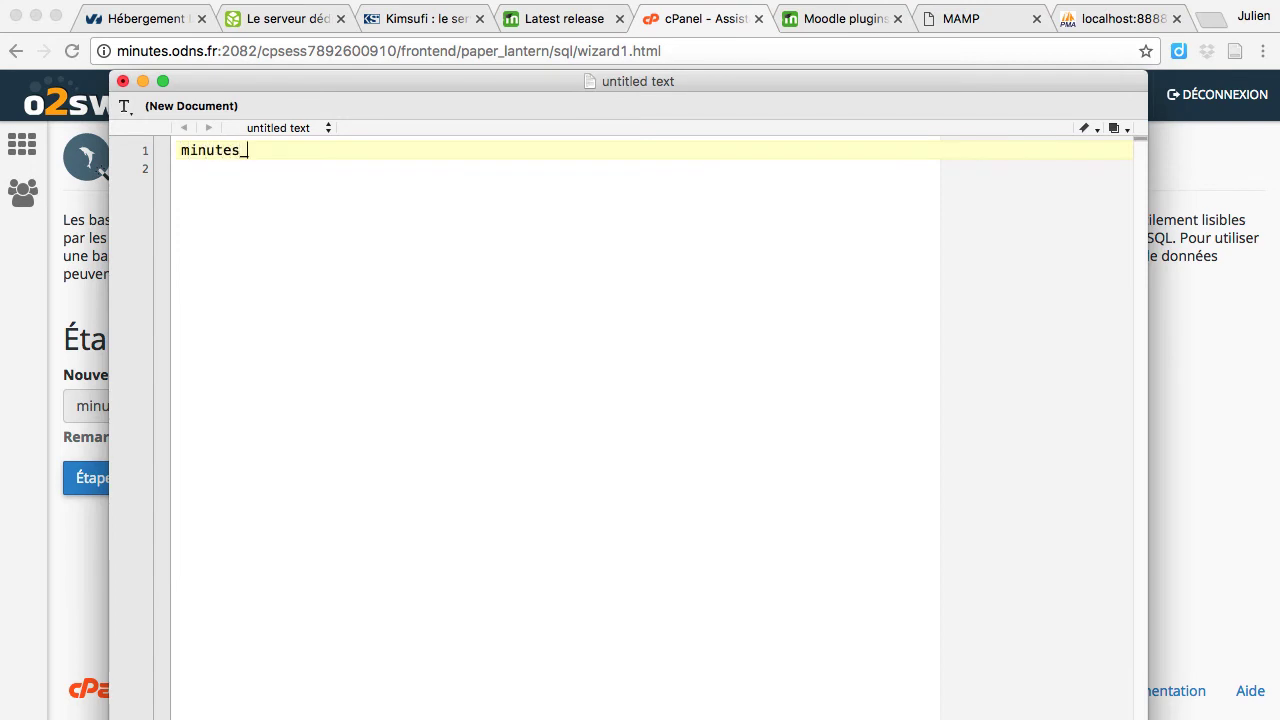
{"action": "type", "text": "_fom"}
{"action": "key", "text": "BackSpace"}
{"action": "type", "text": "rmationmoodle"}
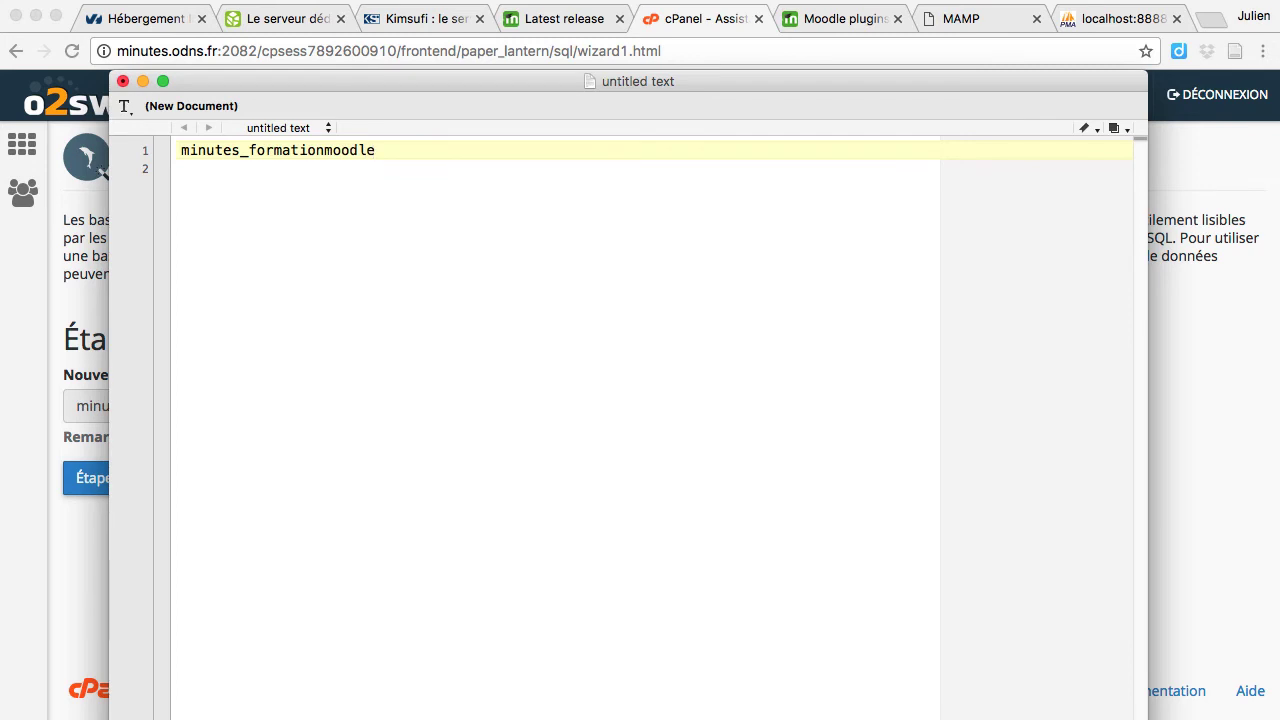
{"action": "key", "text": "super+a"}
{"action": "key", "text": "super+c"}
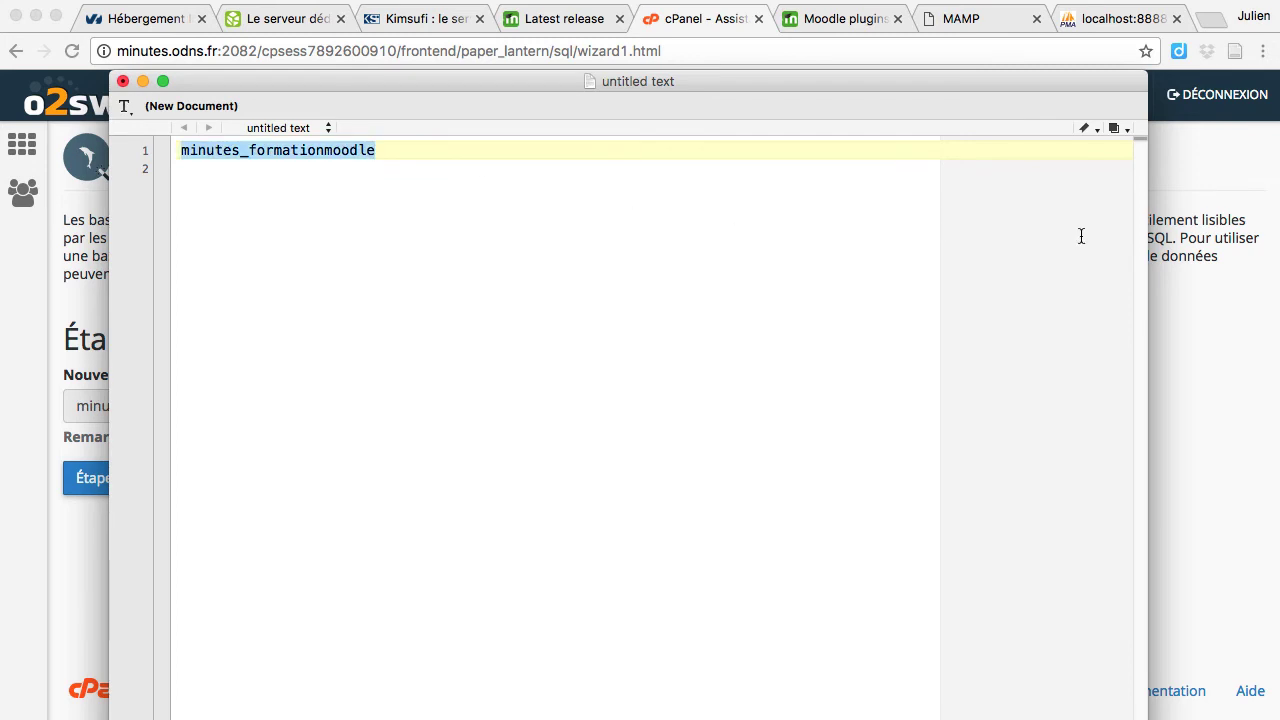
{"action": "left_click", "coordinate": [1212, 342]}
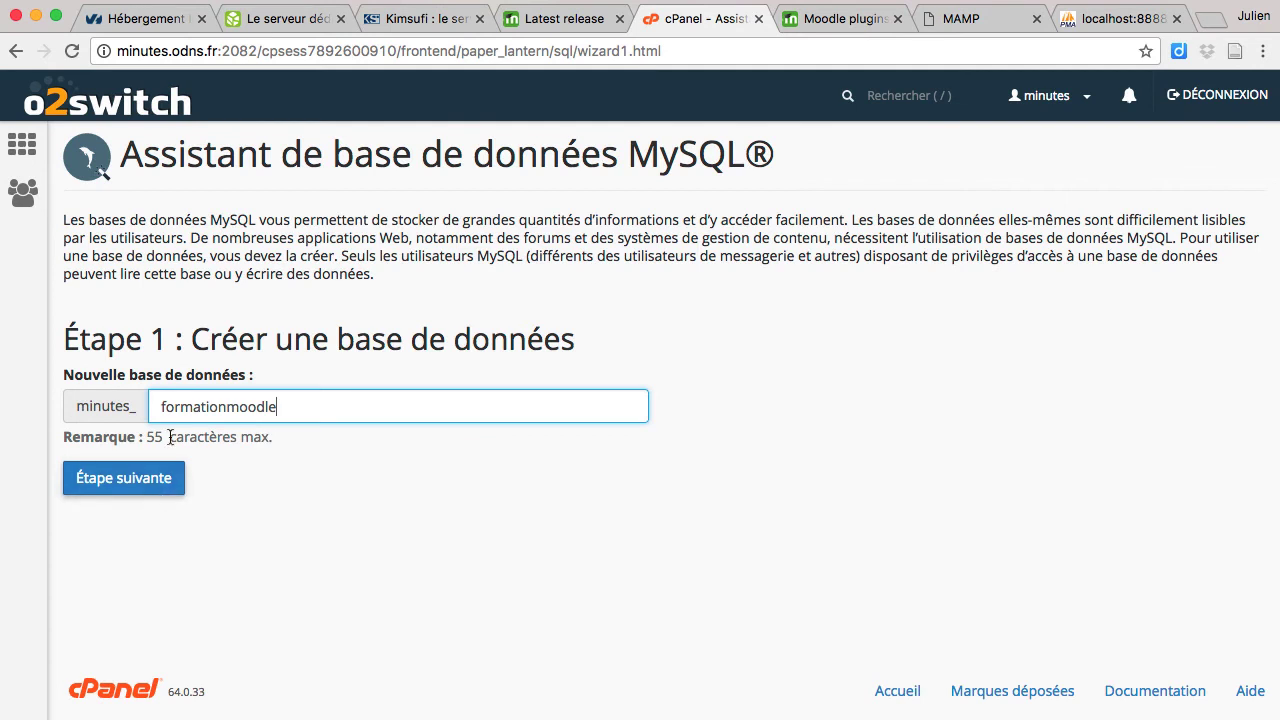
{"action": "left_click", "coordinate": [121, 481]}
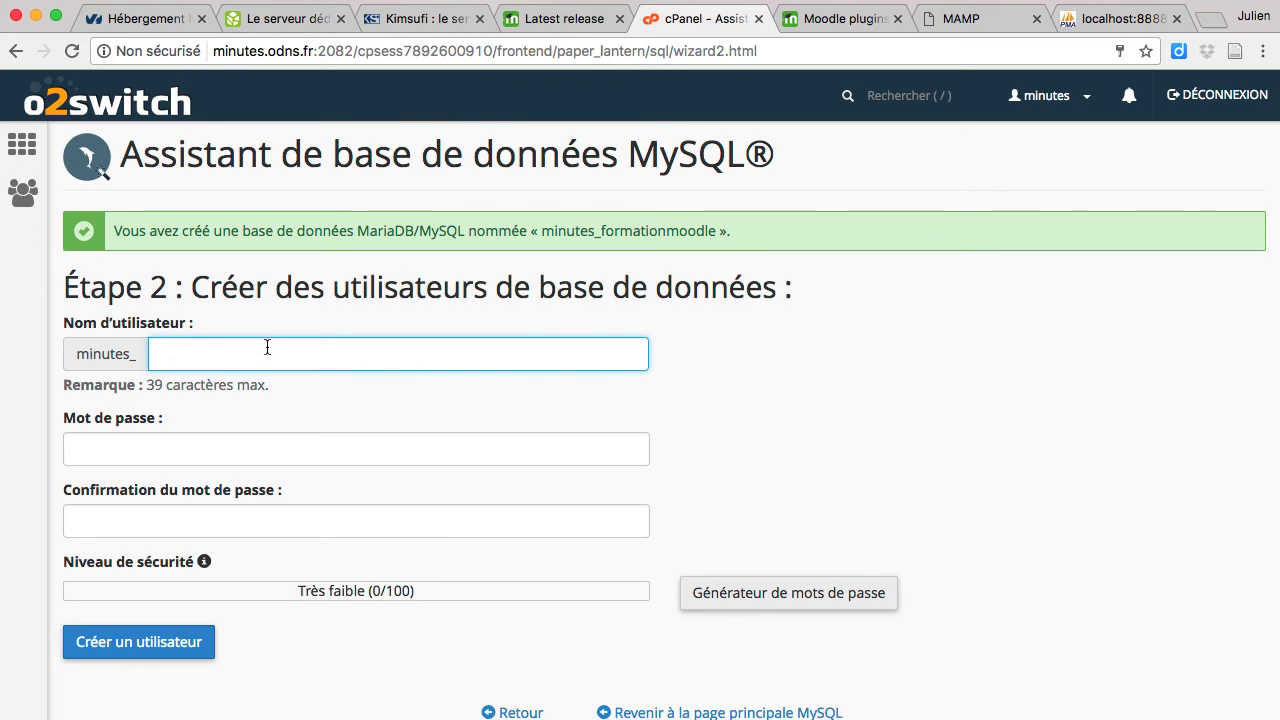
Step: Set the database user name to minutes_formationmoodle by removing the duplicated prefix
{"action": "key", "text": "super+v"}
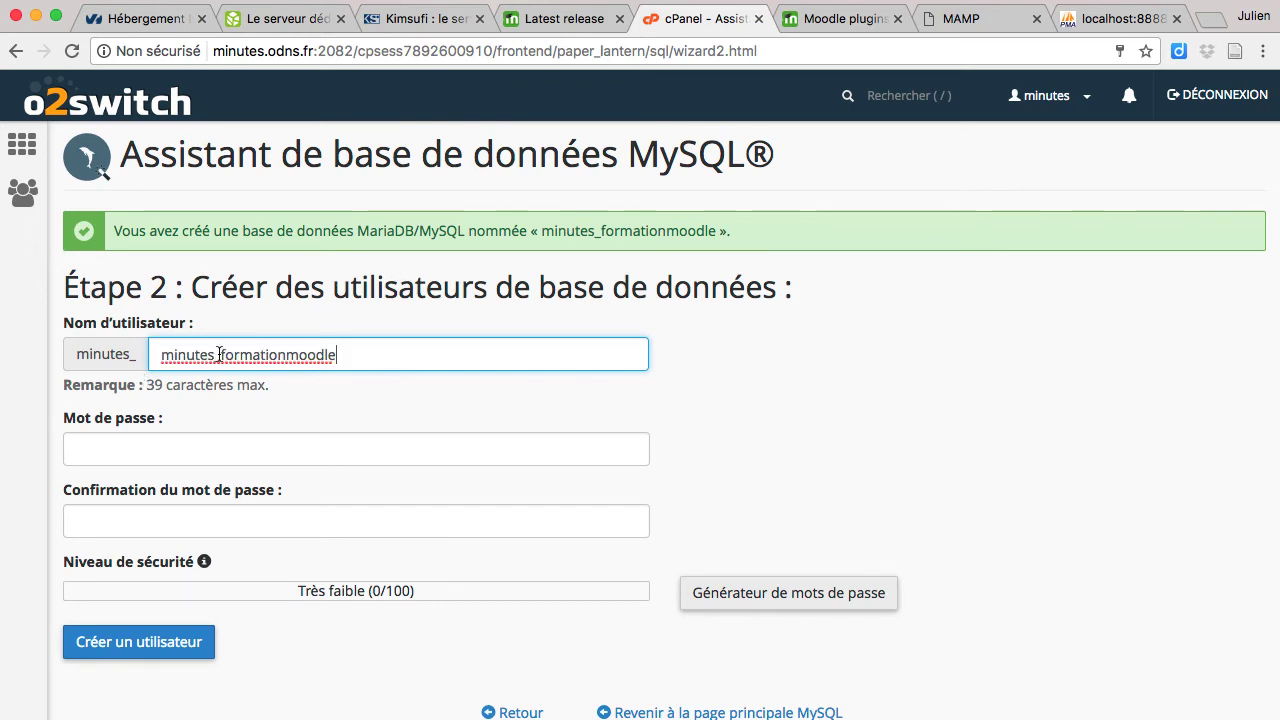
{"action": "left_click_drag", "start_coordinate": [221, 355], "coordinate": [150, 355]}
{"action": "key", "text": "BackSpace"}
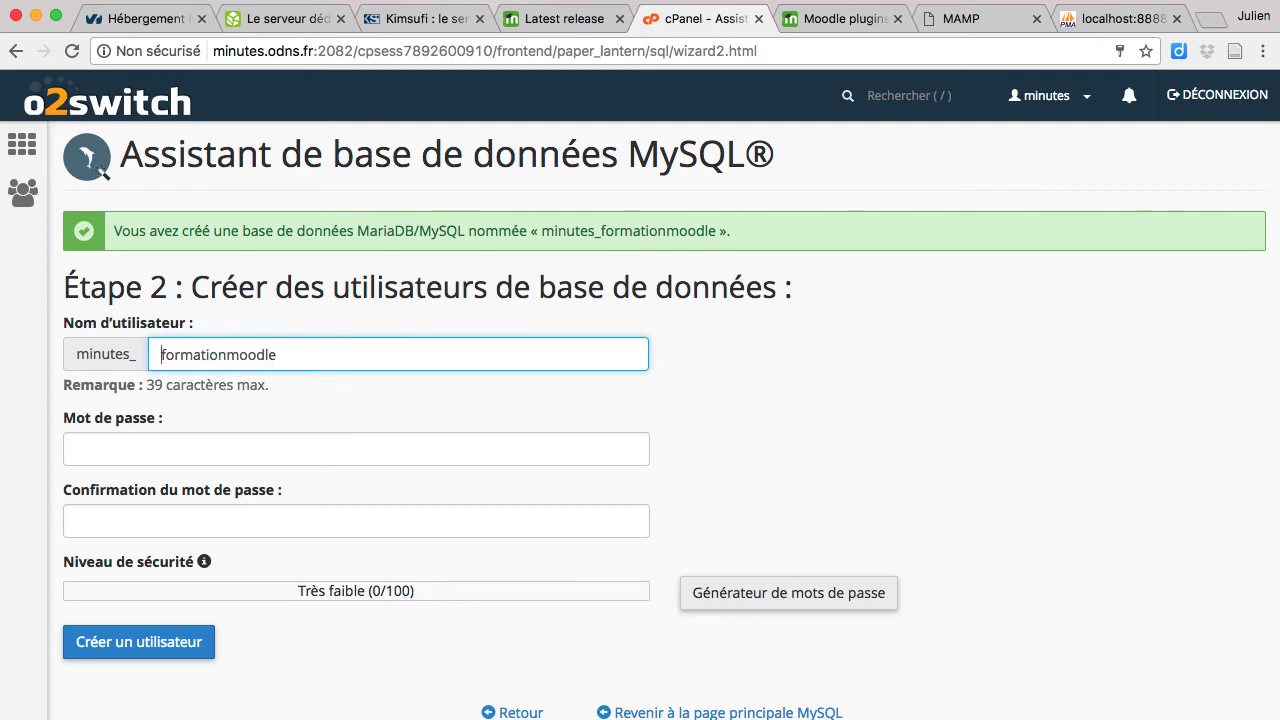
{"action": "left_click", "coordinate": [715, 413]}
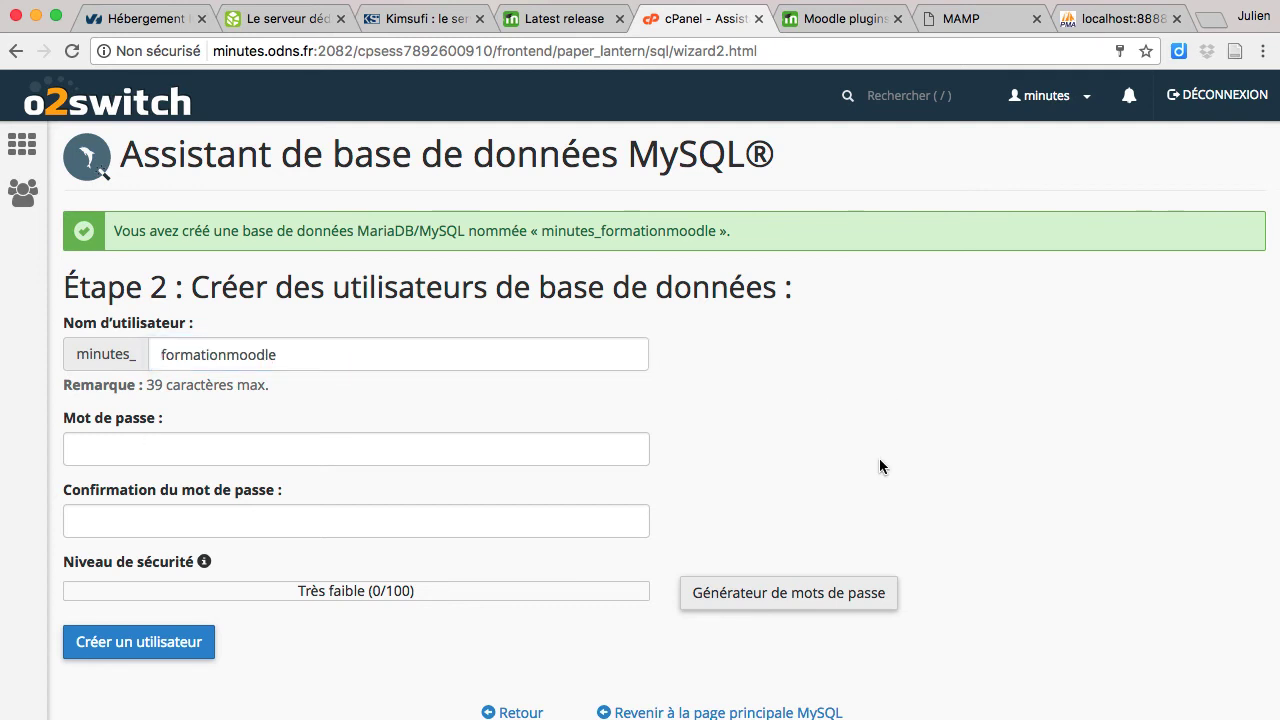
Step: Generate a very strong password and save it on a new line in the text note
{"action": "left_click", "coordinate": [766, 592]}
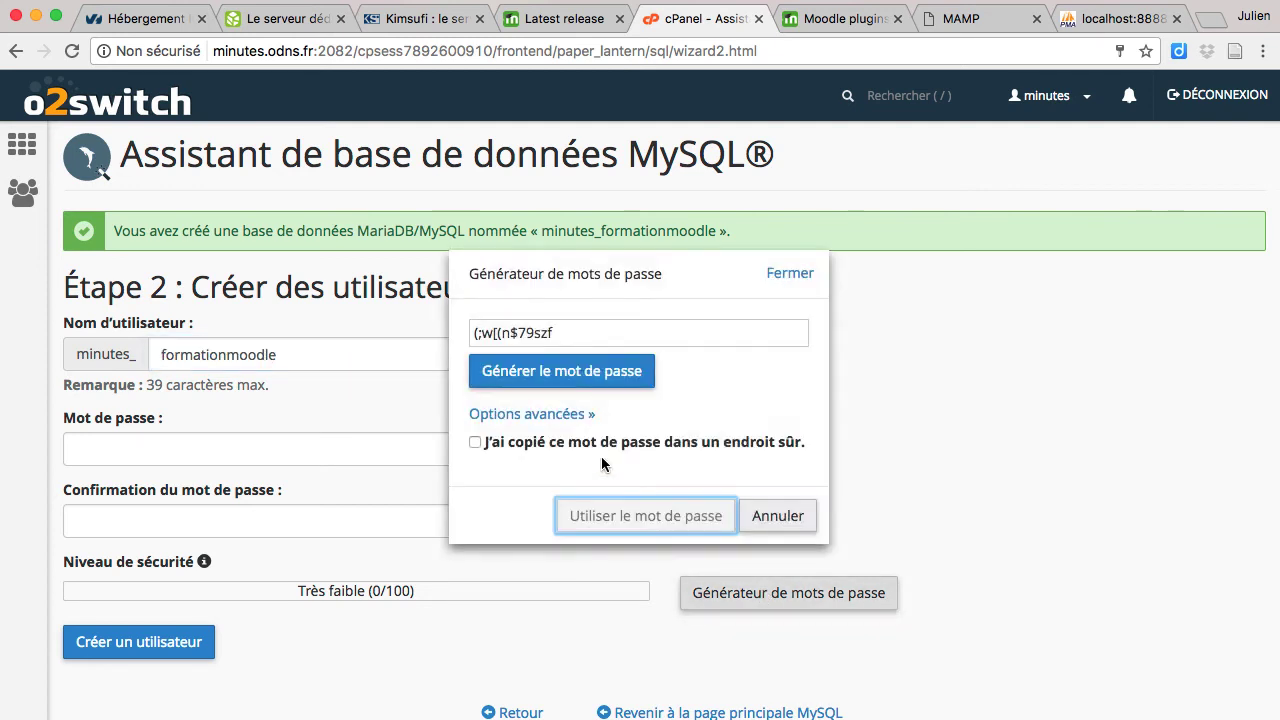
{"action": "left_click", "coordinate": [556, 333]}
{"action": "key", "text": "super+c"}
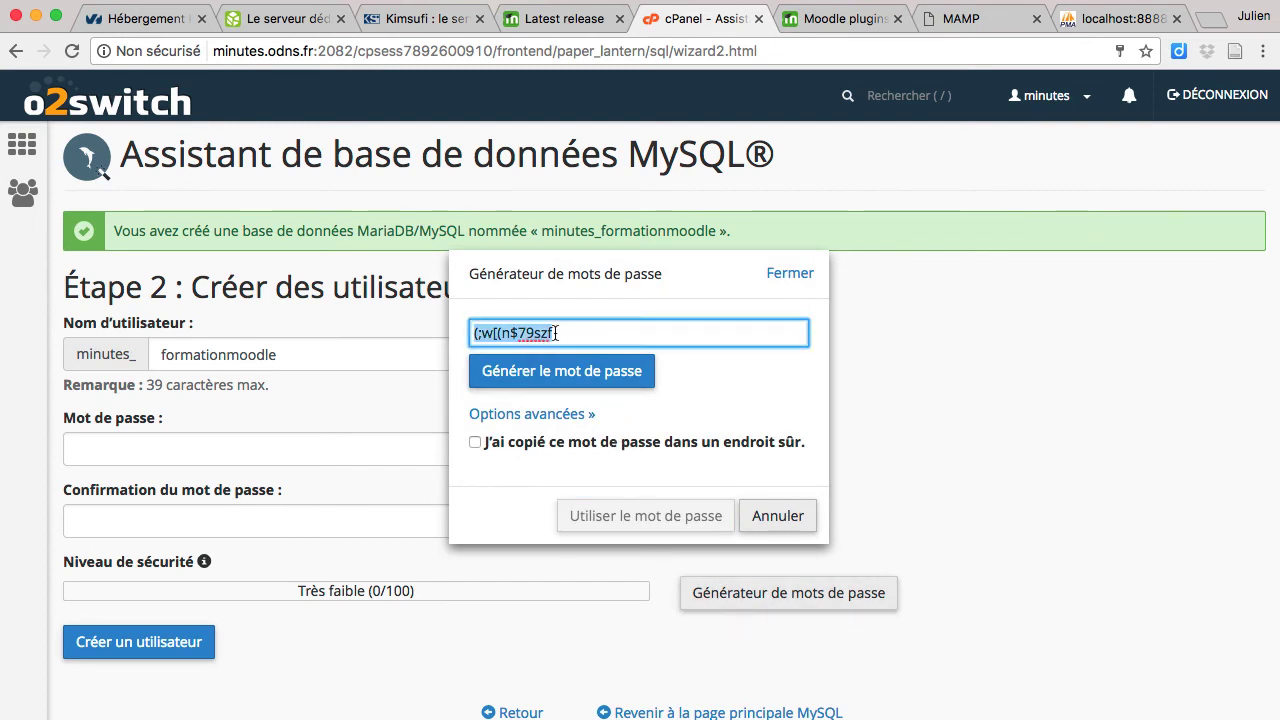
{"action": "left_click", "coordinate": [912, 391]}
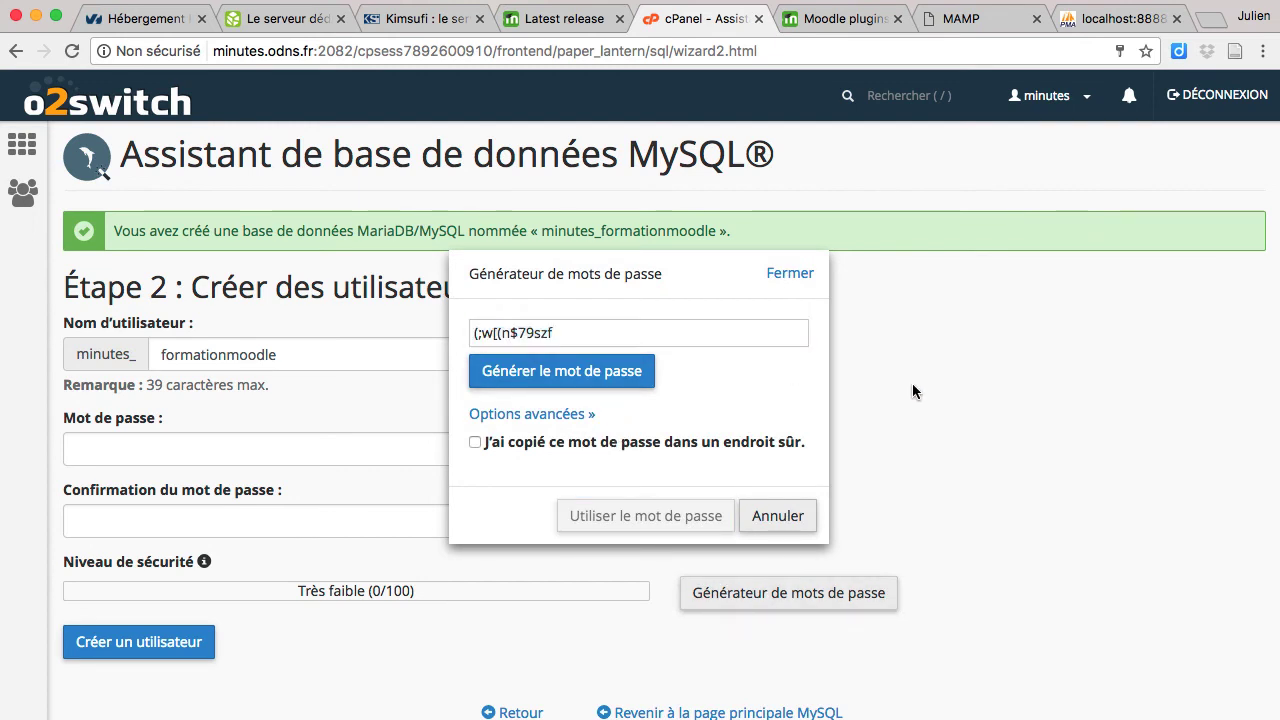
{"action": "left_click", "coordinate": [790, 274]}
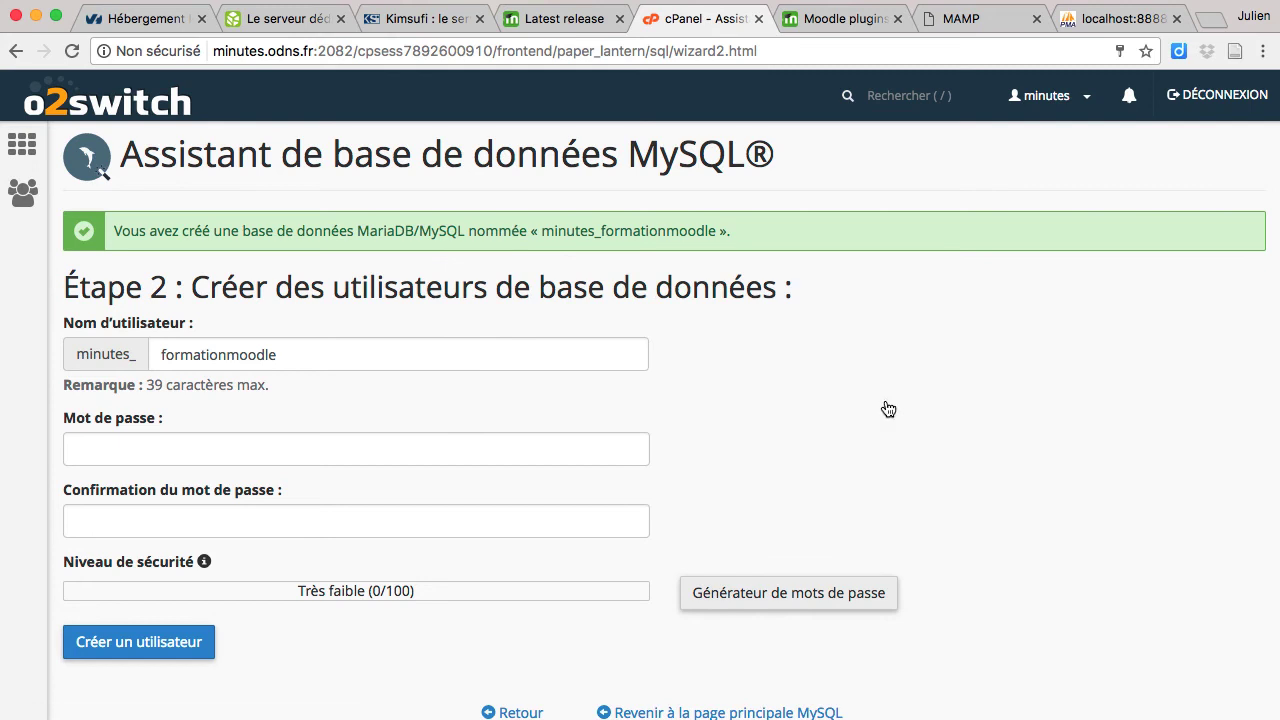
{"action": "key", "text": "super+Tab"}
{"action": "key", "text": "Right"}
{"action": "key", "text": "Return"}
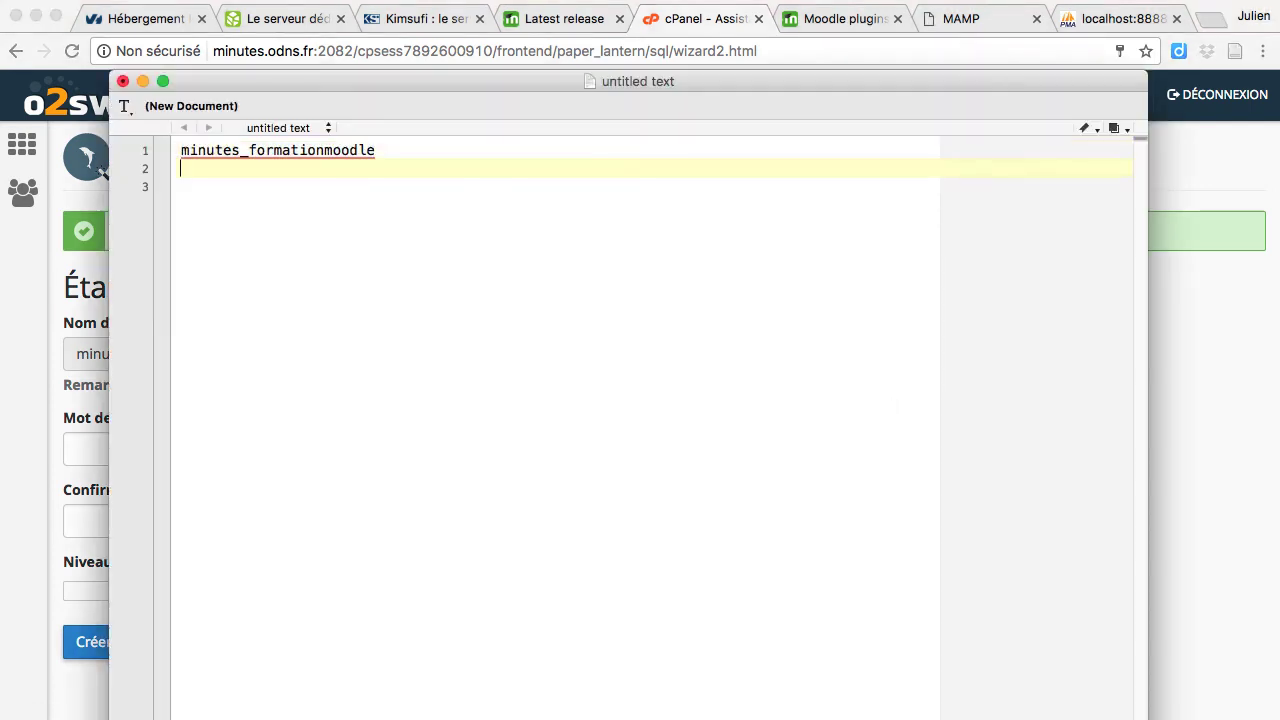
{"action": "key", "text": "super+v"}
Step: Paste the generated password into both password fields and create the user
{"action": "key", "text": "super+Tab"}
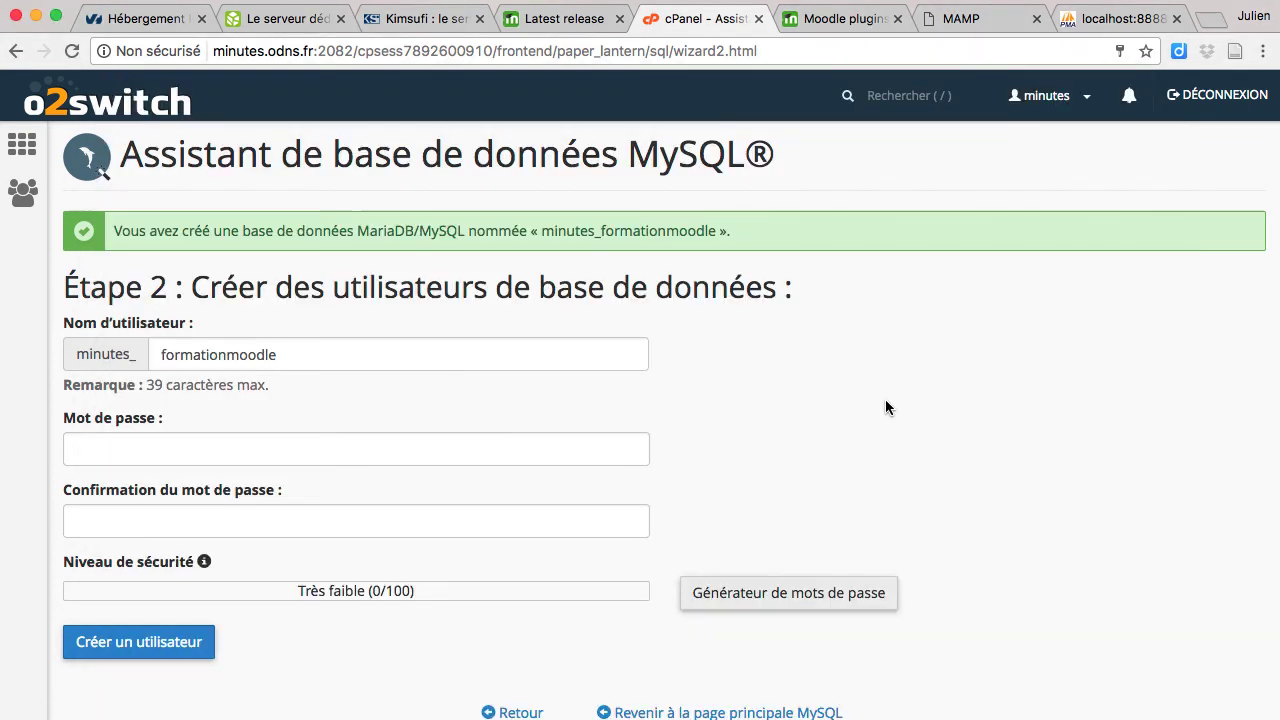
{"action": "left_click", "coordinate": [316, 459]}
{"action": "key", "text": "super+v"}
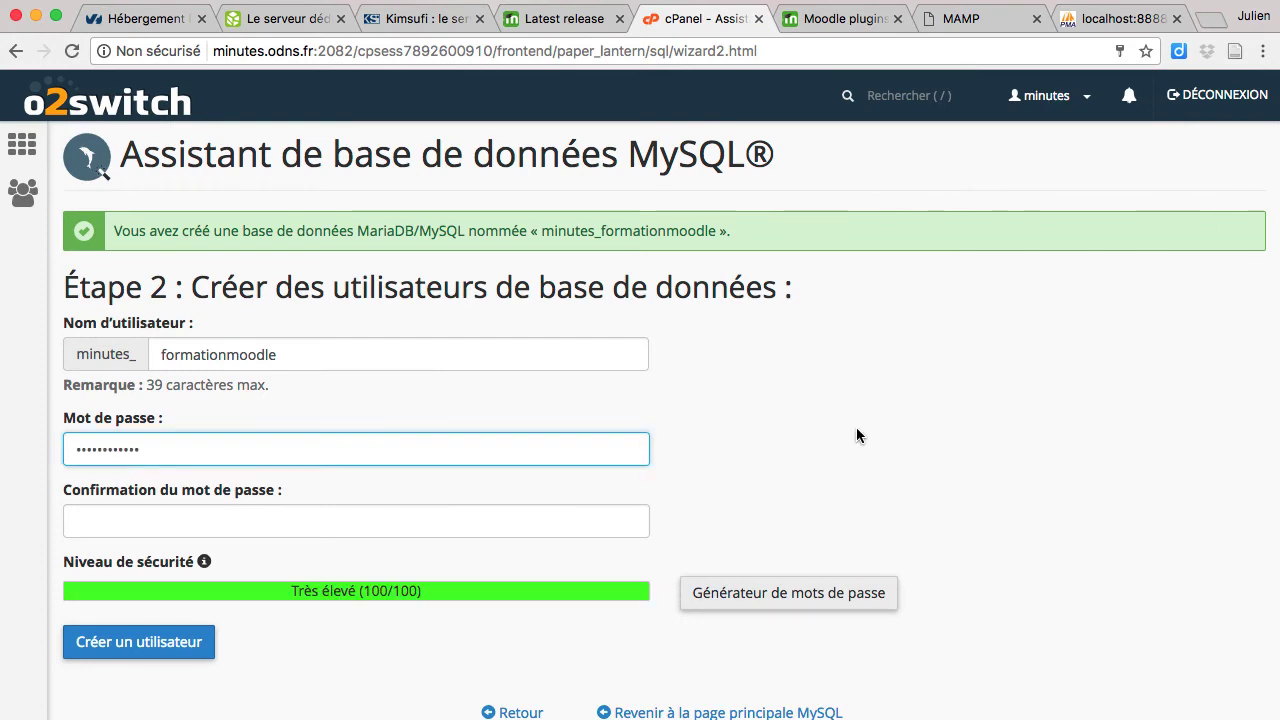
{"action": "left_click", "coordinate": [472, 538]}
{"action": "key", "text": "super+v"}
{"action": "scroll", "coordinate": [470, 530], "scroll_direction": "down", "scroll_amount": 3}
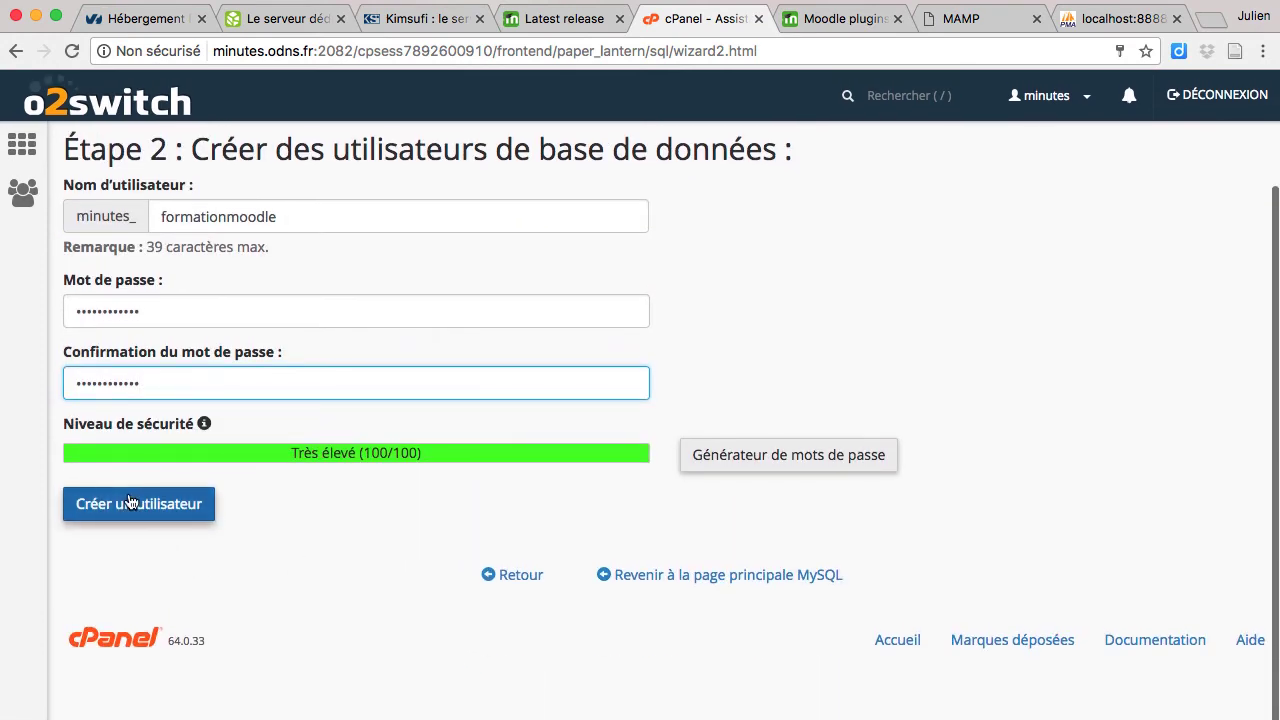
{"action": "left_click", "coordinate": [130, 502]}
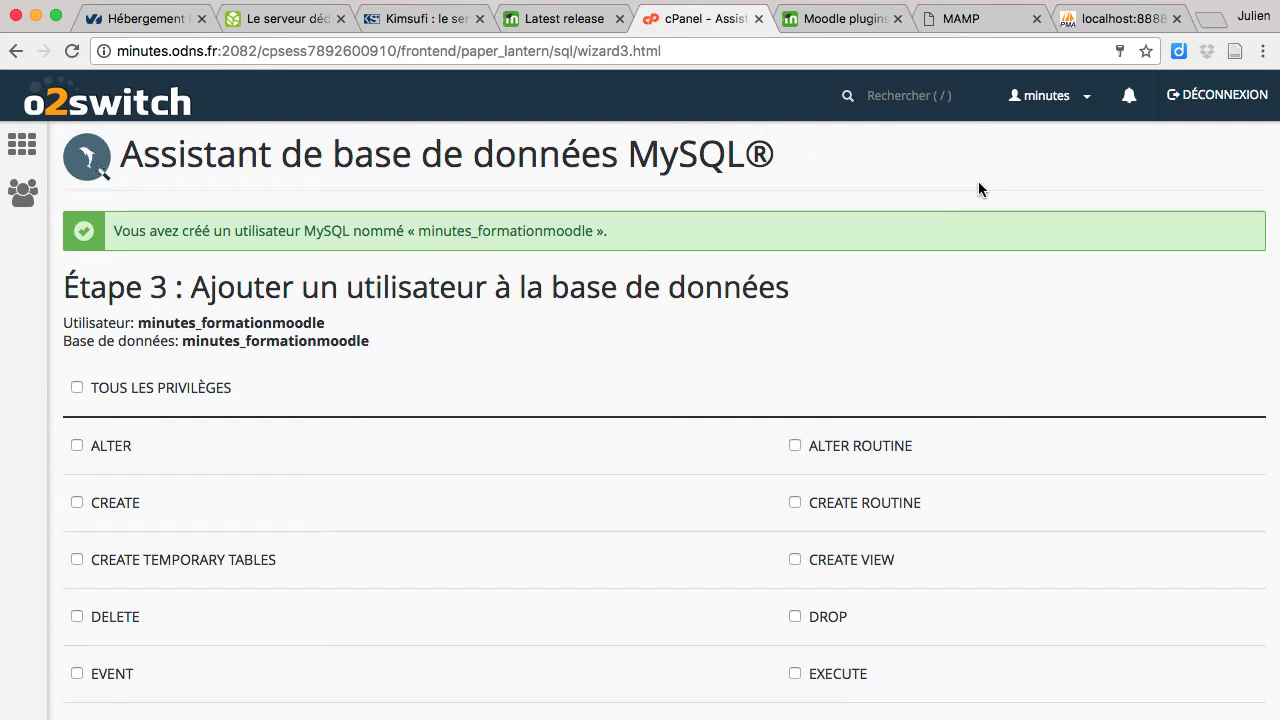
Step: Grant the minutes_formationmoodle user all privileges on the minutes_formationmoodle database and complete the wizard
{"action": "left_click", "coordinate": [77, 388]}
{"action": "scroll", "coordinate": [272, 347], "scroll_direction": "down", "scroll_amount": 3}
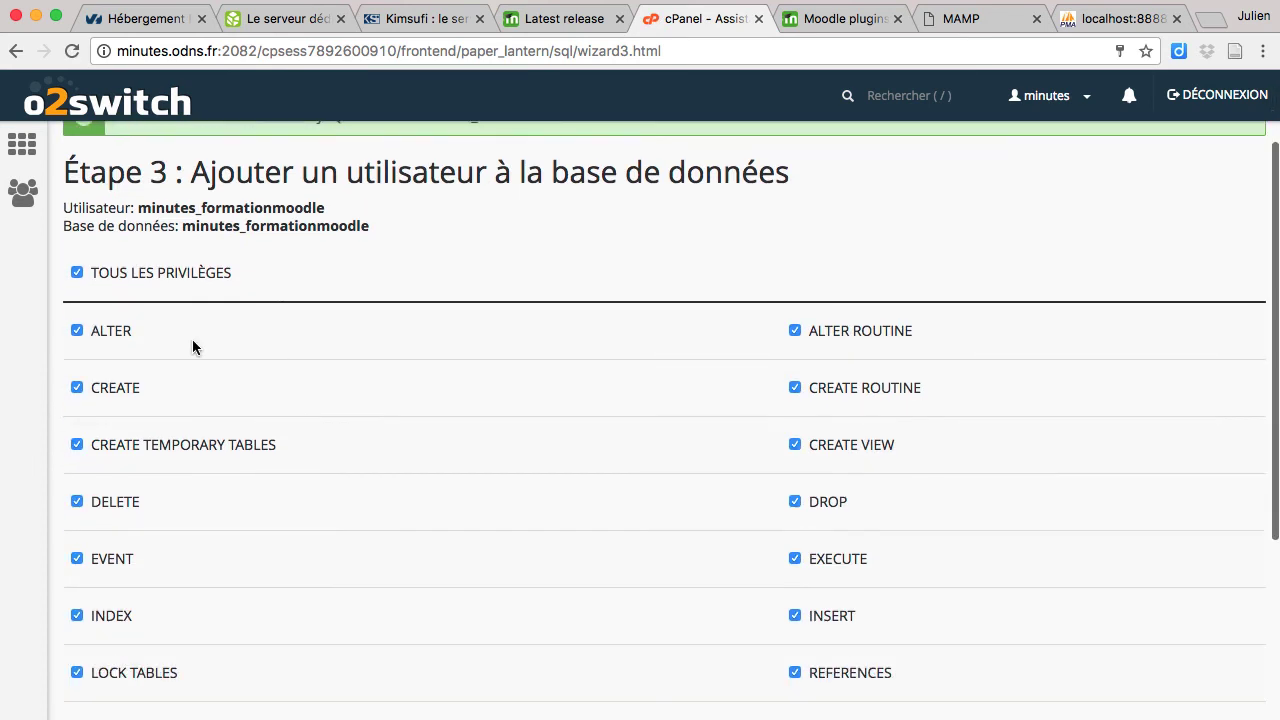
{"action": "scroll", "coordinate": [241, 325], "scroll_direction": "up", "scroll_amount": 3}
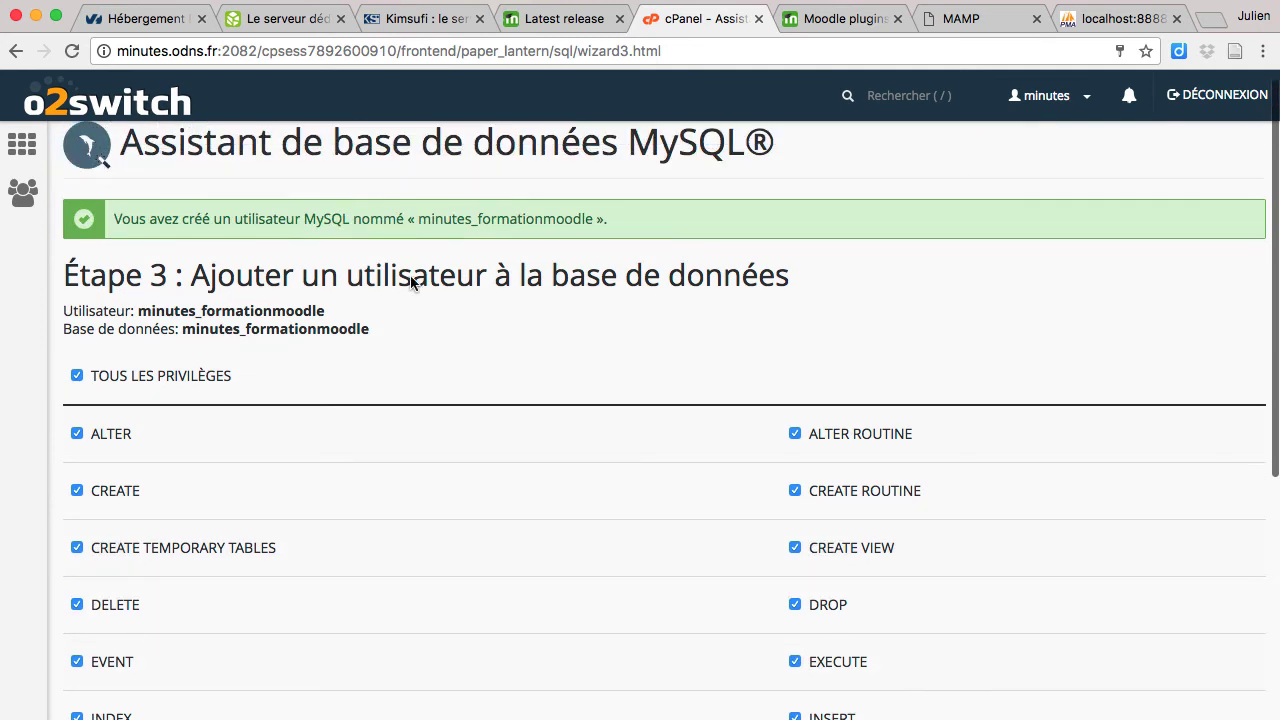
{"action": "scroll", "coordinate": [457, 343], "scroll_direction": "down", "scroll_amount": 6}
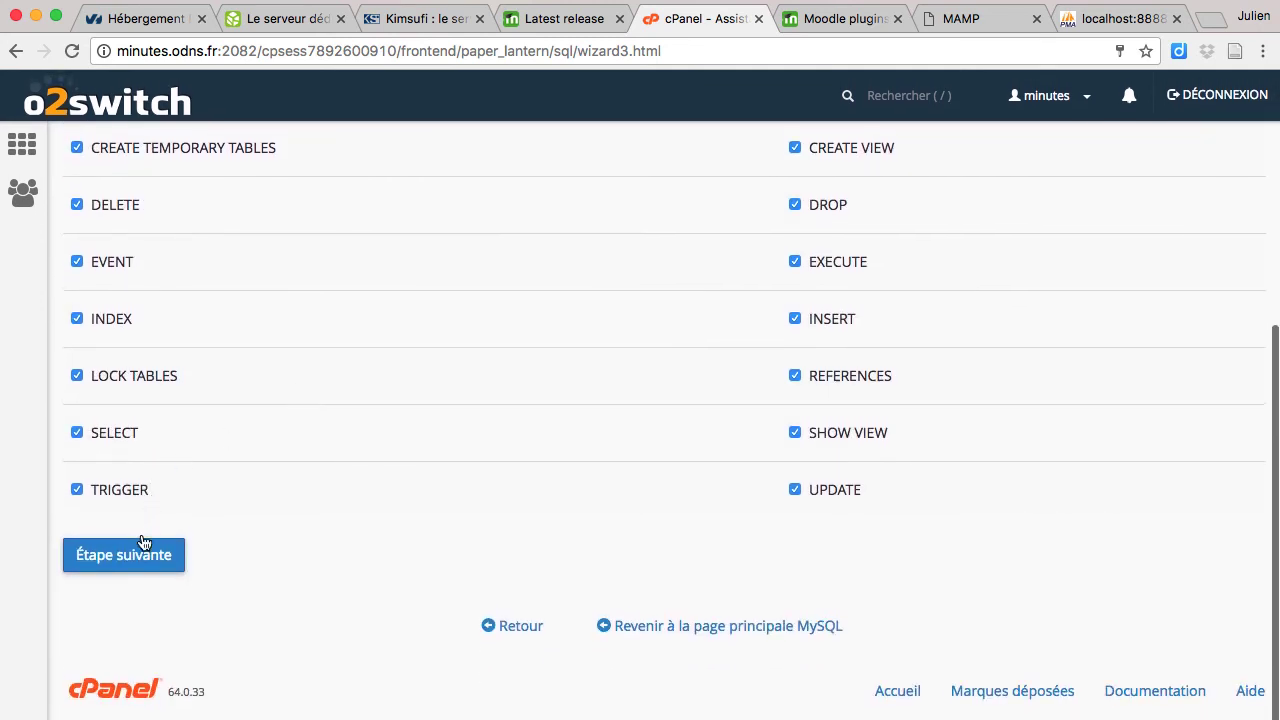
{"action": "left_click", "coordinate": [134, 556]}
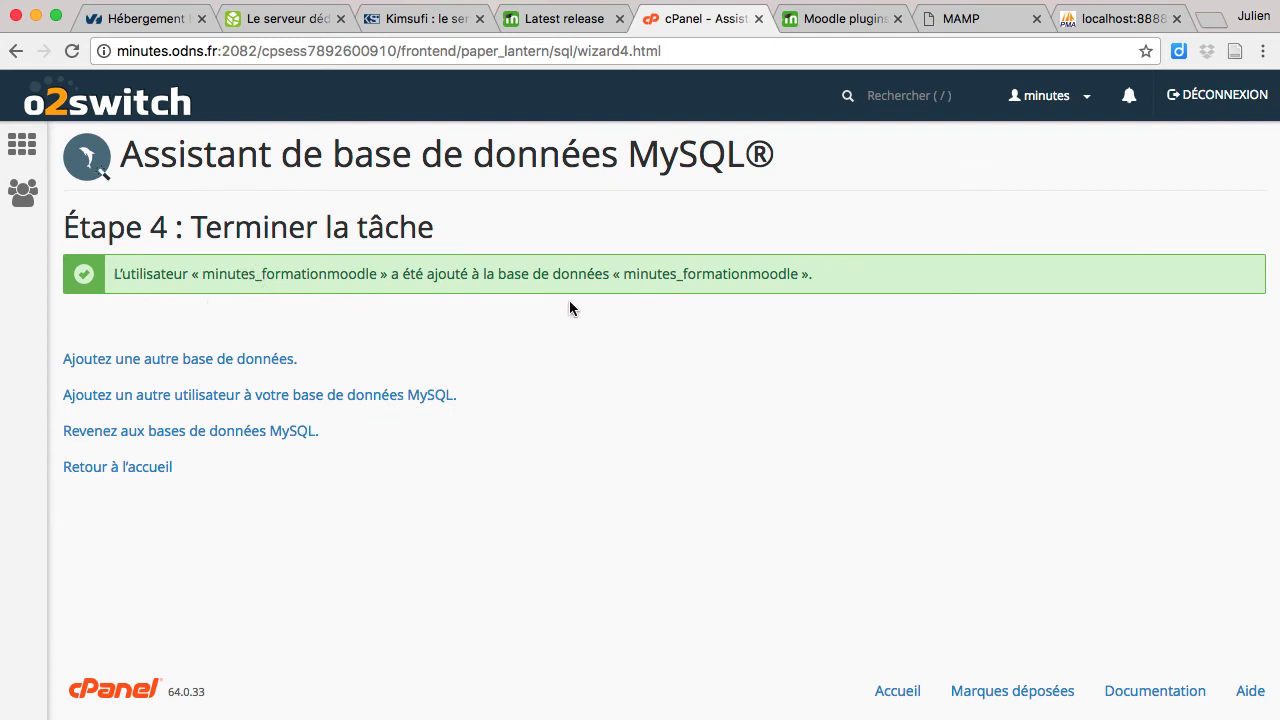
{"action": "scroll", "coordinate": [634, 341], "scroll_direction": "down", "scroll_amount": 1}
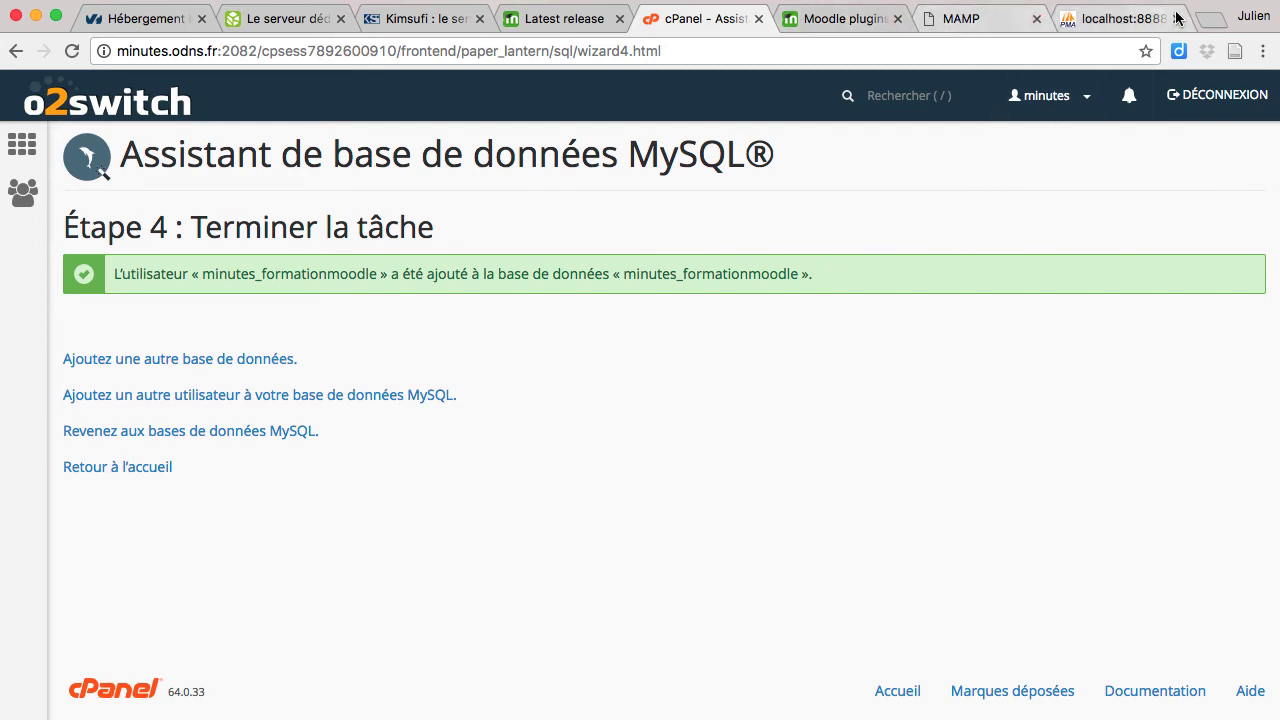
Step: Load 2minuteslearning.fr/formationmoodle/install.php in a new tab
{"action": "left_click", "coordinate": [1212, 19]}
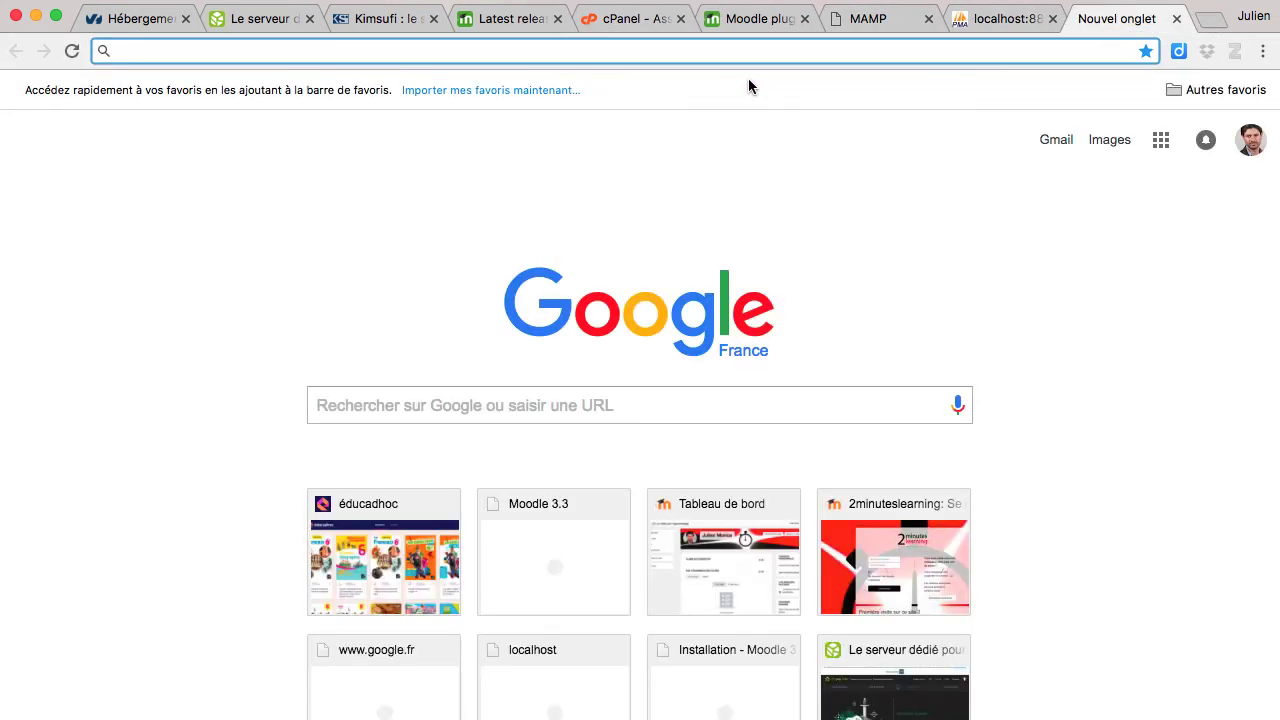
{"action": "type", "text": "2m"}
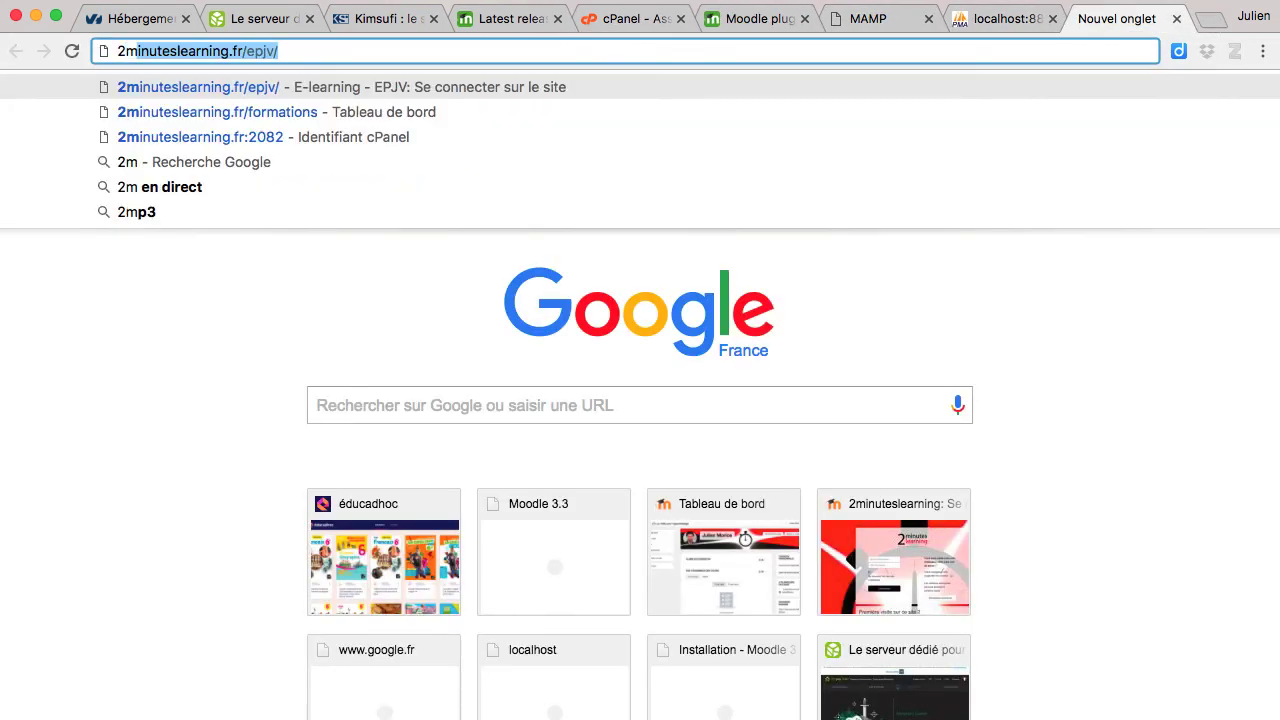
{"action": "key", "text": "Right"}
{"action": "key", "text": "BackSpace"}
{"action": "key", "text": "BackSpace"}
{"action": "key", "text": "BackSpace"}
{"action": "key", "text": "BackSpace"}
{"action": "key", "text": "BackSpace"}
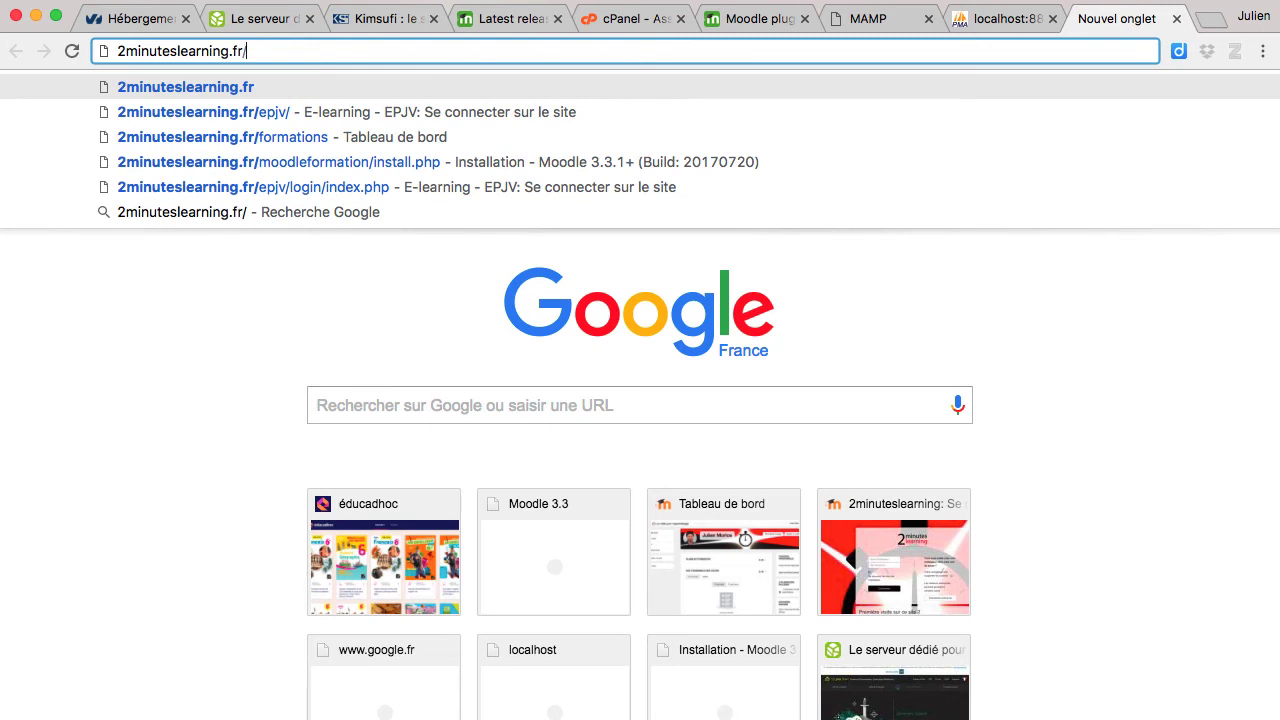
{"action": "type", "text": "fo"}
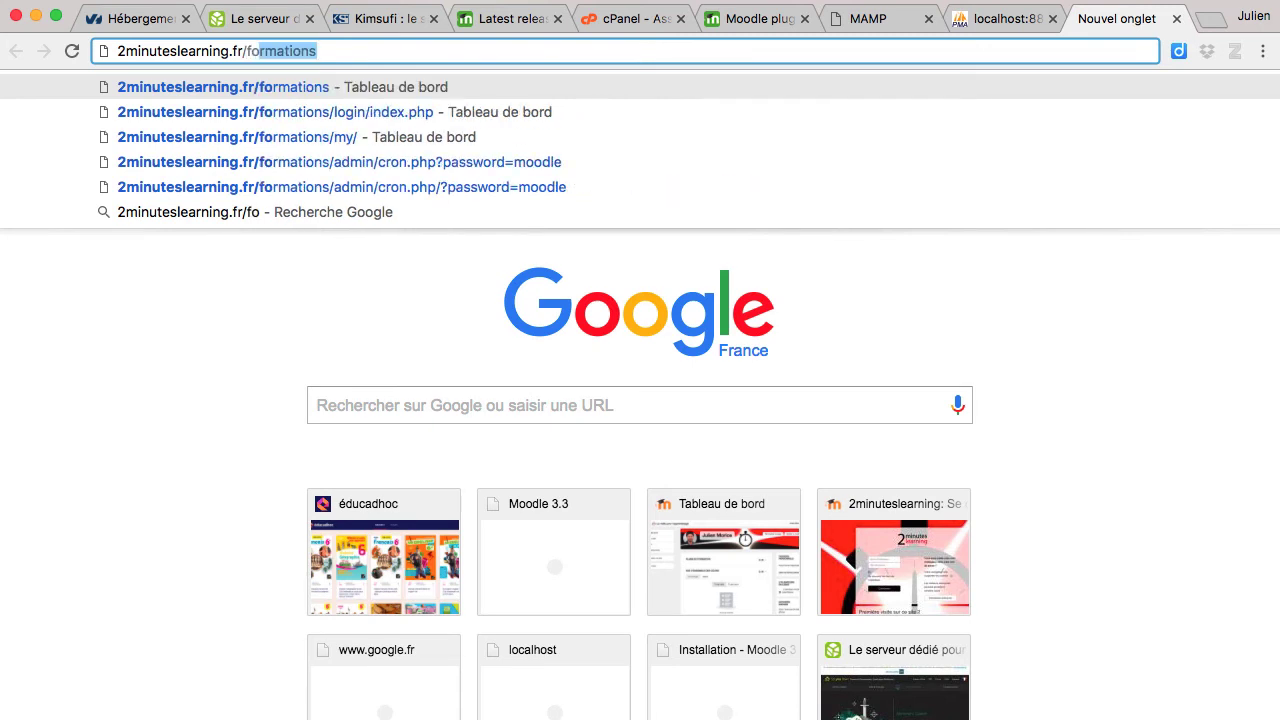
{"action": "type", "text": "rmationm"}
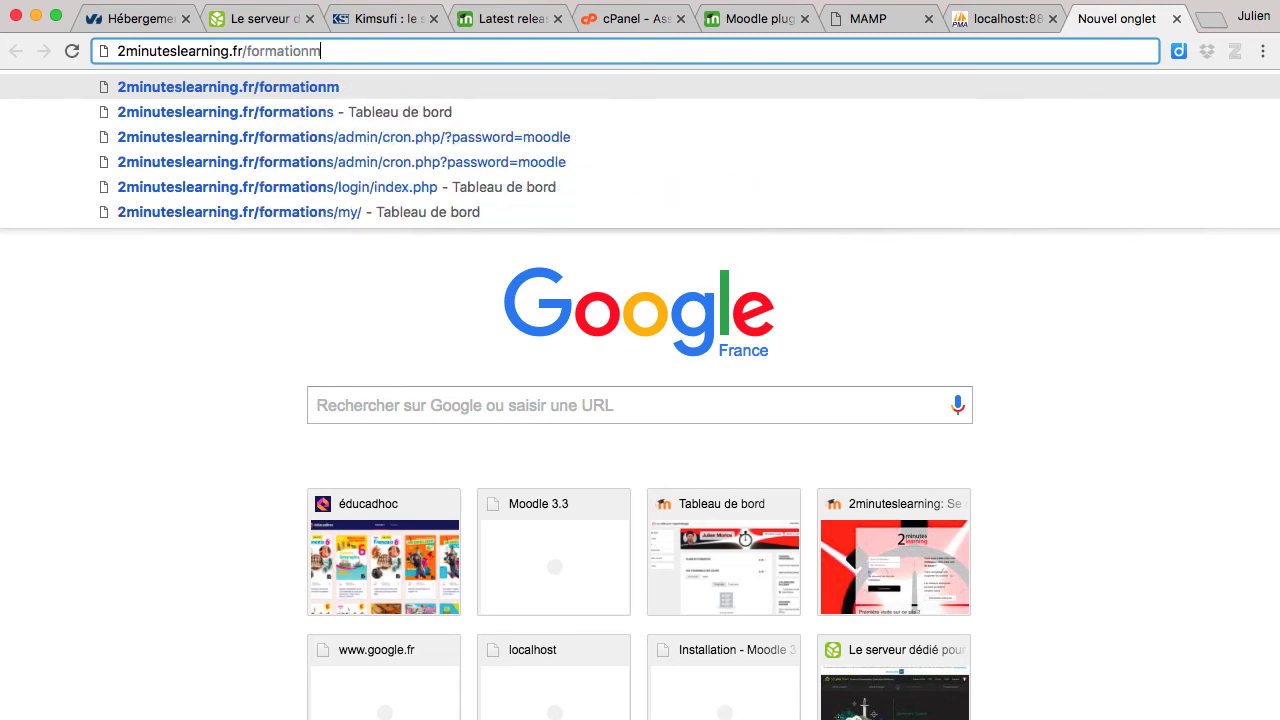
{"action": "type", "text": "oodle/install.php"}
{"action": "key", "text": "Return"}
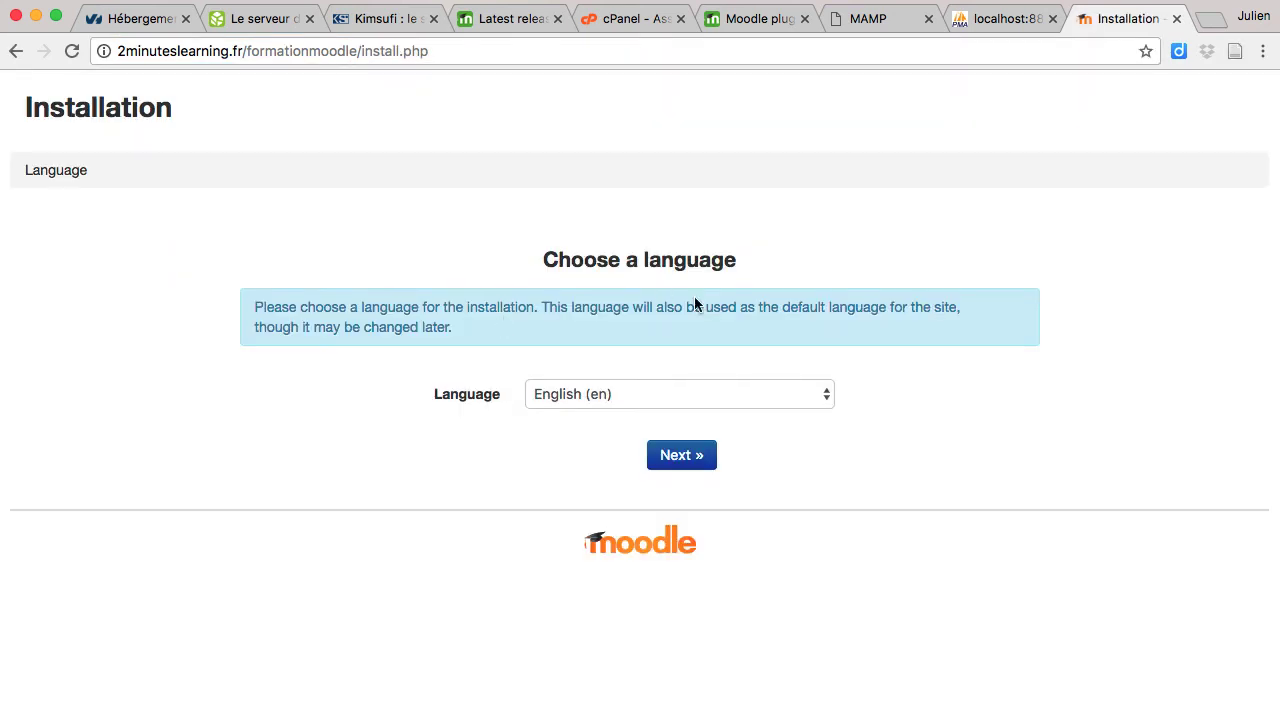
Step: Choose Français (fr) as the installation language and continue
{"action": "left_click", "coordinate": [723, 388]}
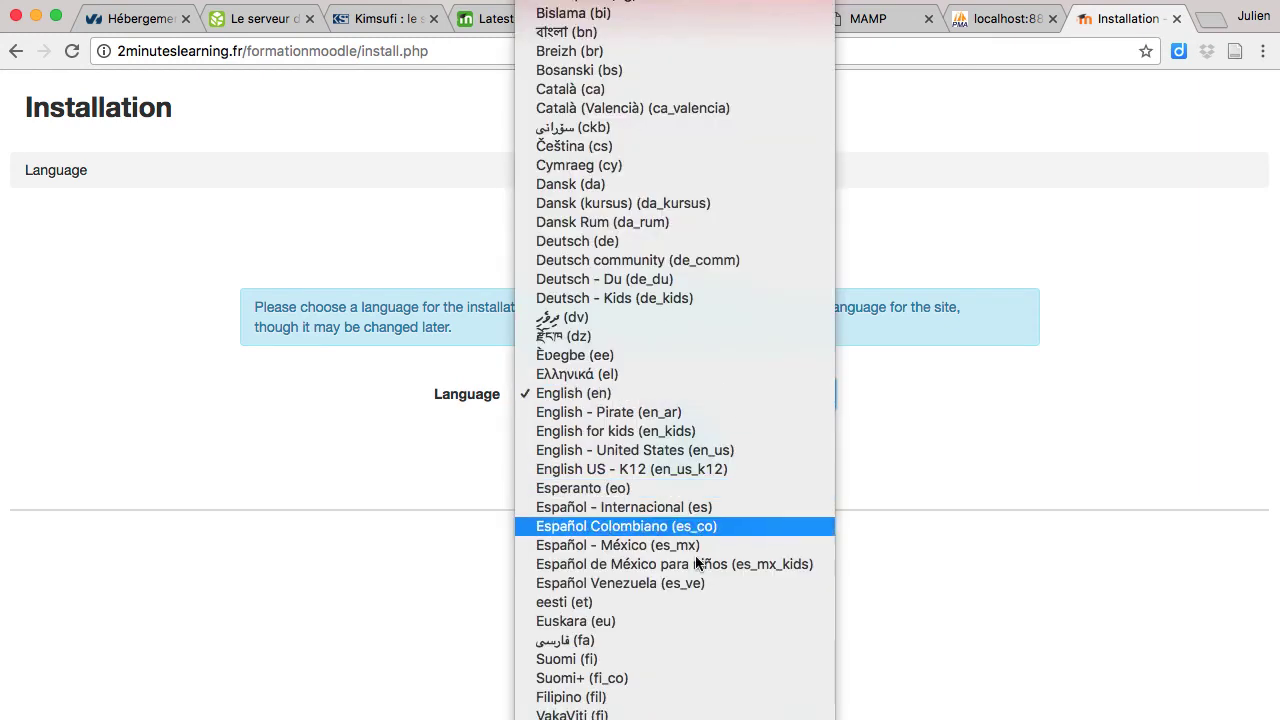
{"action": "scroll", "coordinate": [691, 573], "scroll_direction": "down", "scroll_amount": 10}
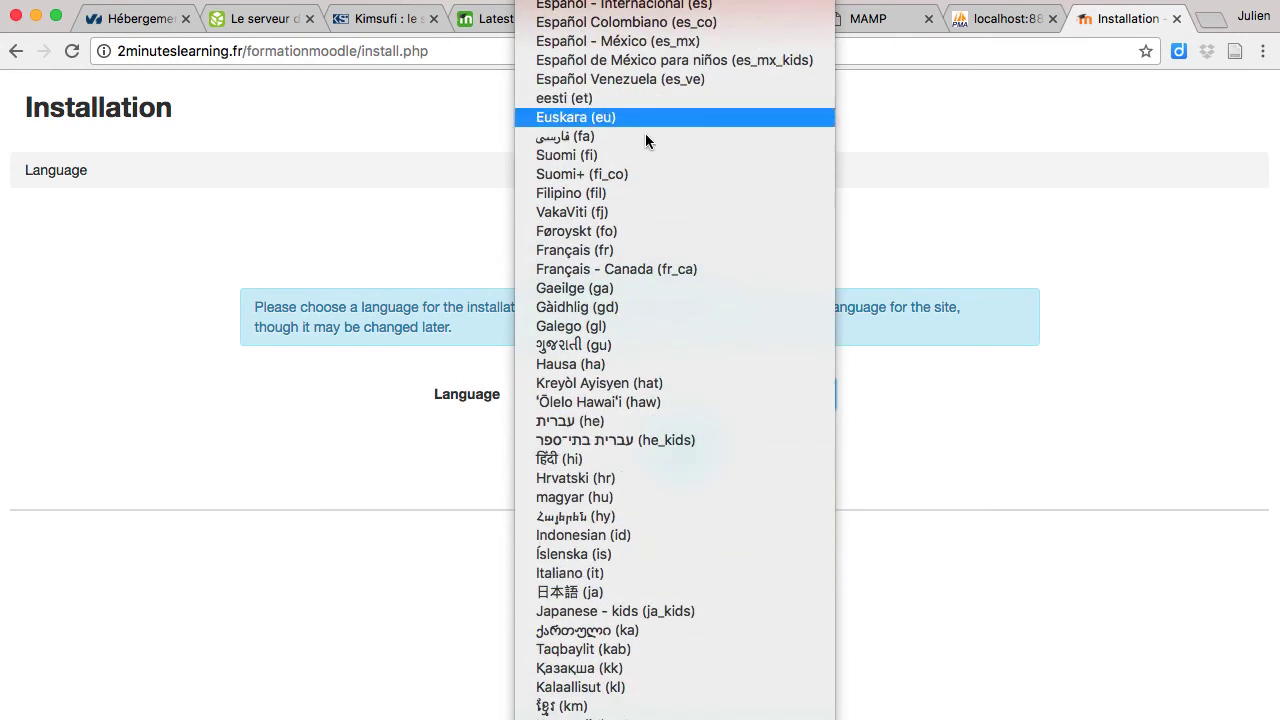
{"action": "left_click", "coordinate": [636, 250]}
{"action": "left_click", "coordinate": [701, 455]}
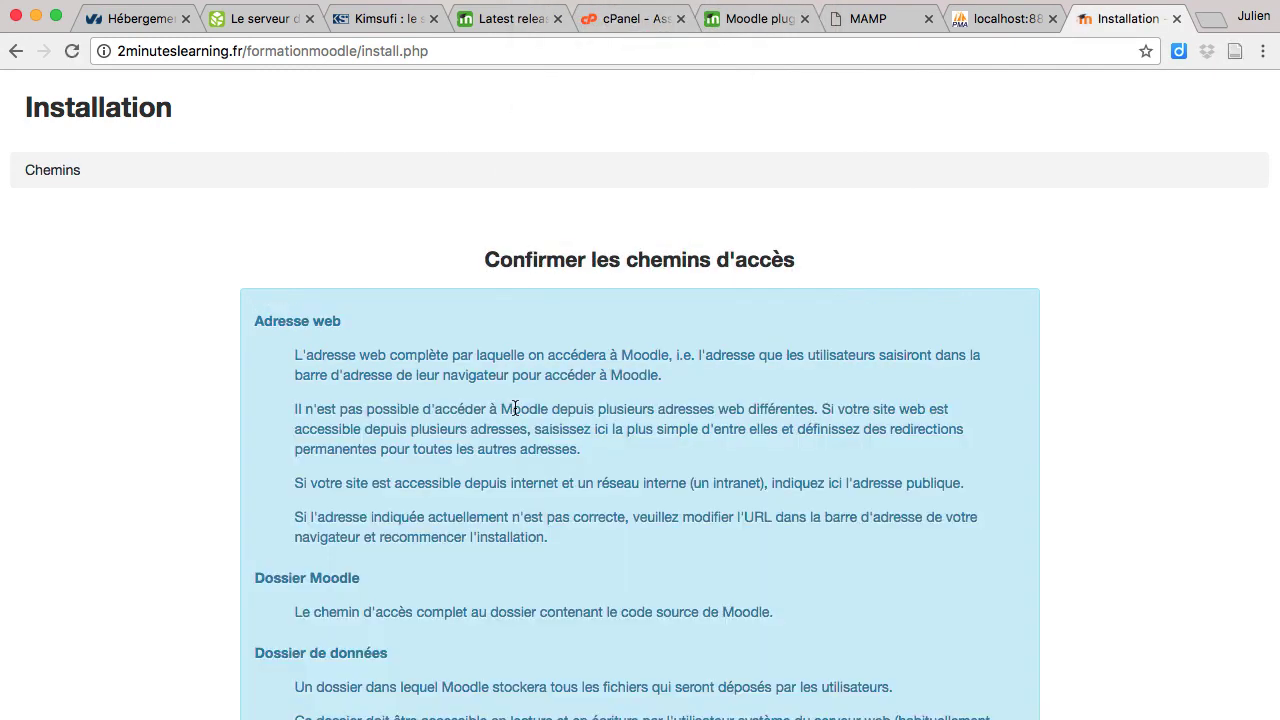
Step: Set the data folder to /home/minutes/minutes_formationmoodle using the name copied from the notes, then continue
{"action": "scroll", "coordinate": [514, 408], "scroll_direction": "down", "scroll_amount": 5}
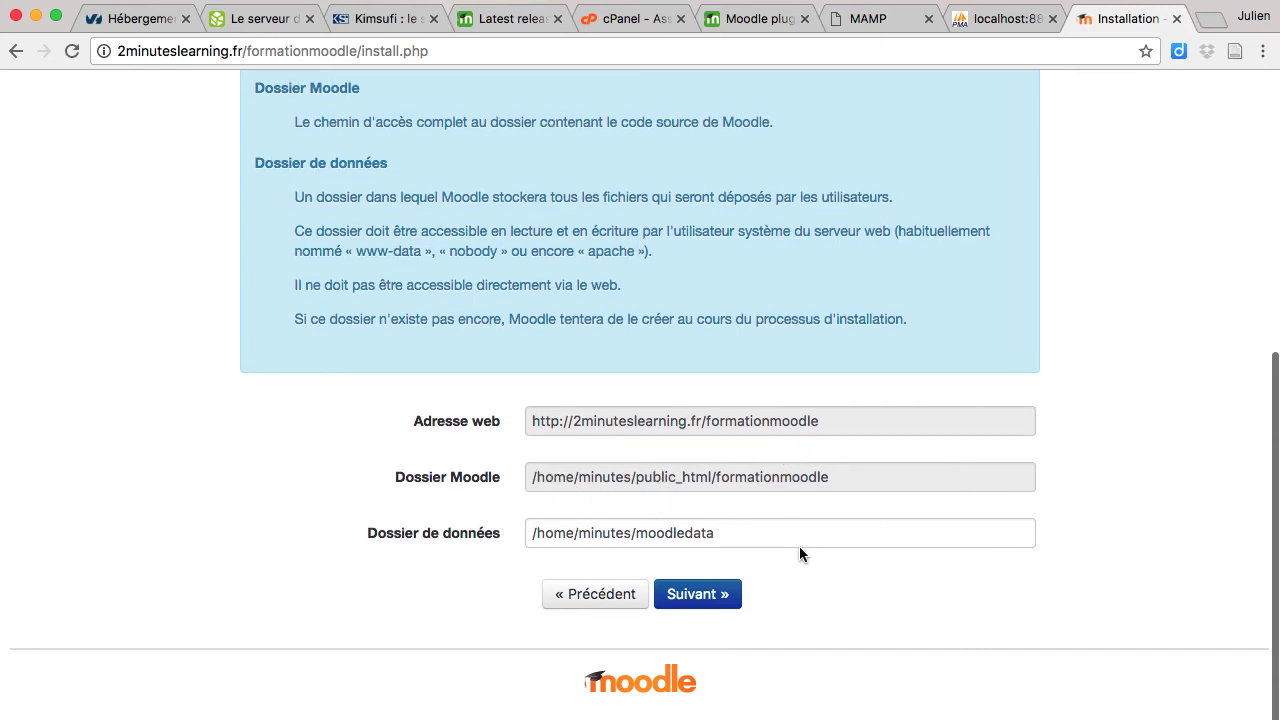
{"action": "left_click", "coordinate": [727, 536]}
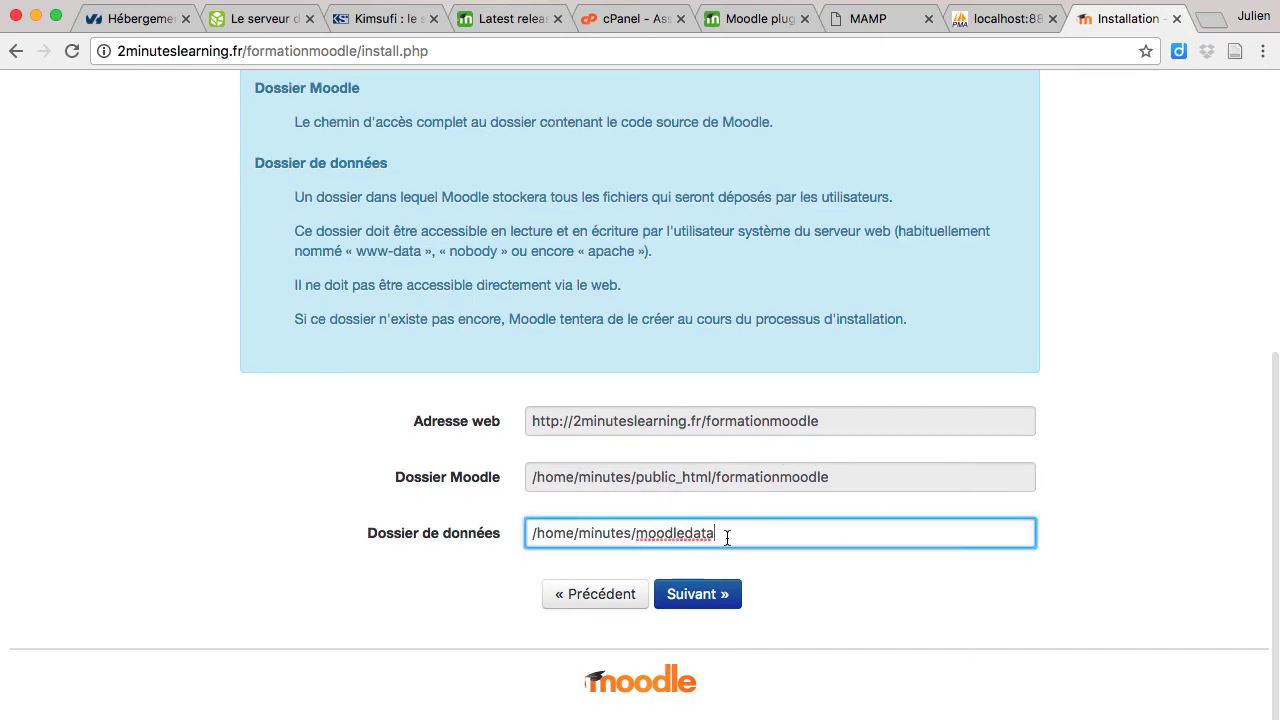
{"action": "key", "text": "shift+Left"}
{"action": "key", "text": "shift+Left"}
{"action": "key", "text": "shift+Left"}
{"action": "key", "text": "shift+Left"}
{"action": "key", "text": "shift+Left"}
{"action": "key", "text": "shift+Left"}
{"action": "key", "text": "shift+Left"}
{"action": "key", "text": "shift+Left"}
{"action": "key", "text": "shift+Left"}
{"action": "key", "text": "shift+Left"}
{"action": "key", "text": "shift+Left"}
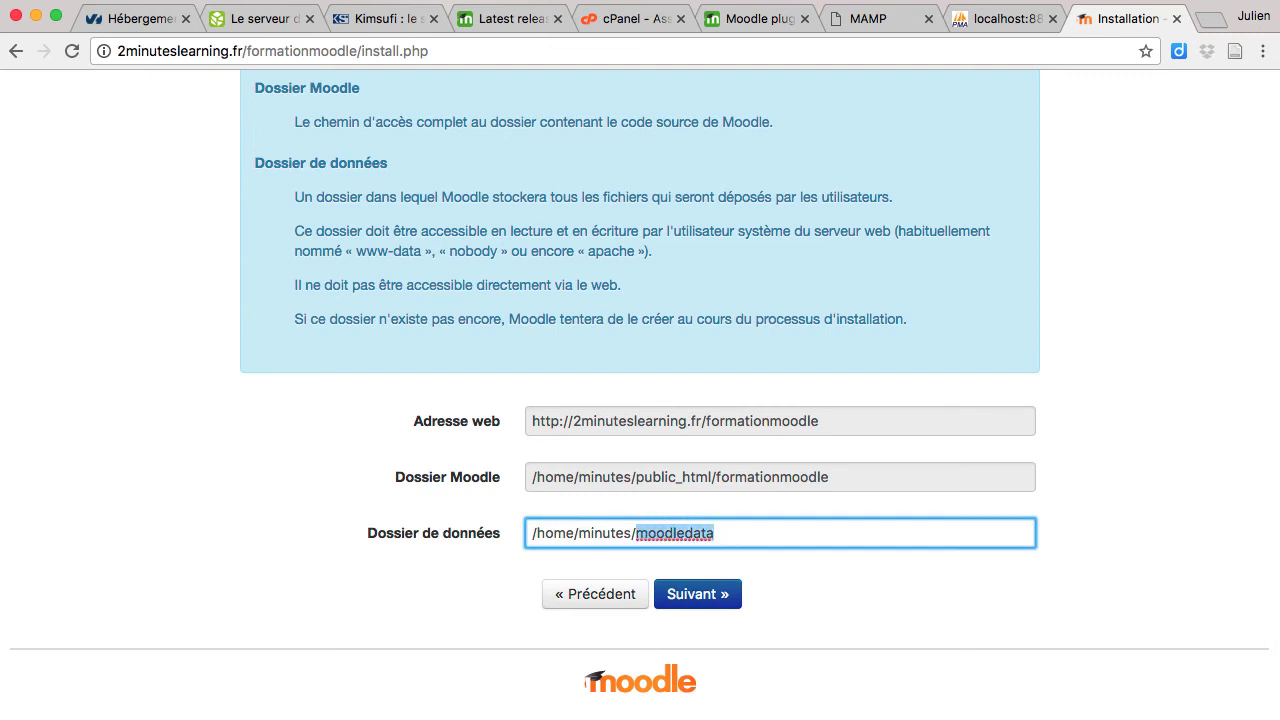
{"action": "key", "text": "shift+Right"}
{"action": "key", "text": "super+Tab"}
{"action": "key", "text": "Up"}
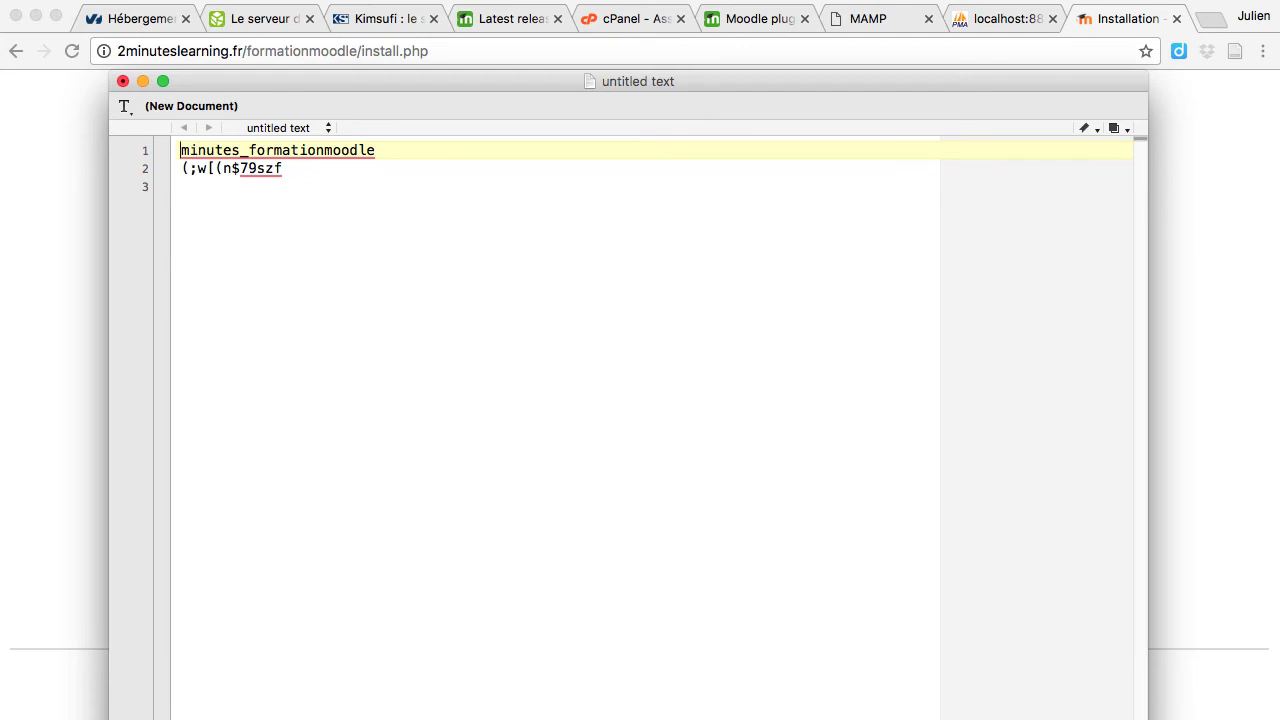
{"action": "key", "text": "shift+super+Right"}
{"action": "key", "text": "super+c"}
{"action": "key", "text": "super+Tab"}
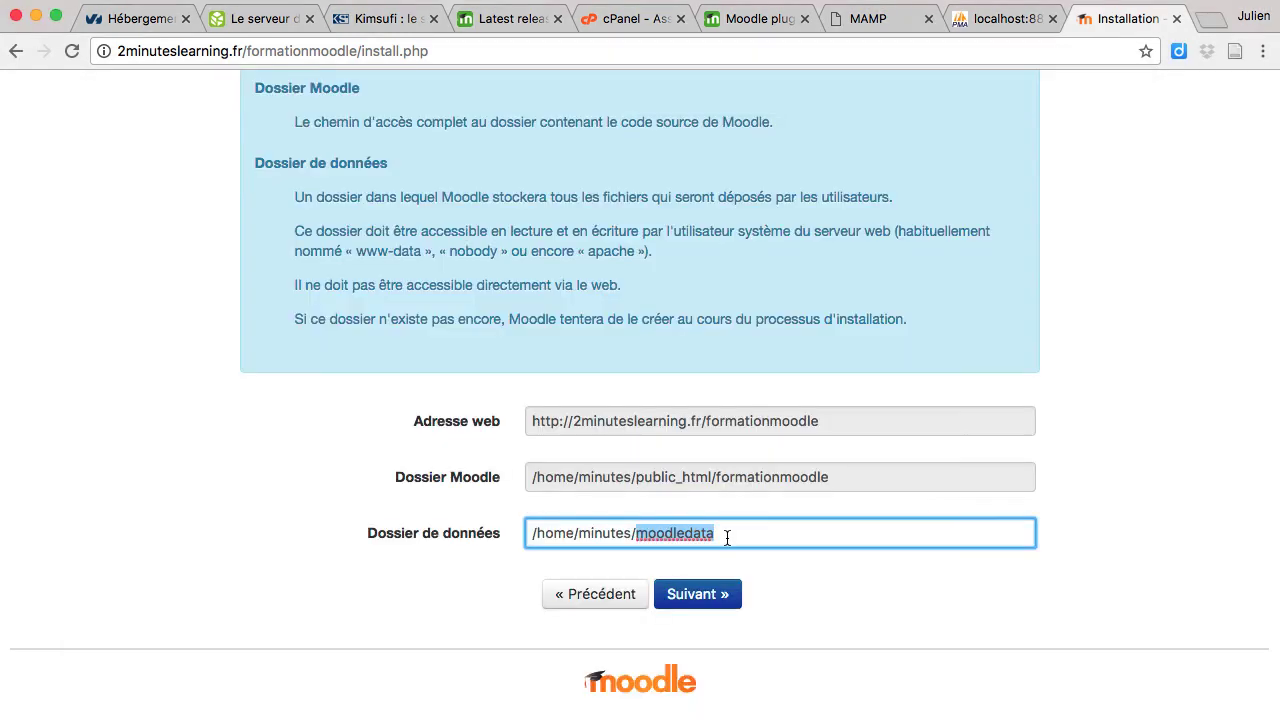
{"action": "key", "text": "super+v"}
{"action": "left_click", "coordinate": [718, 593]}
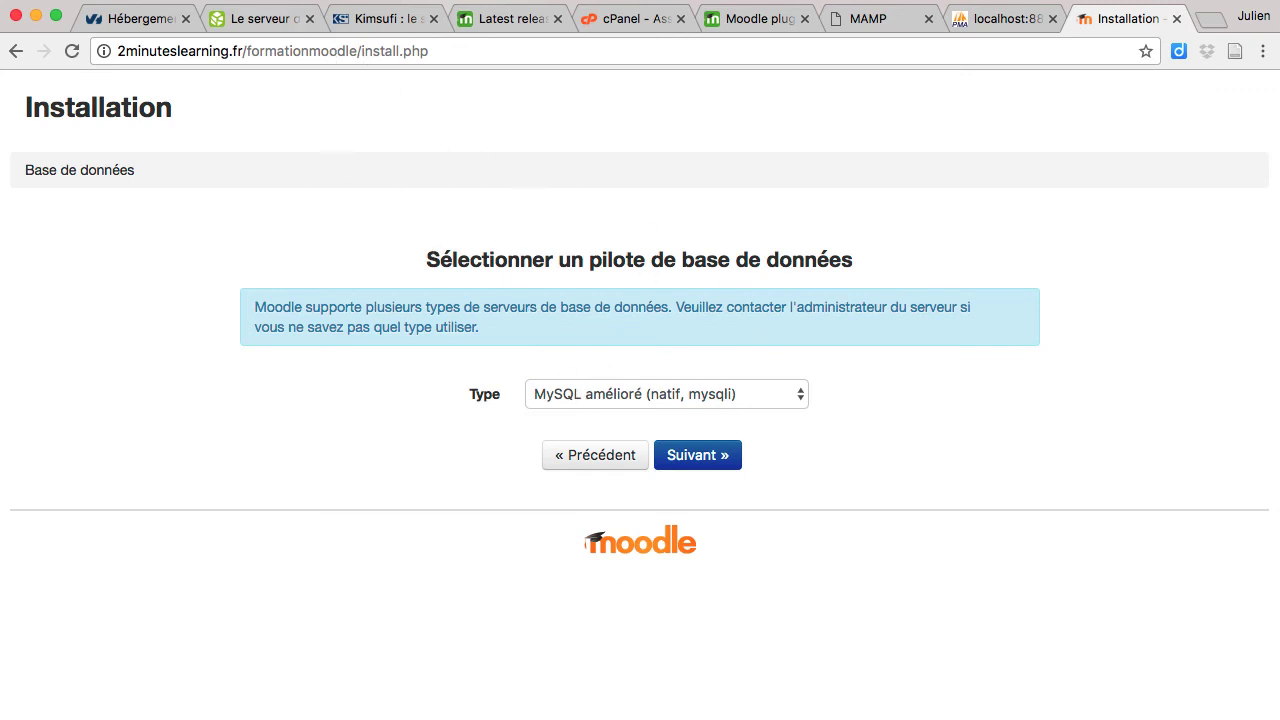
Step: Open phpMyAdmin from the cPanel home to confirm the MariaDB 10.0.31 server, then return to the installer
{"action": "left_click", "coordinate": [602, 26]}
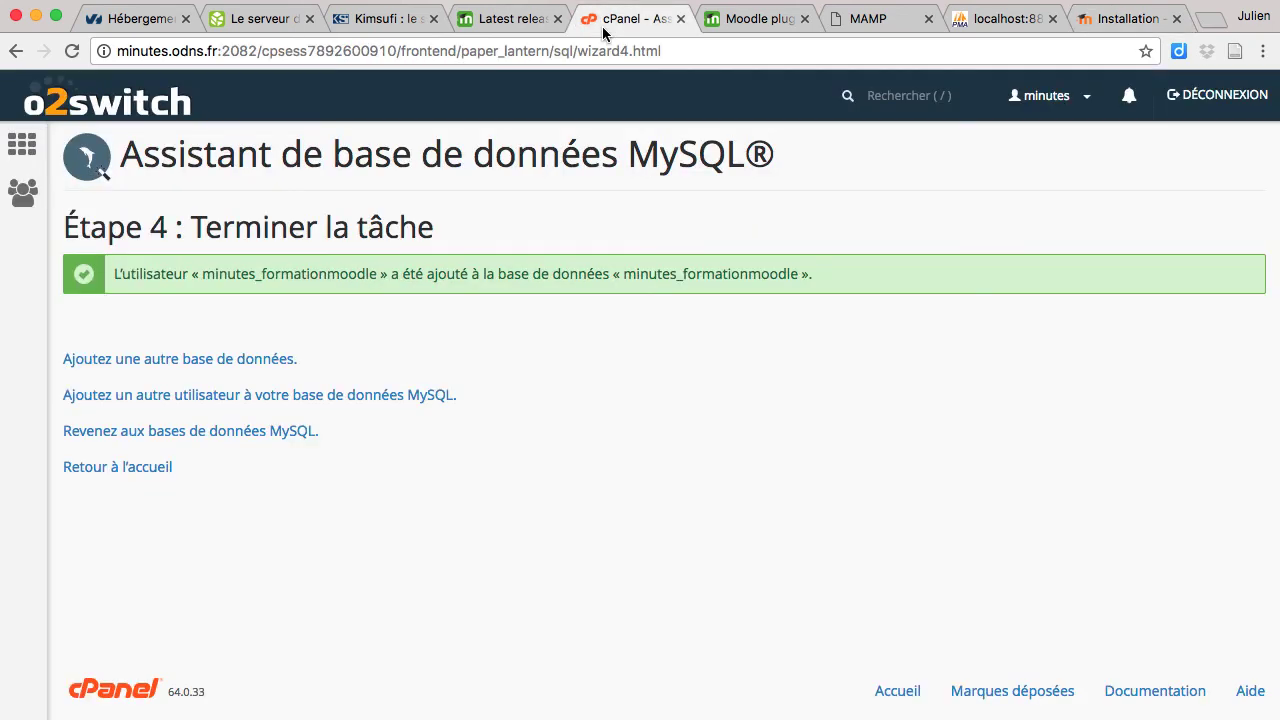
{"action": "left_click", "coordinate": [130, 166]}
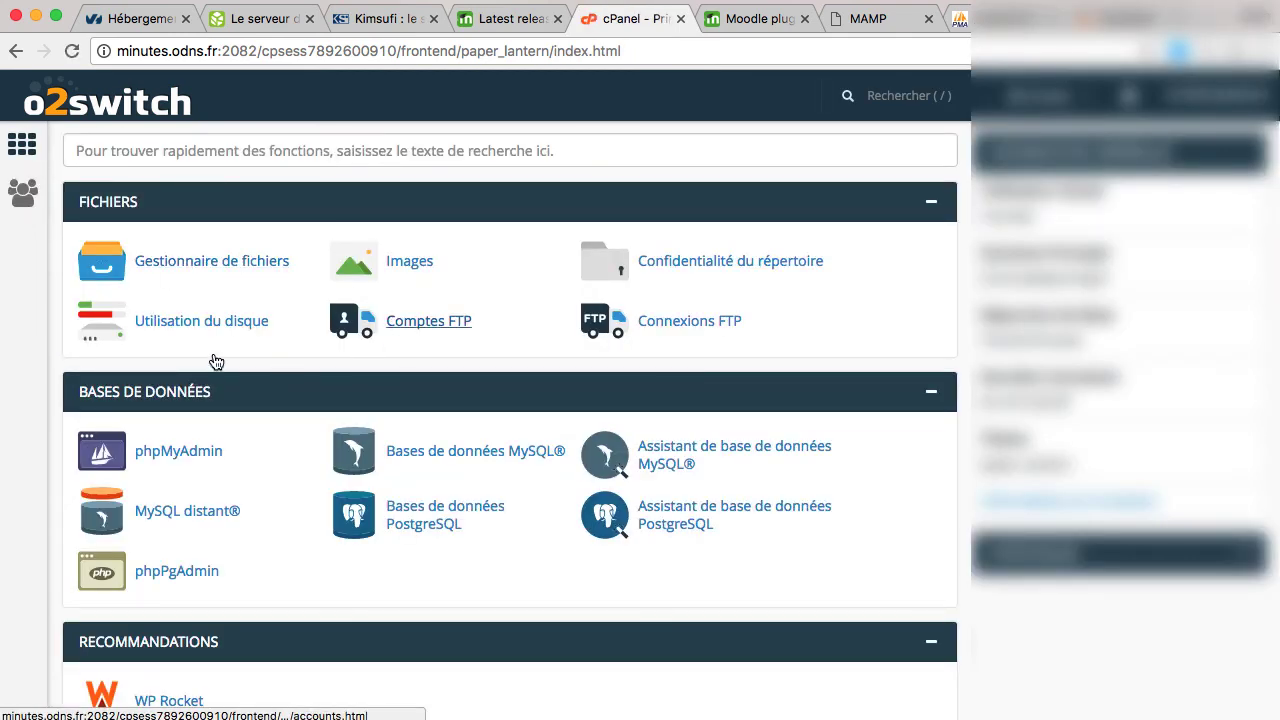
{"action": "left_click", "coordinate": [177, 450]}
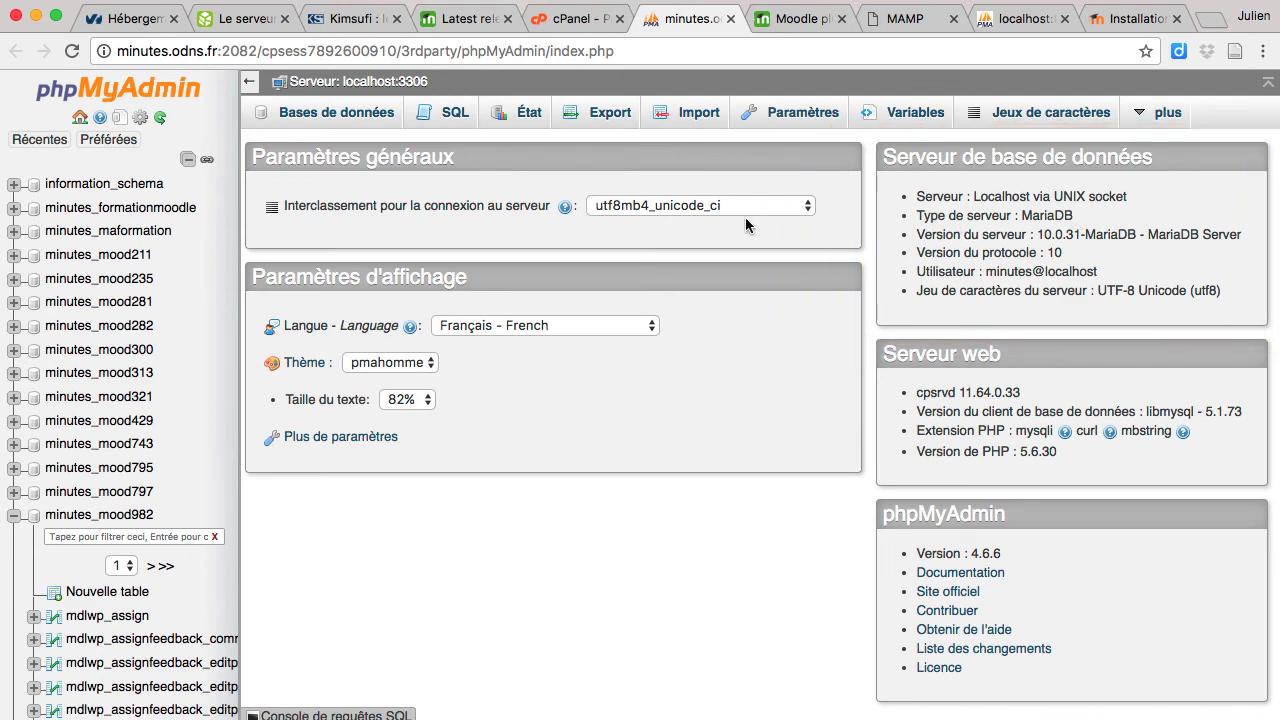
{"action": "left_click", "coordinate": [1110, 18]}
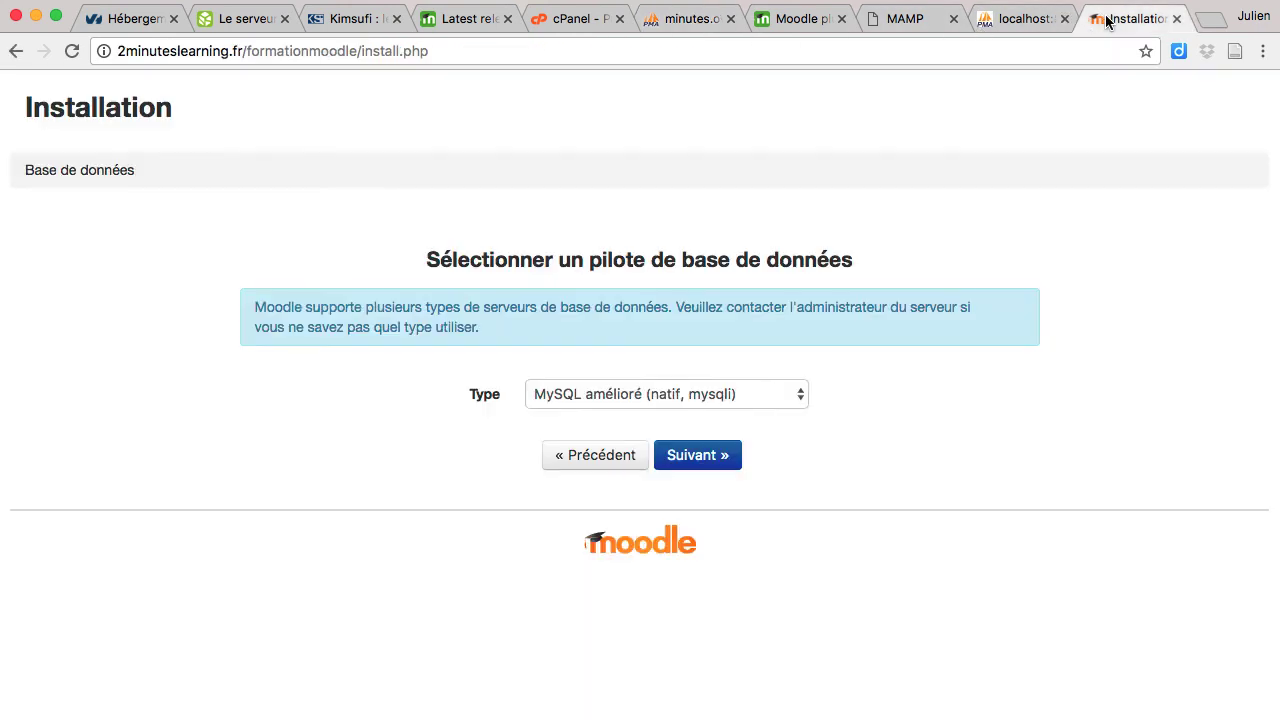
Step: Choose MariaDB as the database driver and continue
{"action": "left_click", "coordinate": [529, 388]}
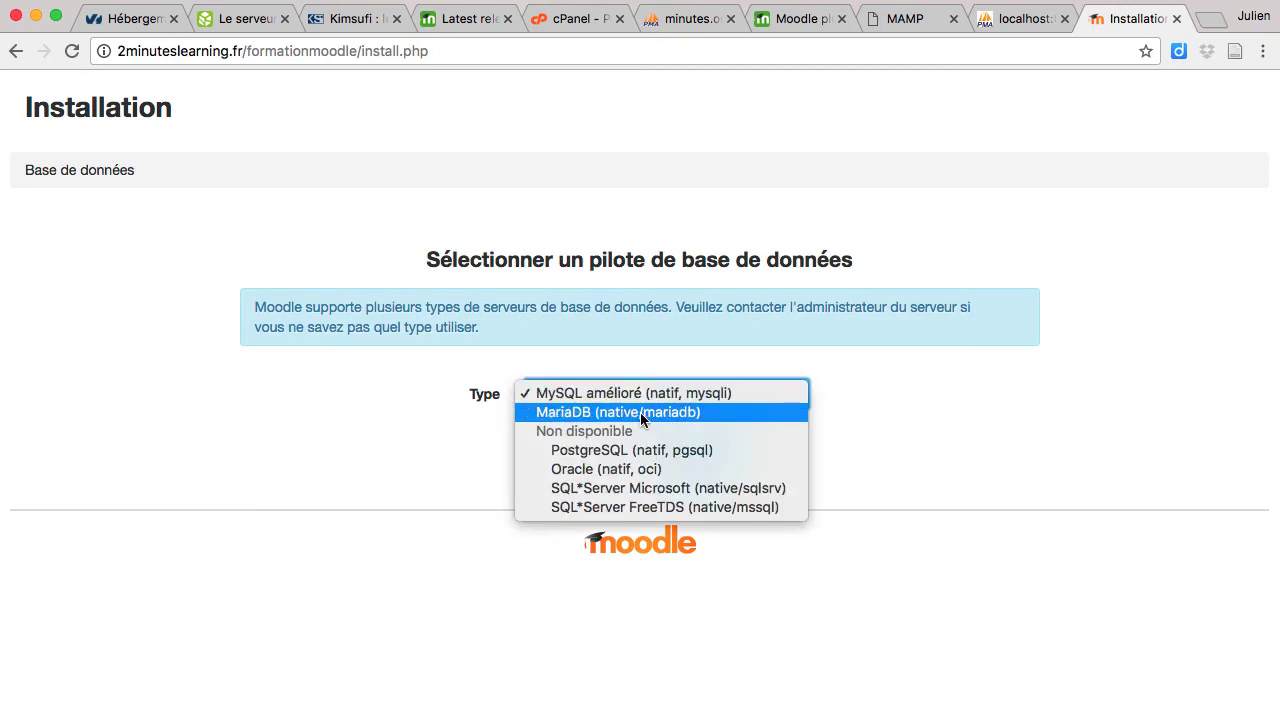
{"action": "left_click", "coordinate": [640, 412]}
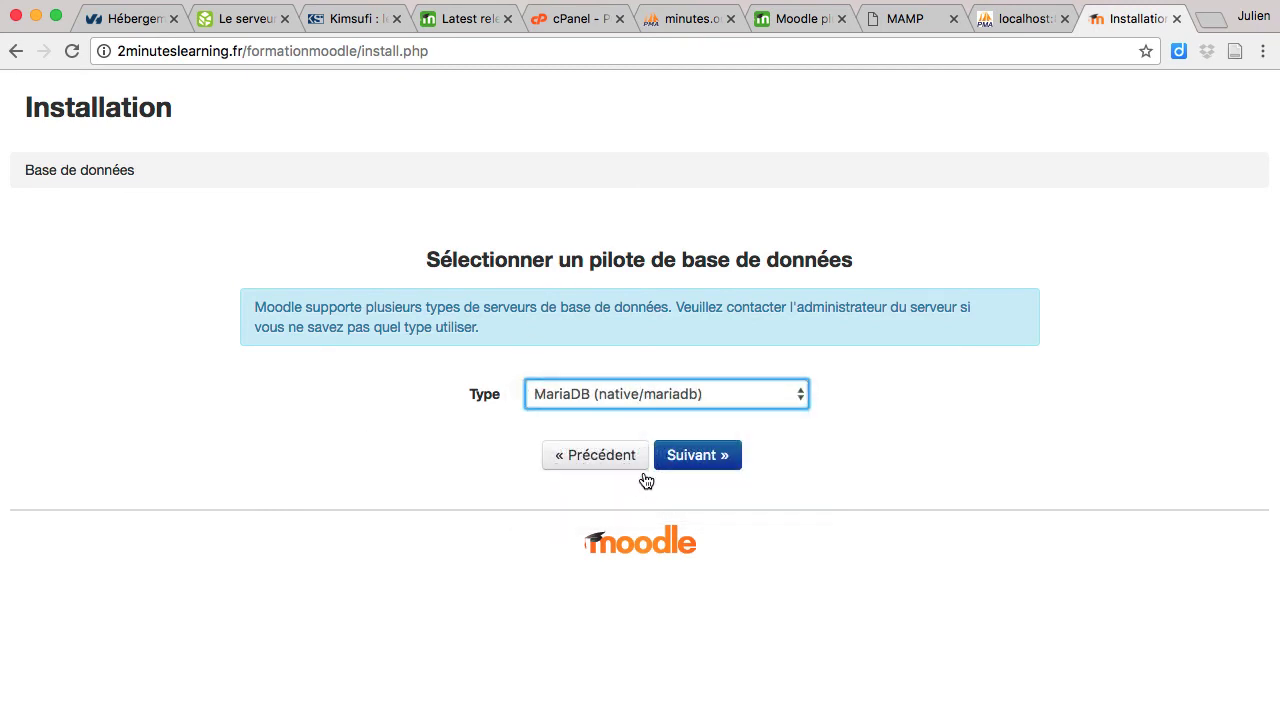
{"action": "left_click", "coordinate": [697, 456]}
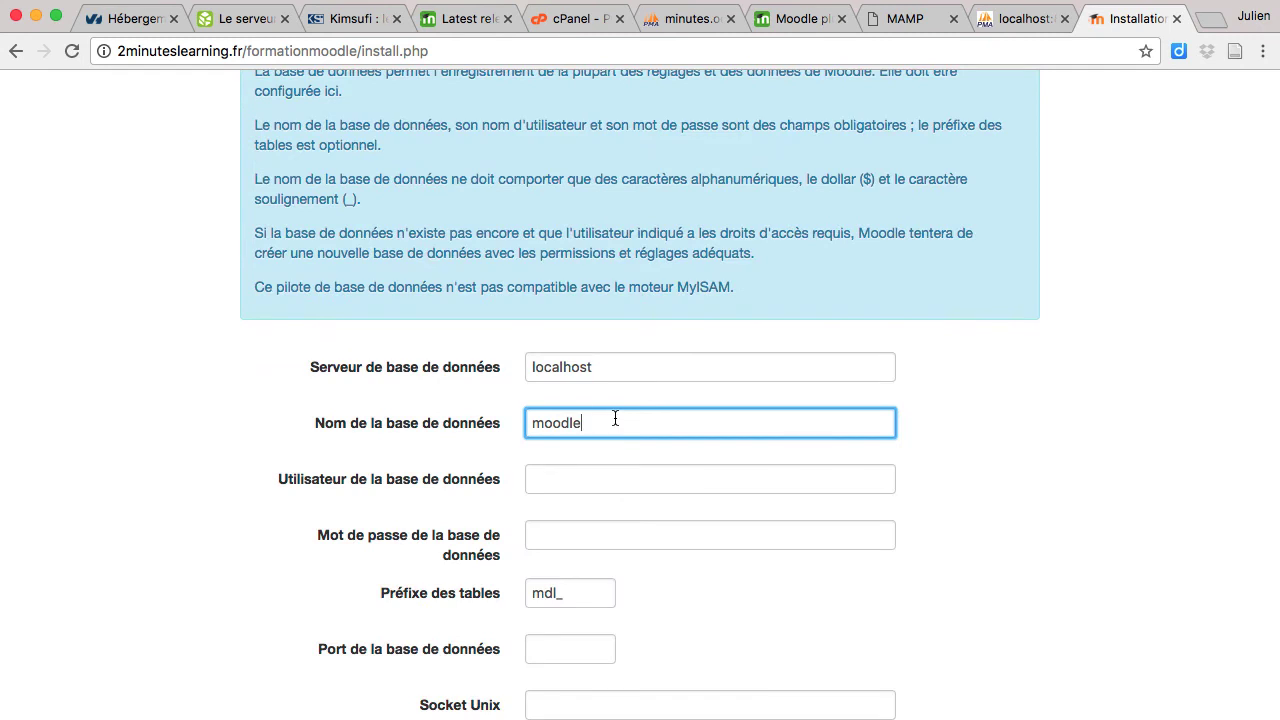
Step: Set both the database name and the database user to minutes_formationmoodle
{"action": "double_click", "coordinate": [615, 419]}
{"action": "key", "text": "super+v"}
{"action": "left_click", "coordinate": [585, 474]}
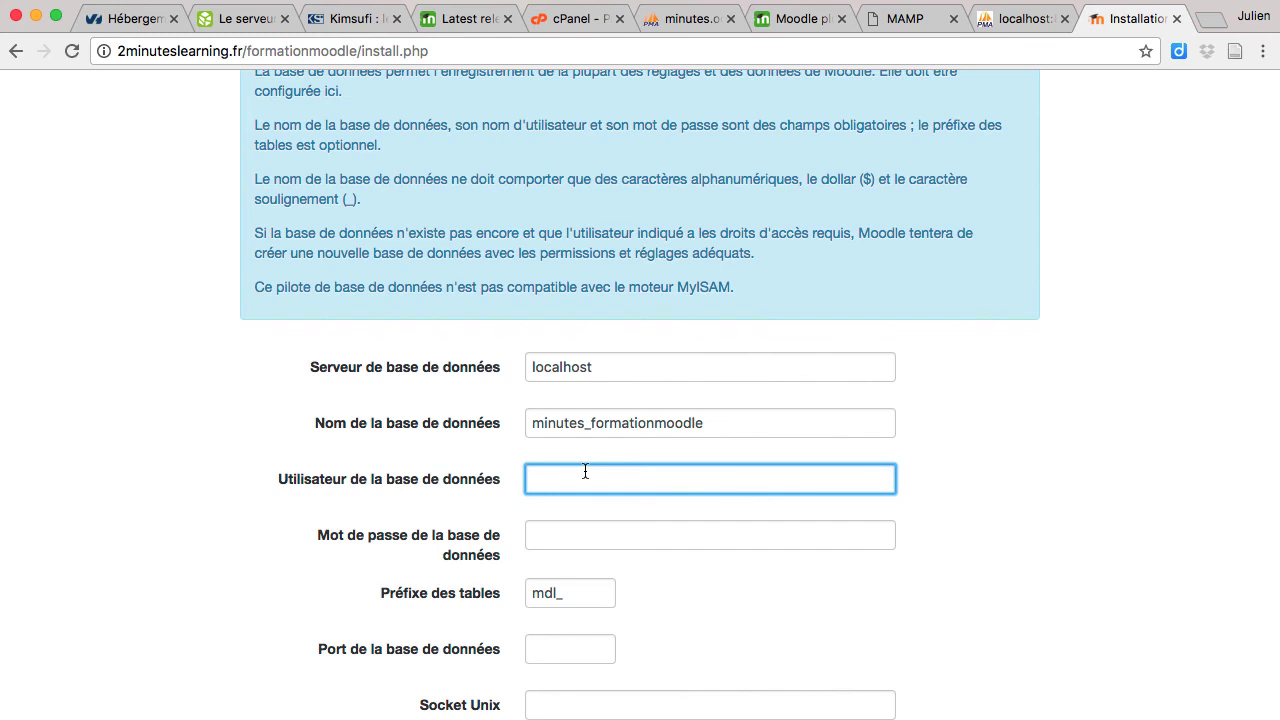
{"action": "key", "text": "super+v"}
Step: Paste the saved database password from the notes and submit the connection settings
{"action": "left_click", "coordinate": [574, 538]}
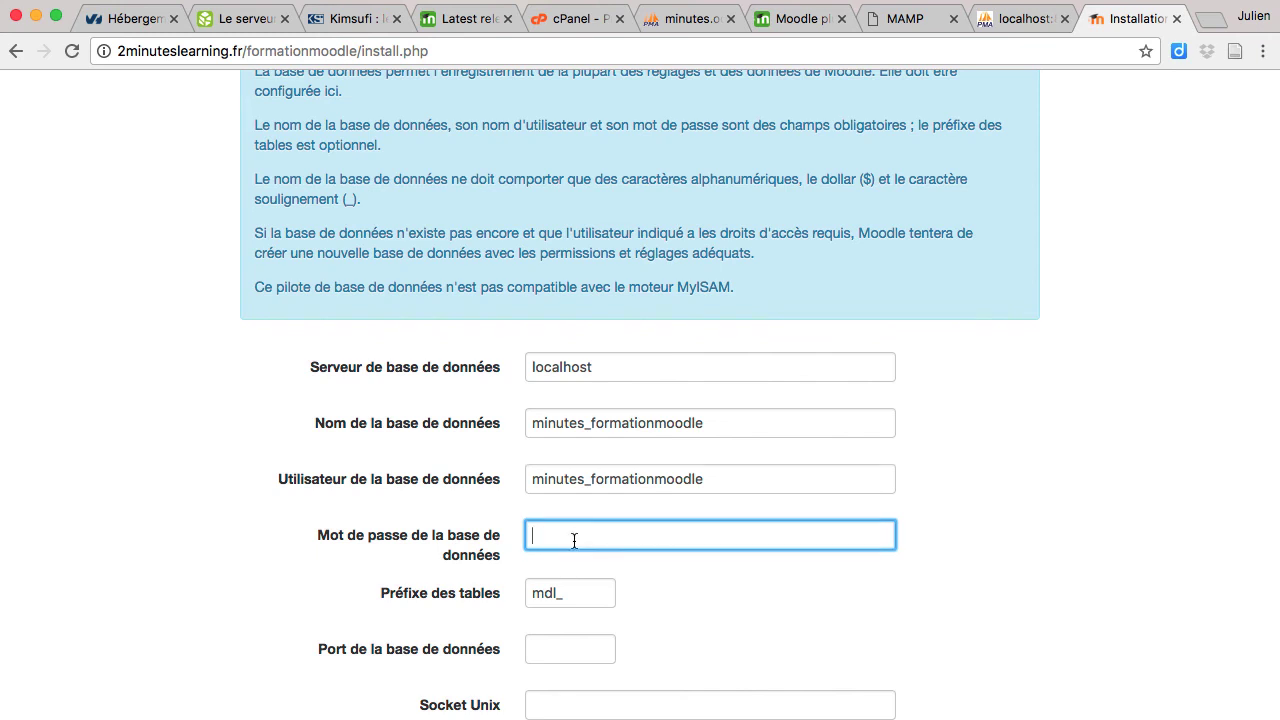
{"action": "key", "text": "super+Tab"}
{"action": "key", "text": "Down"}
{"action": "key", "text": "shift+super+Left"}
{"action": "key", "text": "super+c"}
{"action": "key", "text": "super+Tab"}
{"action": "key", "text": "super+v"}
{"action": "scroll", "coordinate": [571, 537], "scroll_direction": "down", "scroll_amount": 3}
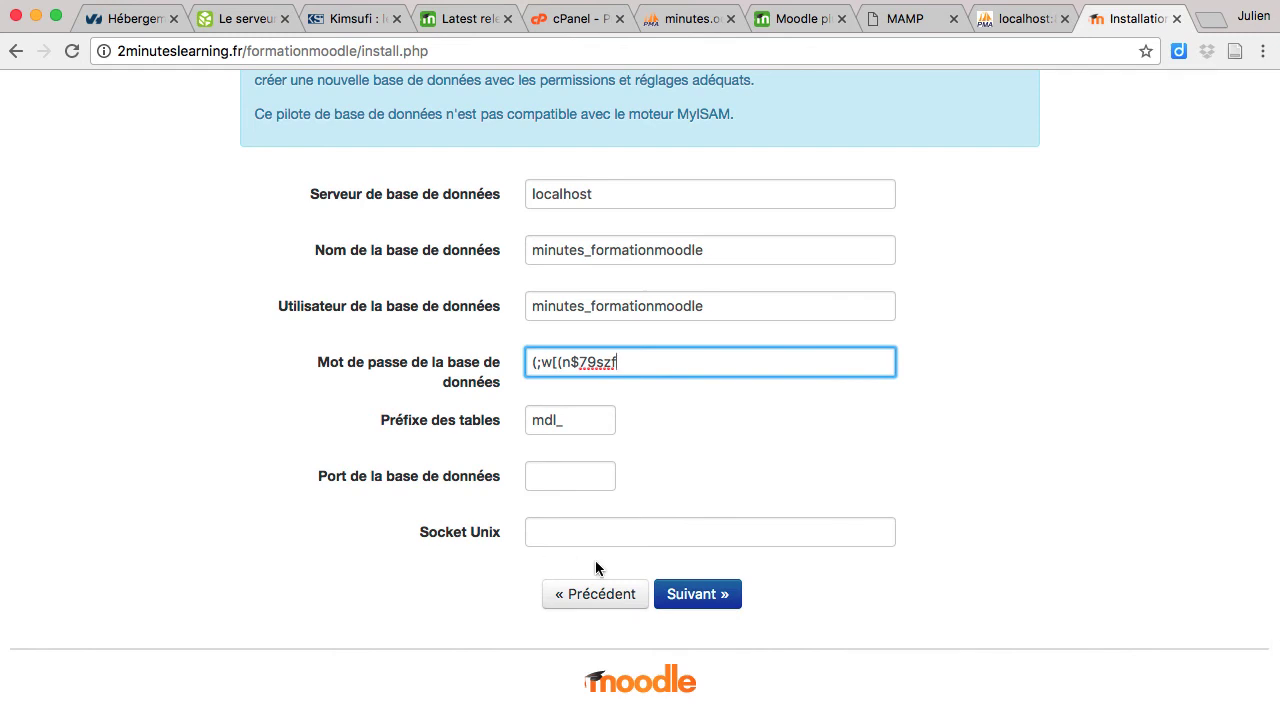
{"action": "left_click", "coordinate": [700, 596]}
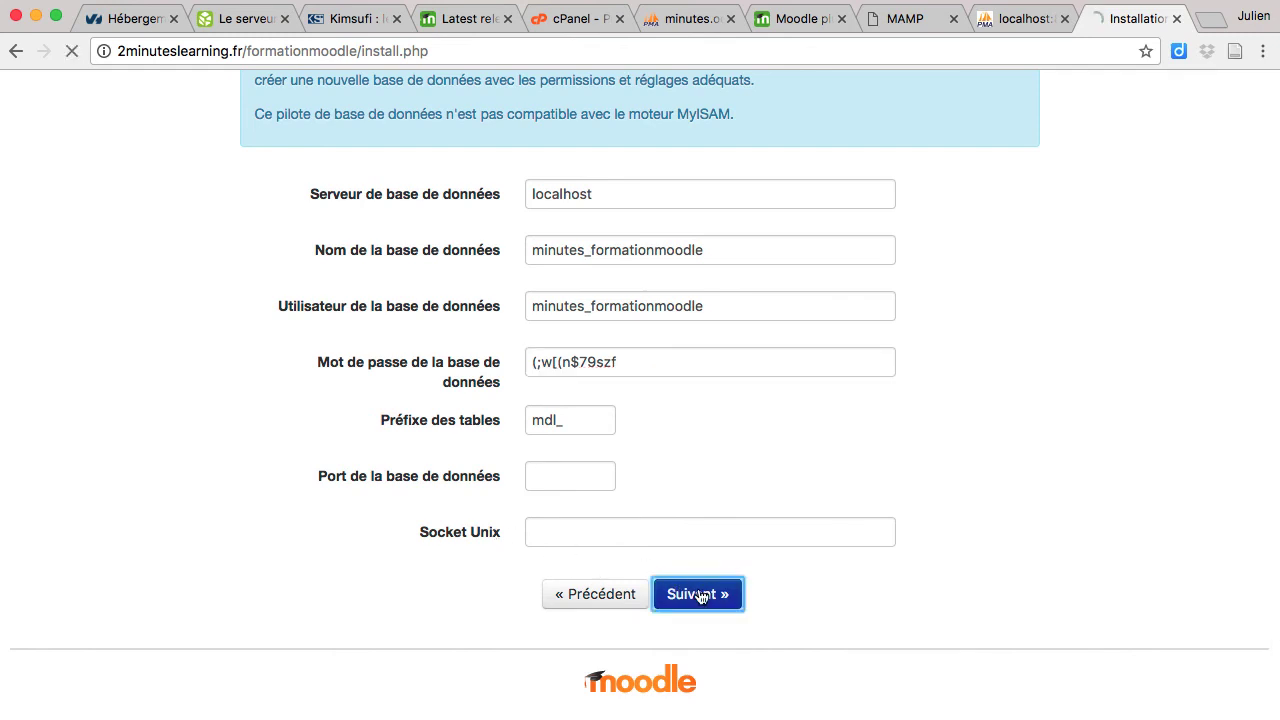
Step: Accept the Moodle licence, then continue past the server checks and plugin installation results
{"action": "scroll", "coordinate": [712, 545], "scroll_direction": "down", "scroll_amount": 2}
{"action": "left_click", "coordinate": [780, 454]}
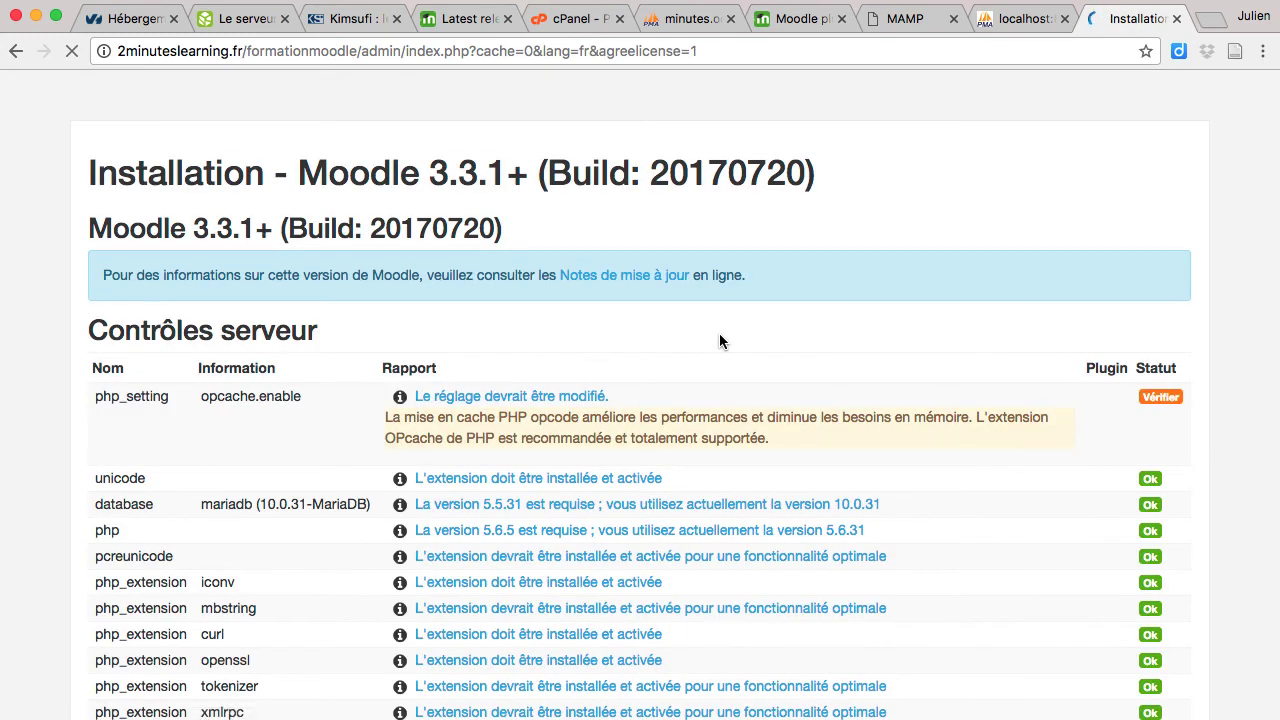
{"action": "scroll", "coordinate": [719, 335], "scroll_direction": "down", "scroll_amount": 3}
{"action": "scroll", "coordinate": [719, 340], "scroll_direction": "down", "scroll_amount": 10}
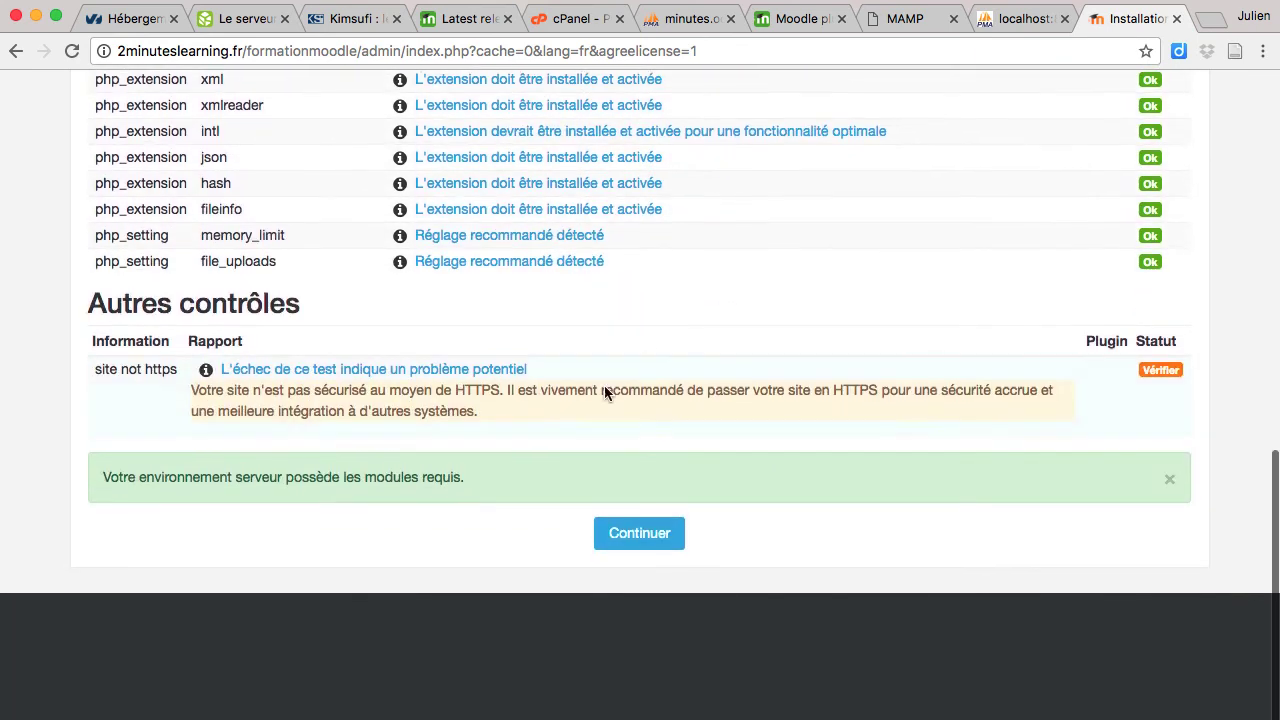
{"action": "left_click", "coordinate": [648, 533]}
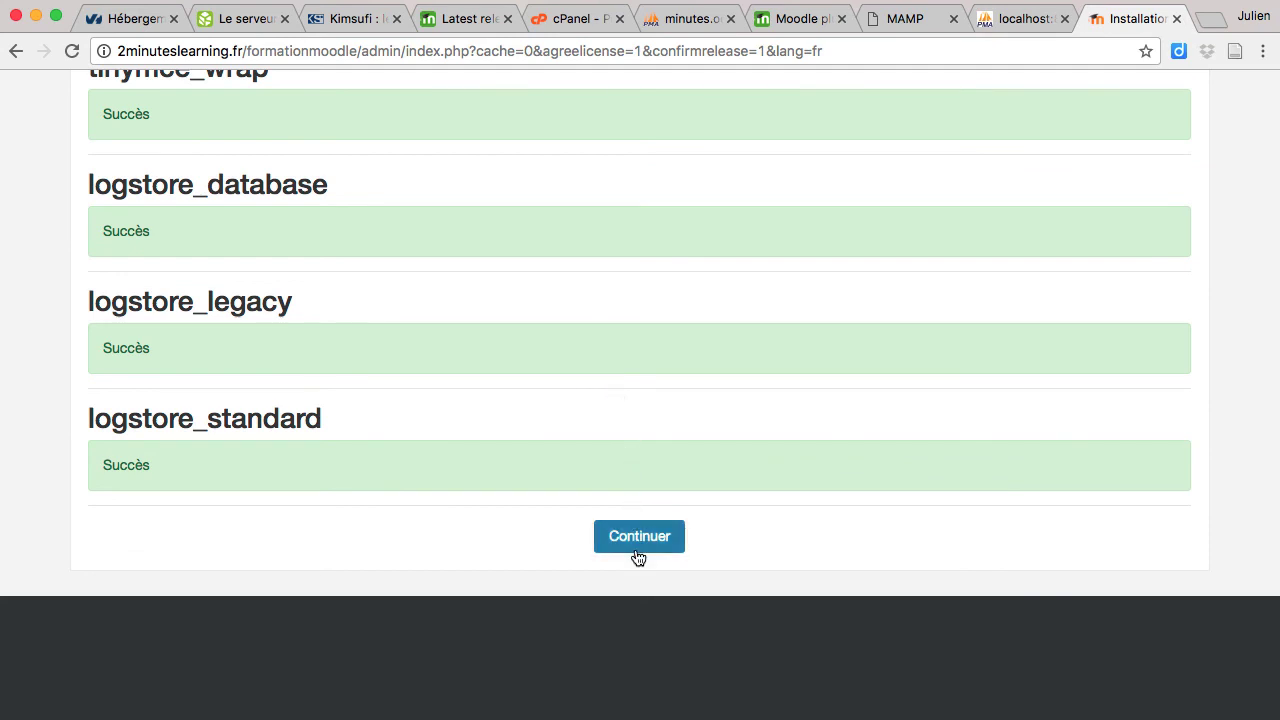
{"action": "left_click", "coordinate": [670, 543]}
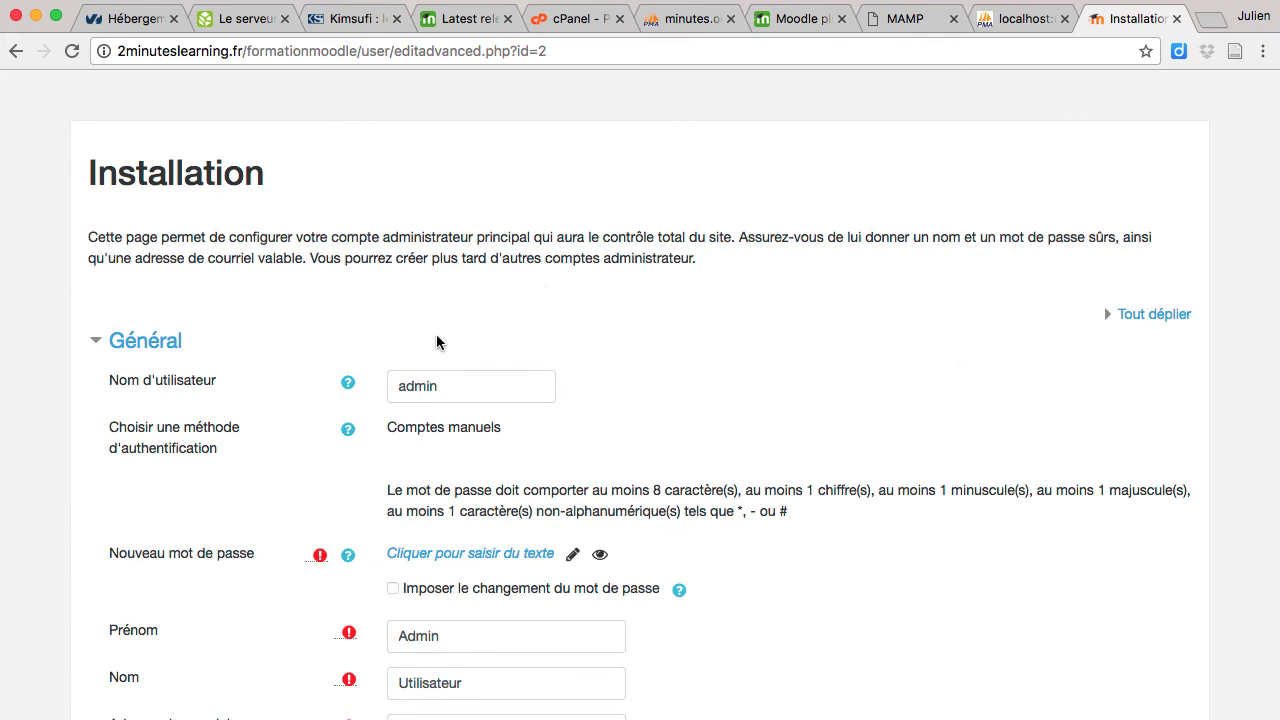
Step: Give the admin account a password and an e-mail address, then submit the form
{"action": "left_click", "coordinate": [474, 561]}
{"action": "type", "text": "••••••••••••"}
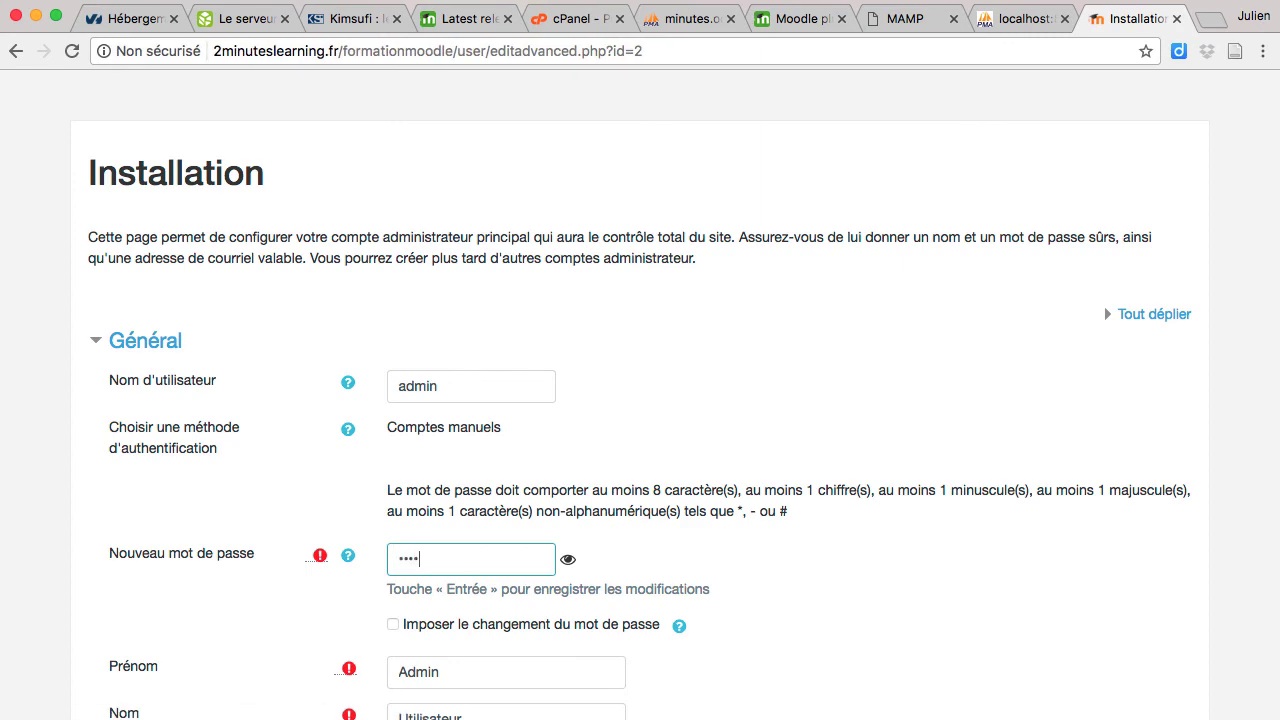
{"action": "scroll", "coordinate": [474, 545], "scroll_direction": "down", "scroll_amount": 5}
{"action": "left_click", "coordinate": [474, 305]}
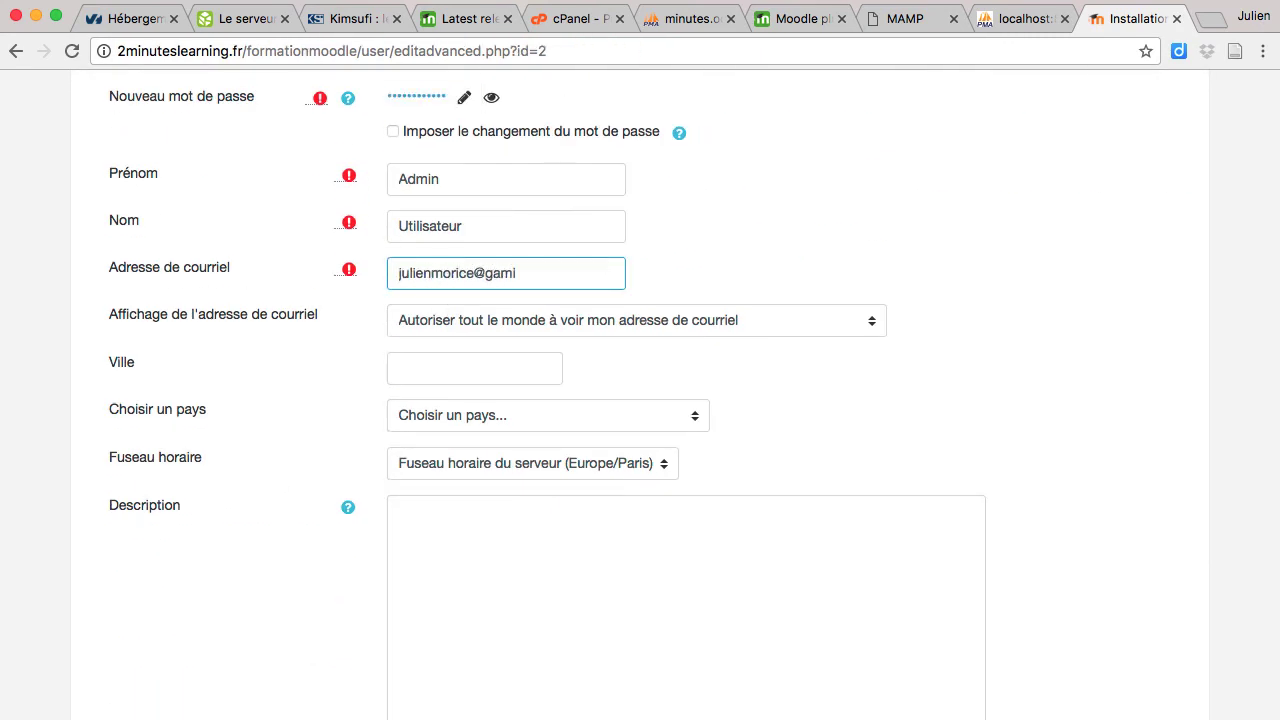
{"action": "key", "text": "Return"}
Step: Enter 'formation moodle' as the site's full name
{"action": "left_click", "coordinate": [490, 268]}
{"action": "type", "text": "moodleformation"}
{"action": "key", "text": "Tab"}
{"action": "type", "text": "fo"}
{"action": "key", "text": "BackSpace"}
{"action": "key", "text": "BackSpace"}
{"action": "key", "text": "shift+Tab"}
{"action": "type", "text": "formation"}
{"action": "key", "text": "Tab"}
{"action": "key", "text": "shift+Tab"}
{"action": "type", "text": "formation moodle"}
Step: Set the short site name to 'formation moodle' and save the site settings
{"action": "key", "text": "Tab"}
{"action": "type", "text": "formation moodle"}
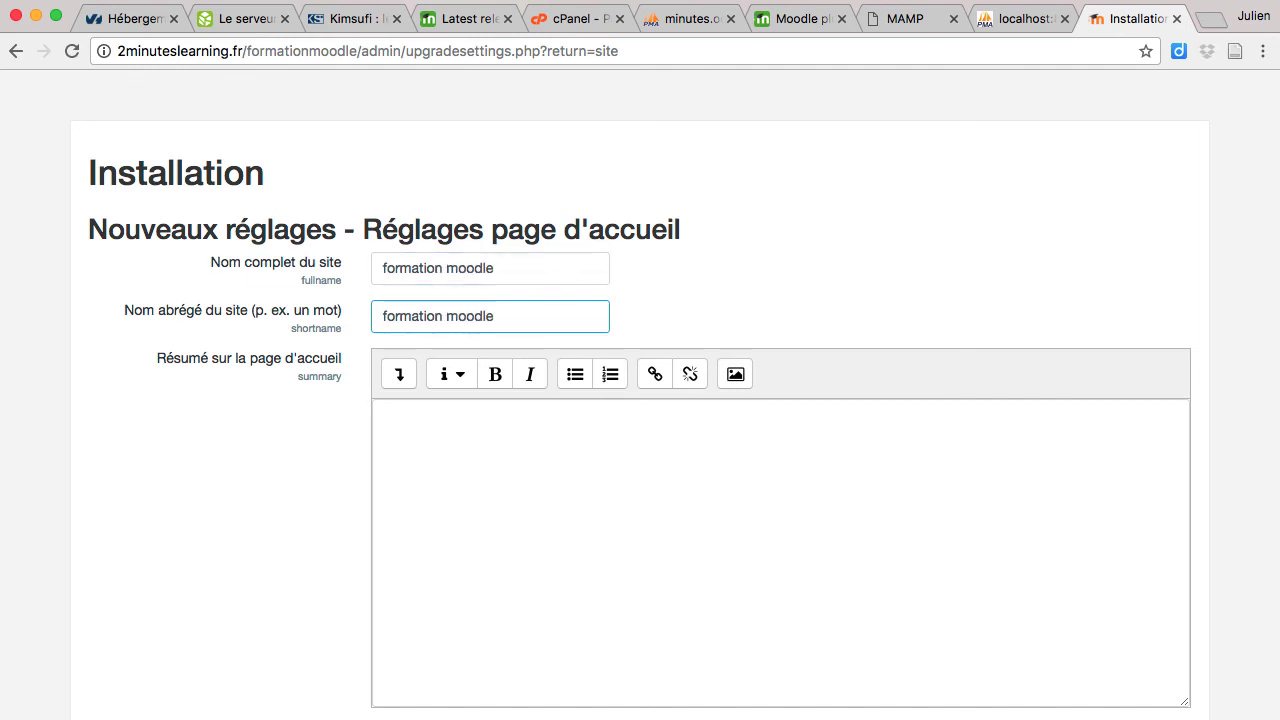
{"action": "scroll", "coordinate": [231, 530], "scroll_direction": "down", "scroll_amount": 10}
{"action": "left_click", "coordinate": [231, 528]}
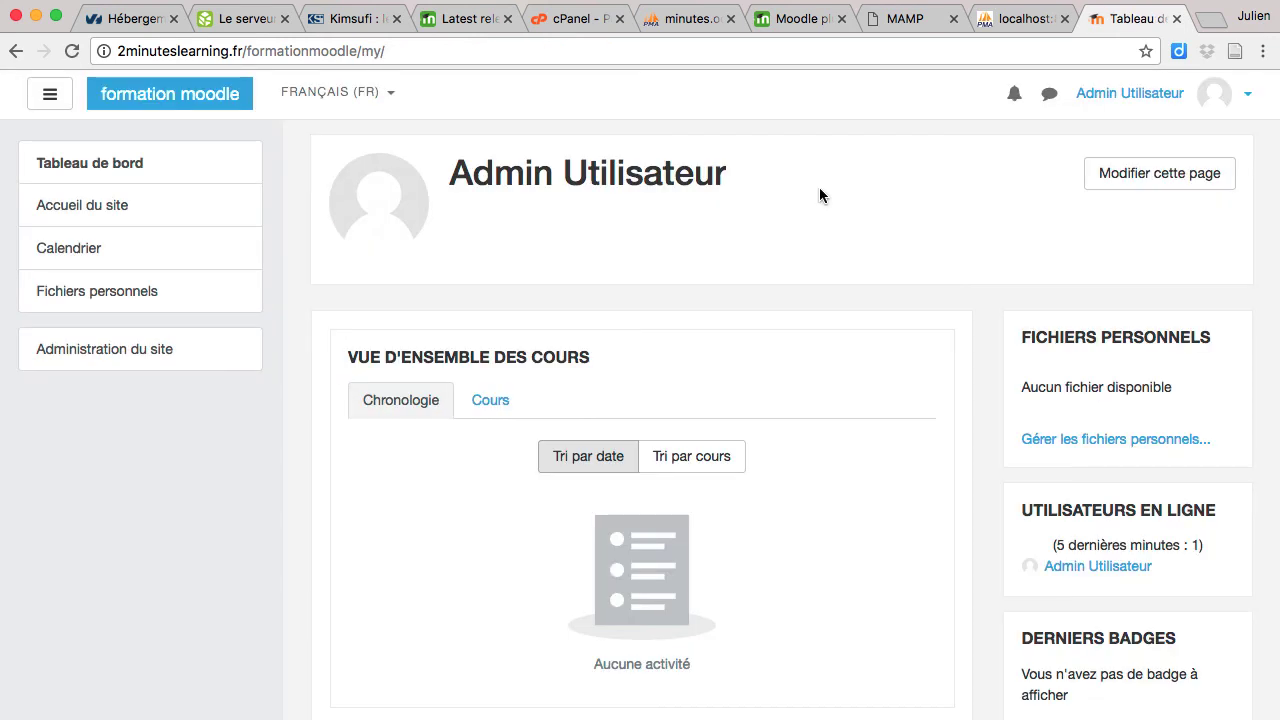
{"action": "left_click", "coordinate": [140, 51]}
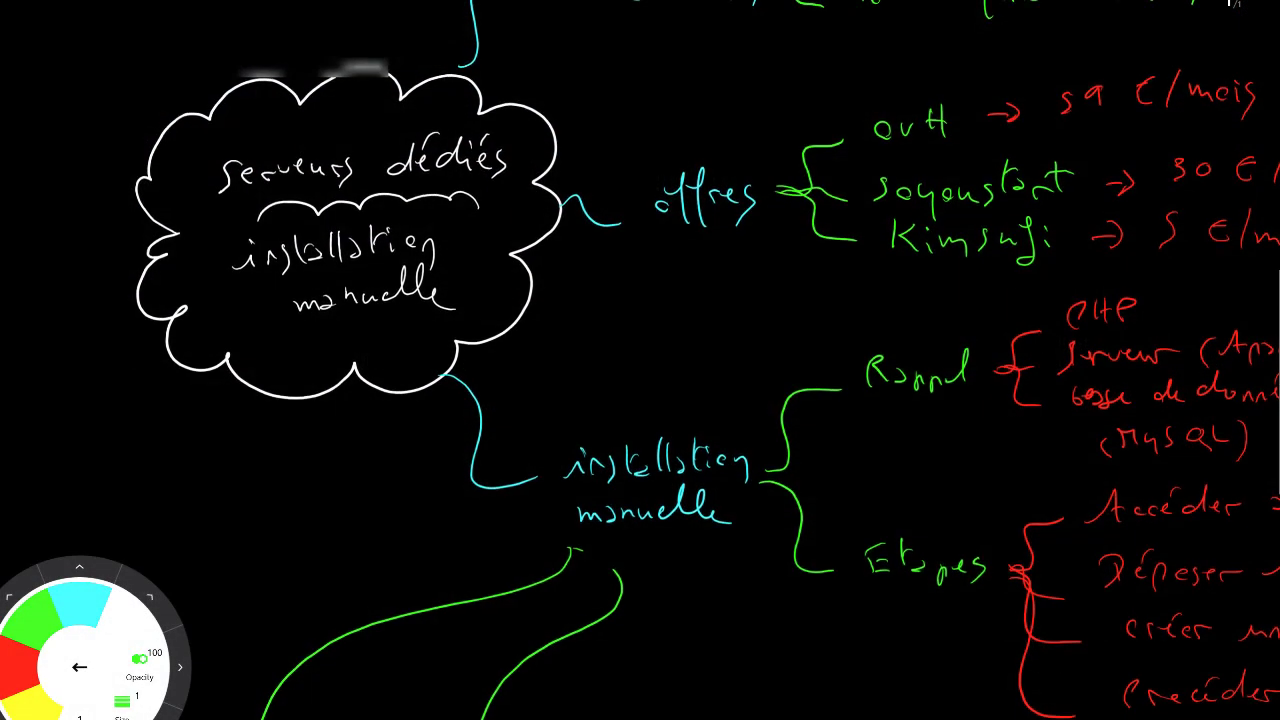
Step: Draw a yellow wavy line under 'Kimsufi' and pan around the mind map
{"action": "scroll", "coordinate": [640, 360], "scroll_direction": "up", "scroll_amount": 3}
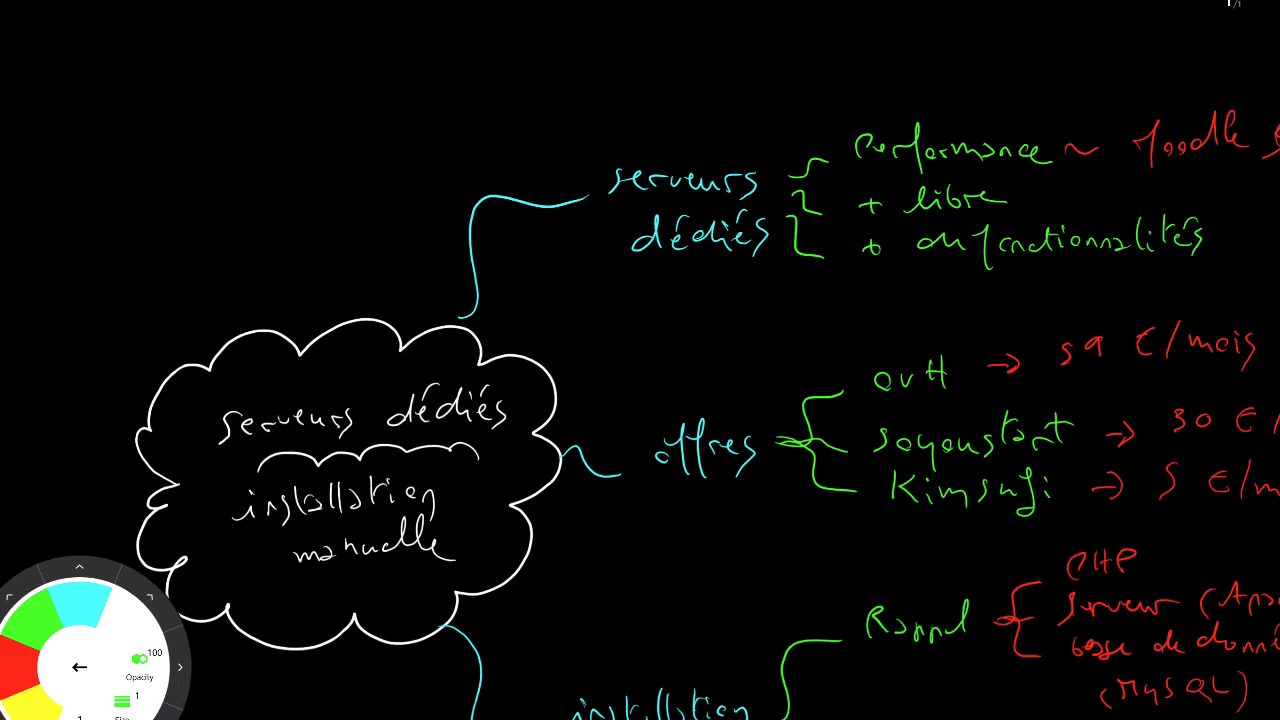
{"action": "scroll", "coordinate": [640, 360], "scroll_direction": "right", "scroll_amount": 3}
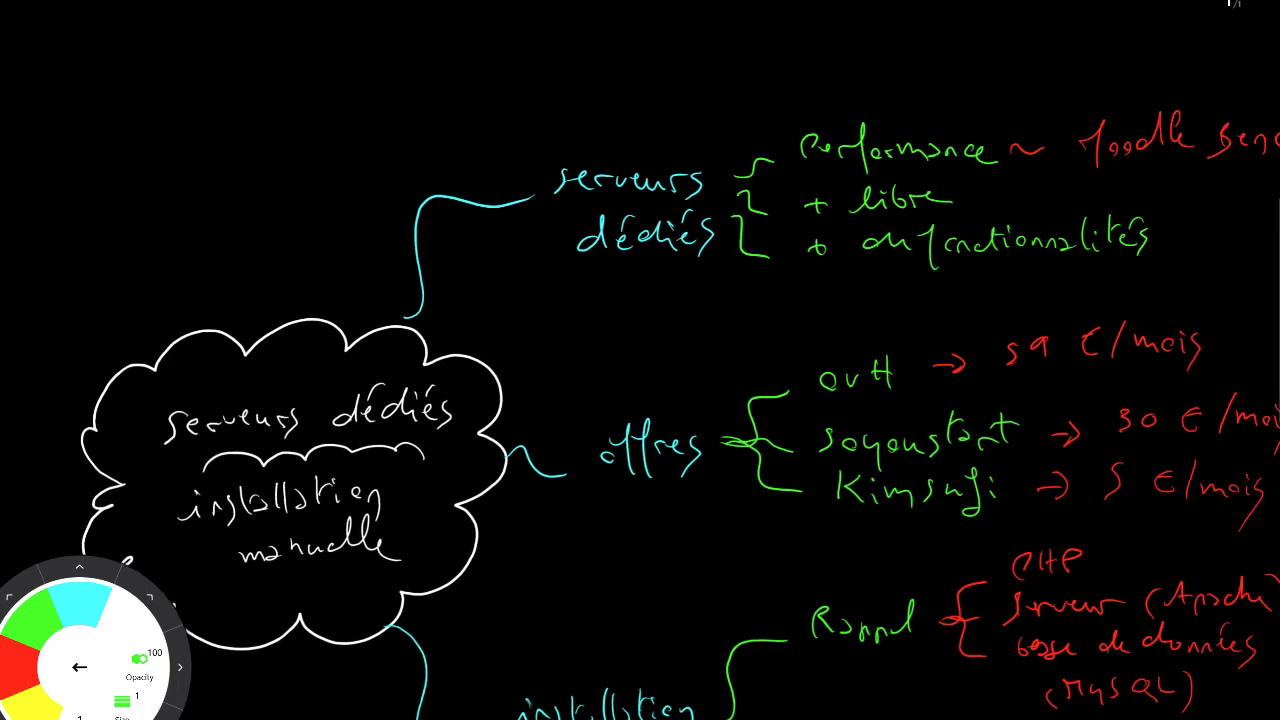
{"action": "scroll", "coordinate": [640, 360], "scroll_direction": "down", "scroll_amount": 3}
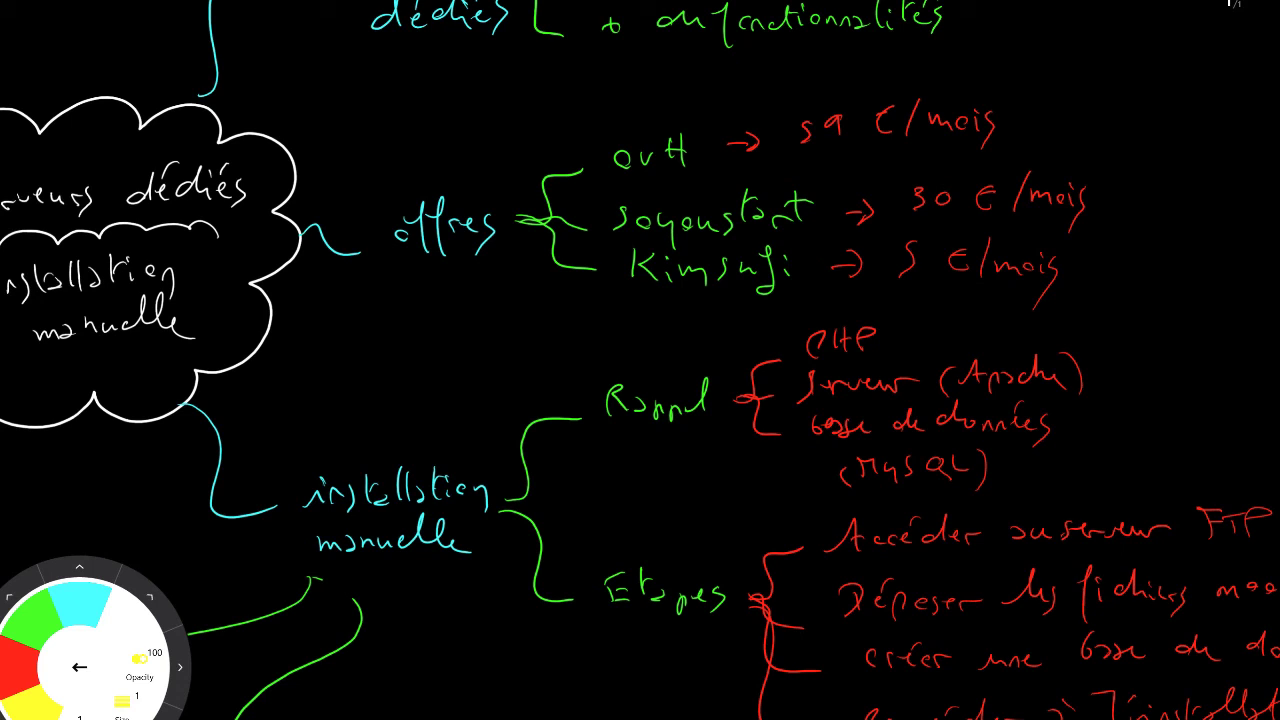
{"action": "left_click_drag", "start_coordinate": [780, 312], "coordinate": [636, 298]}
{"action": "scroll", "coordinate": [640, 360], "scroll_direction": "down", "scroll_amount": 3}
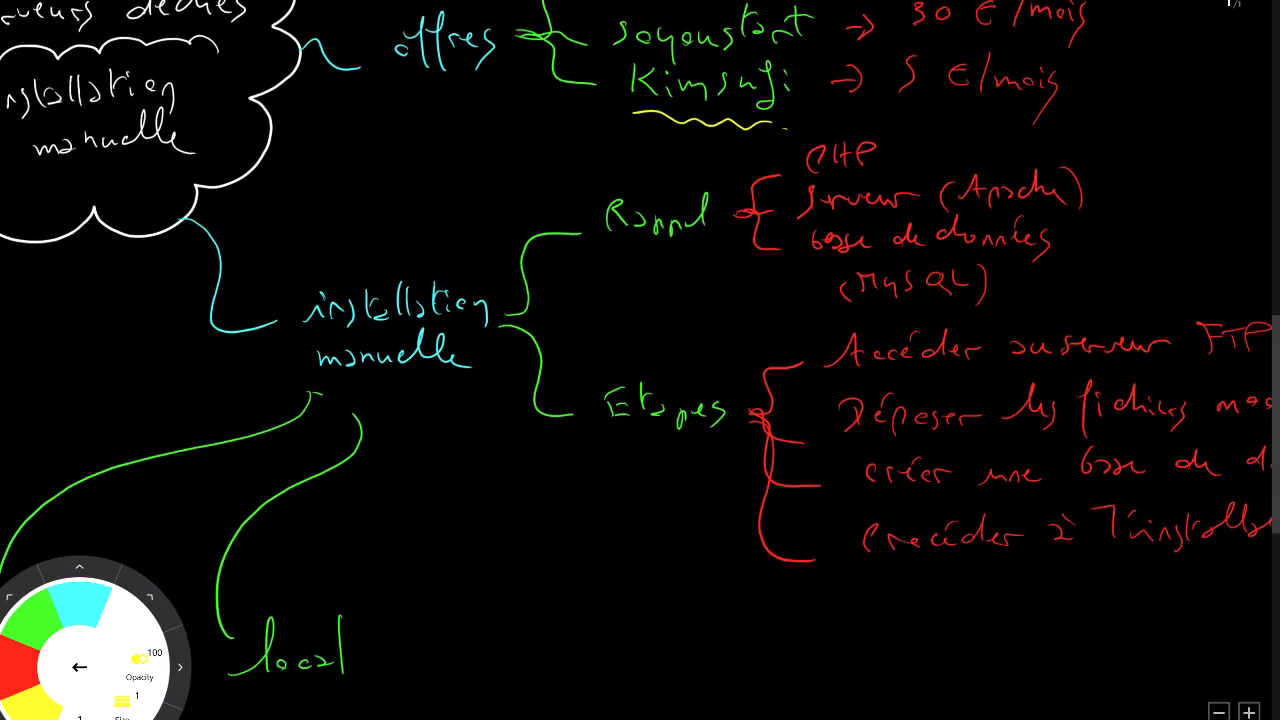
{"action": "scroll", "coordinate": [640, 360], "scroll_direction": "down", "scroll_amount": 3}
{"action": "scroll", "coordinate": [640, 360], "scroll_direction": "right", "scroll_amount": 6}
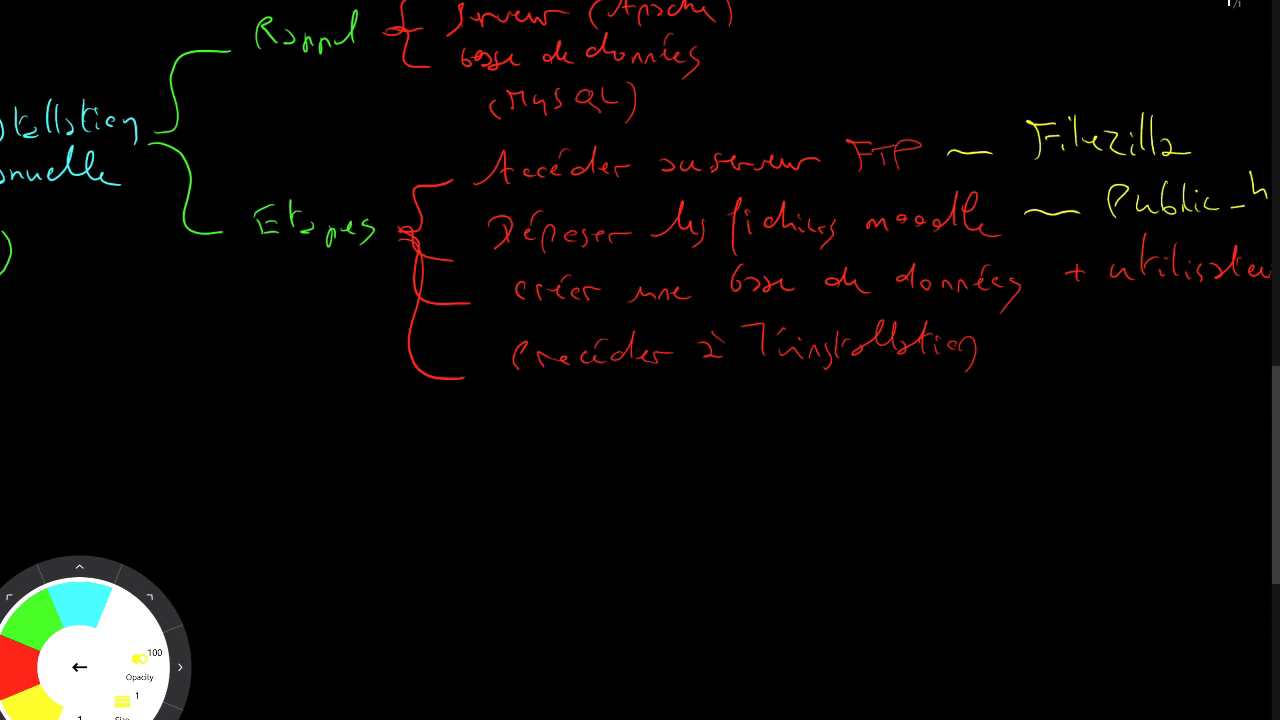
{"action": "scroll", "coordinate": [640, 360], "scroll_direction": "right", "scroll_amount": 1}
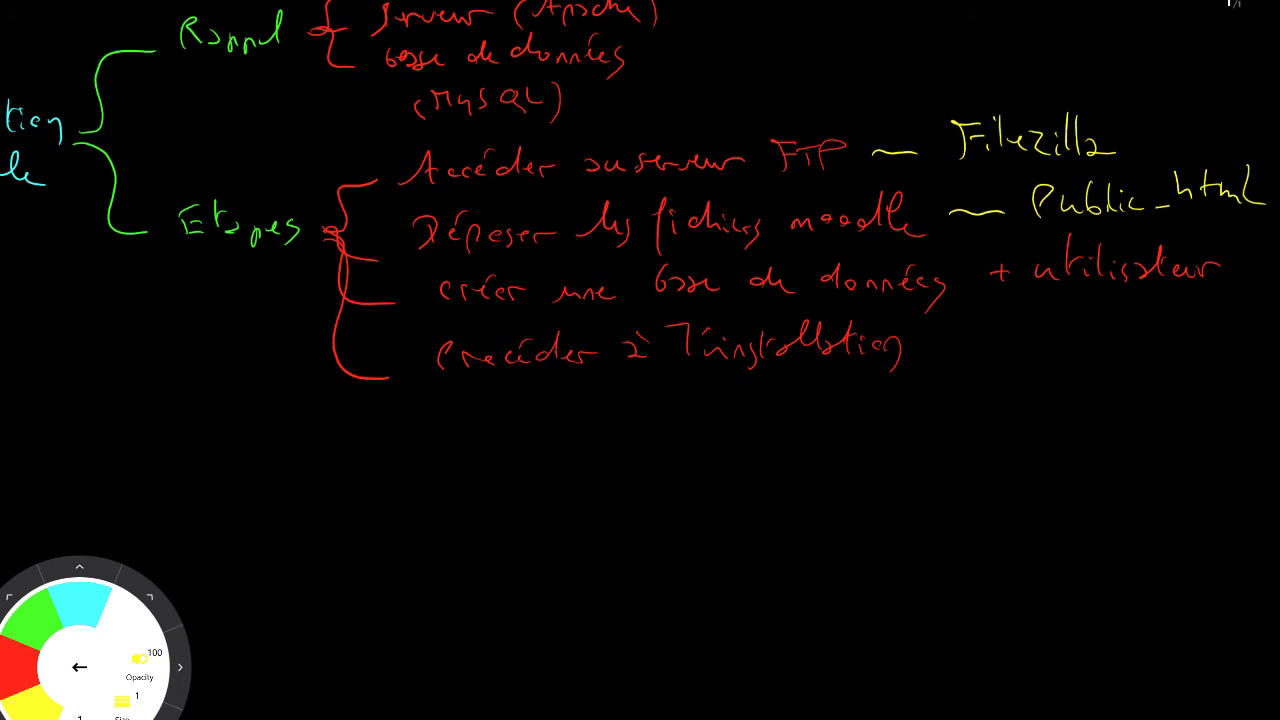
{"action": "scroll", "coordinate": [640, 360], "scroll_direction": "left", "scroll_amount": 7}
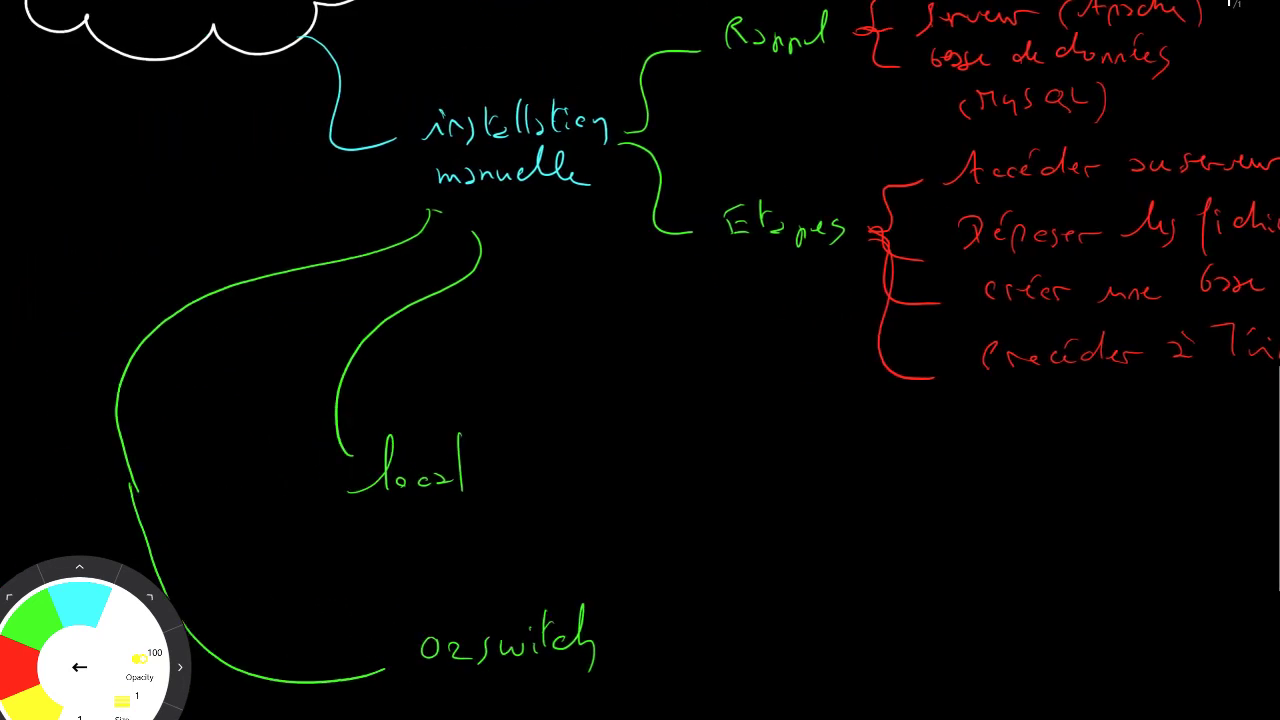
{"action": "scroll", "coordinate": [640, 360], "scroll_direction": "right", "scroll_amount": 1}
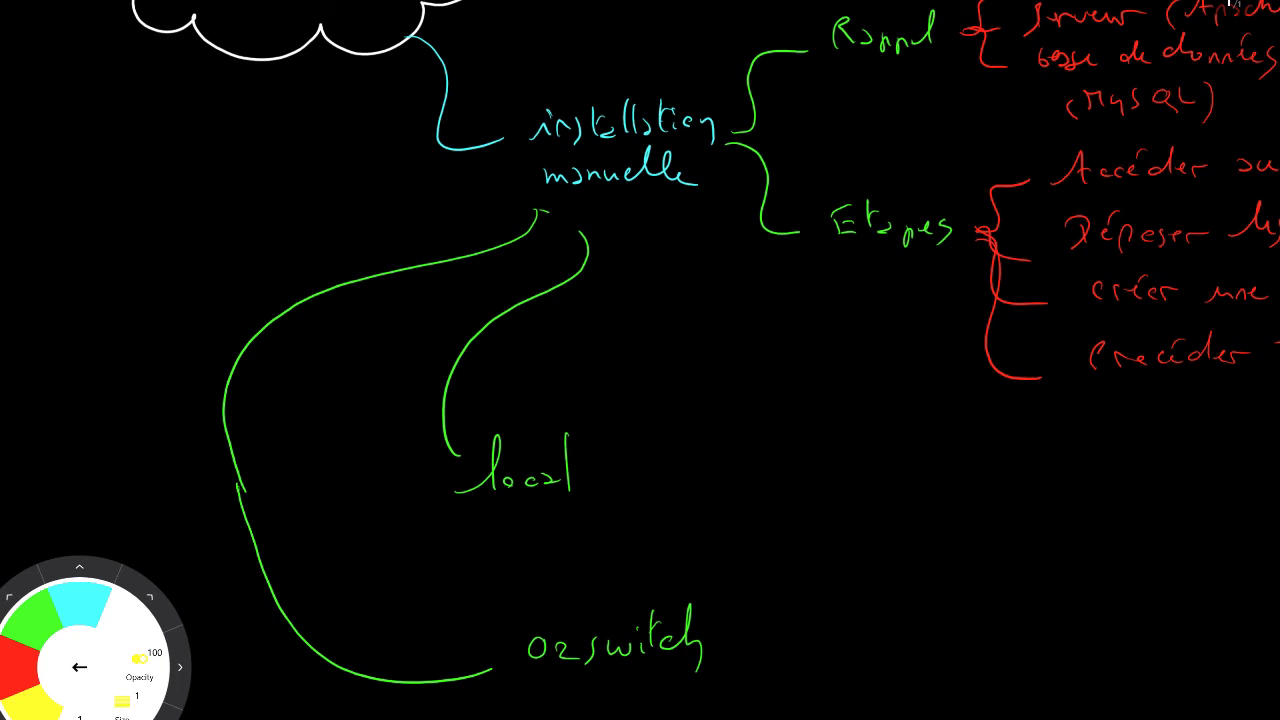
Step: Handwrite '/ MAMP, XAMP / htdocs' in yellow after 'local'
{"action": "left_click_drag", "start_coordinate": [645, 436], "coordinate": [604, 495]}
{"action": "mouse_move", "coordinate": [668, 458]}
{"action": "left_mouse_down"}
{"action": "mouse_move", "coordinate": [692, 490]}
{"action": "mouse_move", "coordinate": [762, 463]}
{"action": "mouse_move", "coordinate": [833, 468]}
{"action": "left_mouse_up"}
{"action": "mouse_move", "coordinate": [834, 450]}
{"action": "left_mouse_down"}
{"action": "mouse_move", "coordinate": [822, 466]}
{"action": "mouse_move", "coordinate": [850, 442]}
{"action": "mouse_move", "coordinate": [866, 462]}
{"action": "mouse_move", "coordinate": [892, 452]}
{"action": "left_mouse_up"}
{"action": "mouse_move", "coordinate": [898, 472]}
{"action": "left_mouse_down"}
{"action": "mouse_move", "coordinate": [897, 438]}
{"action": "mouse_move", "coordinate": [900, 452]}
{"action": "left_mouse_up"}
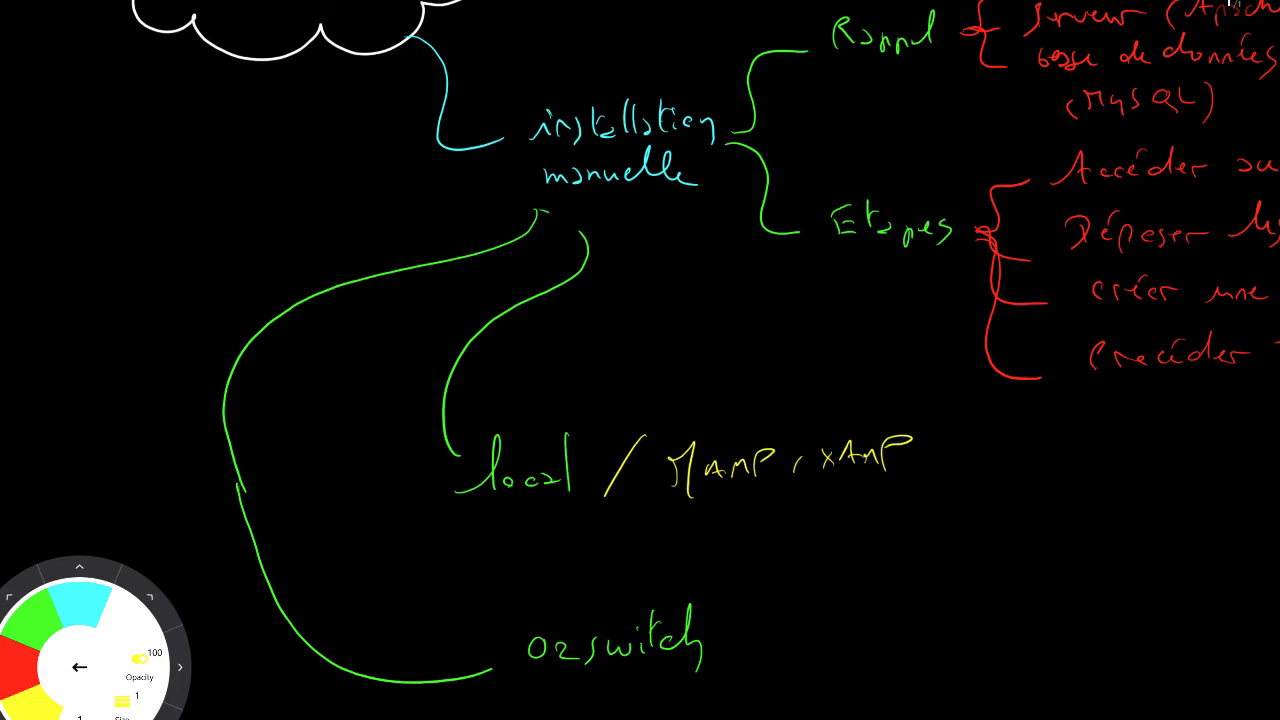
{"action": "scroll", "coordinate": [640, 360], "scroll_direction": "right", "scroll_amount": 4}
{"action": "scroll", "coordinate": [640, 360], "scroll_direction": "left", "scroll_amount": 1}
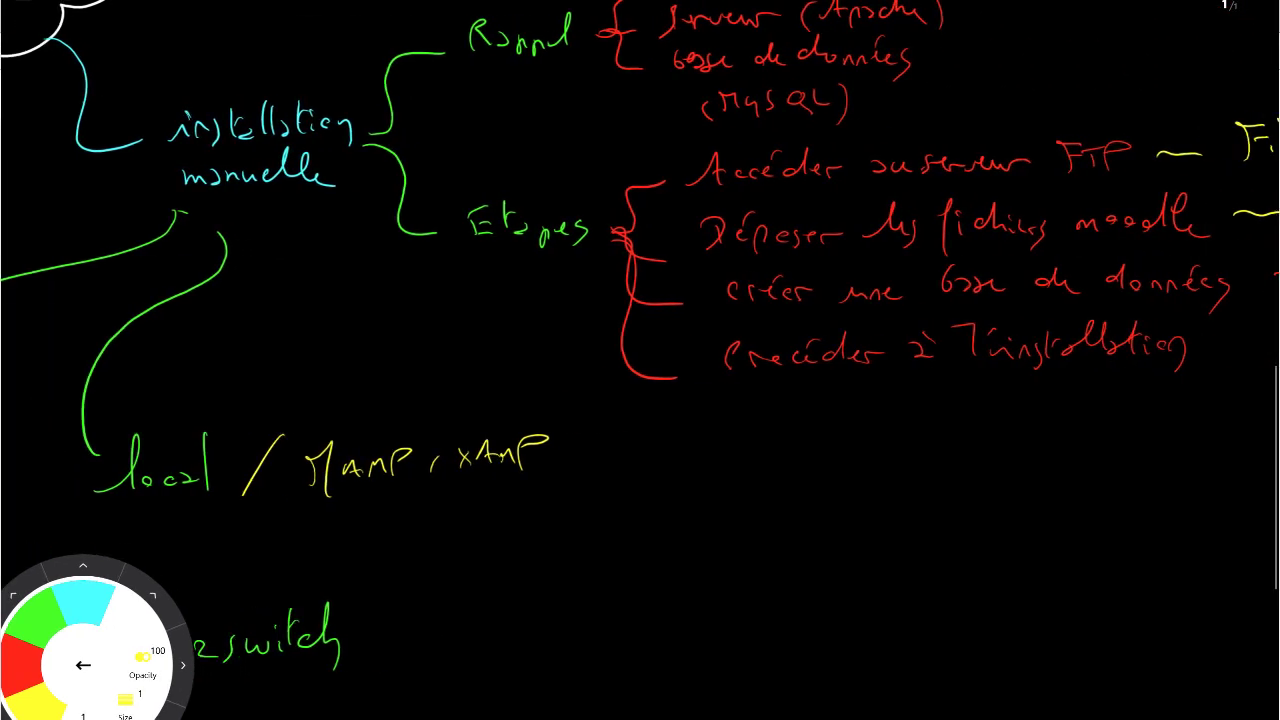
{"action": "left_click_drag", "start_coordinate": [632, 433], "coordinate": [596, 482]}
{"action": "mouse_move", "coordinate": [676, 432]}
{"action": "left_mouse_down"}
{"action": "mouse_move", "coordinate": [674, 458]}
{"action": "mouse_move", "coordinate": [796, 452]}
{"action": "left_mouse_up"}
{"action": "left_click_drag", "start_coordinate": [802, 436], "coordinate": [784, 472]}
Step: Handwrite '/ Public_HTML' in yellow after 'o2switch'
{"action": "scroll", "coordinate": [640, 360], "scroll_direction": "left", "scroll_amount": 3}
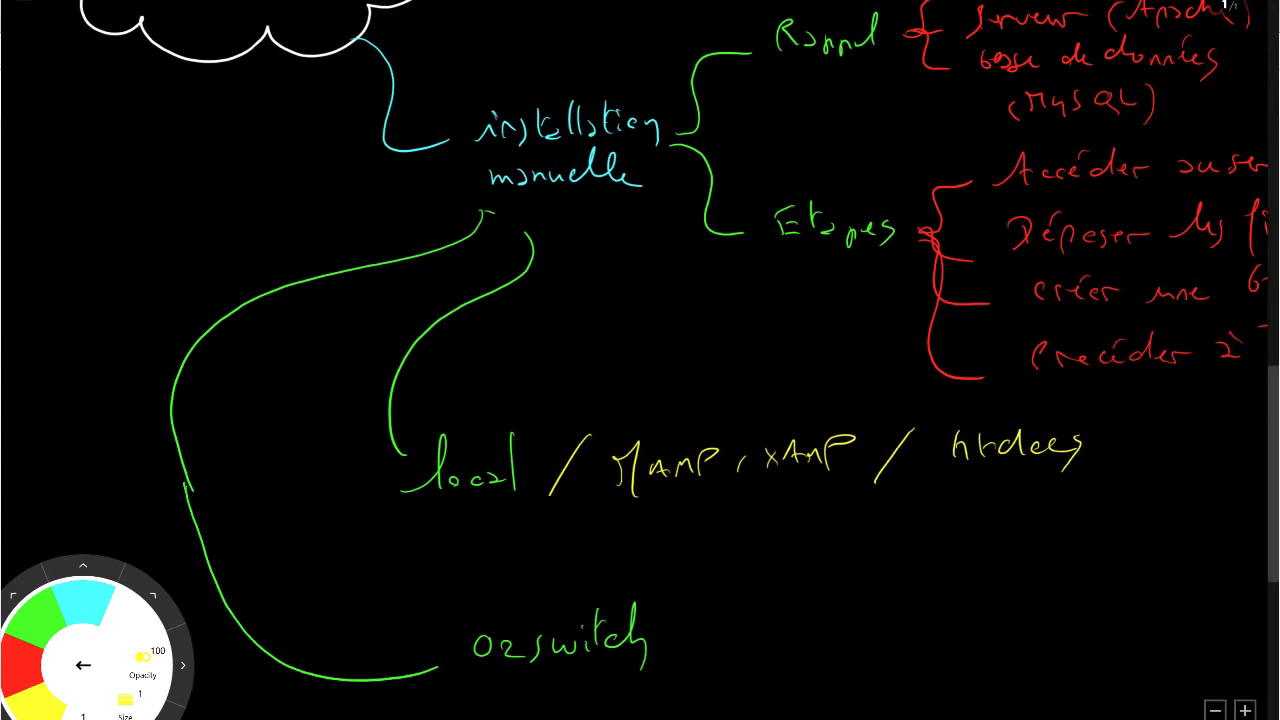
{"action": "scroll", "coordinate": [640, 360], "scroll_direction": "down", "scroll_amount": 2}
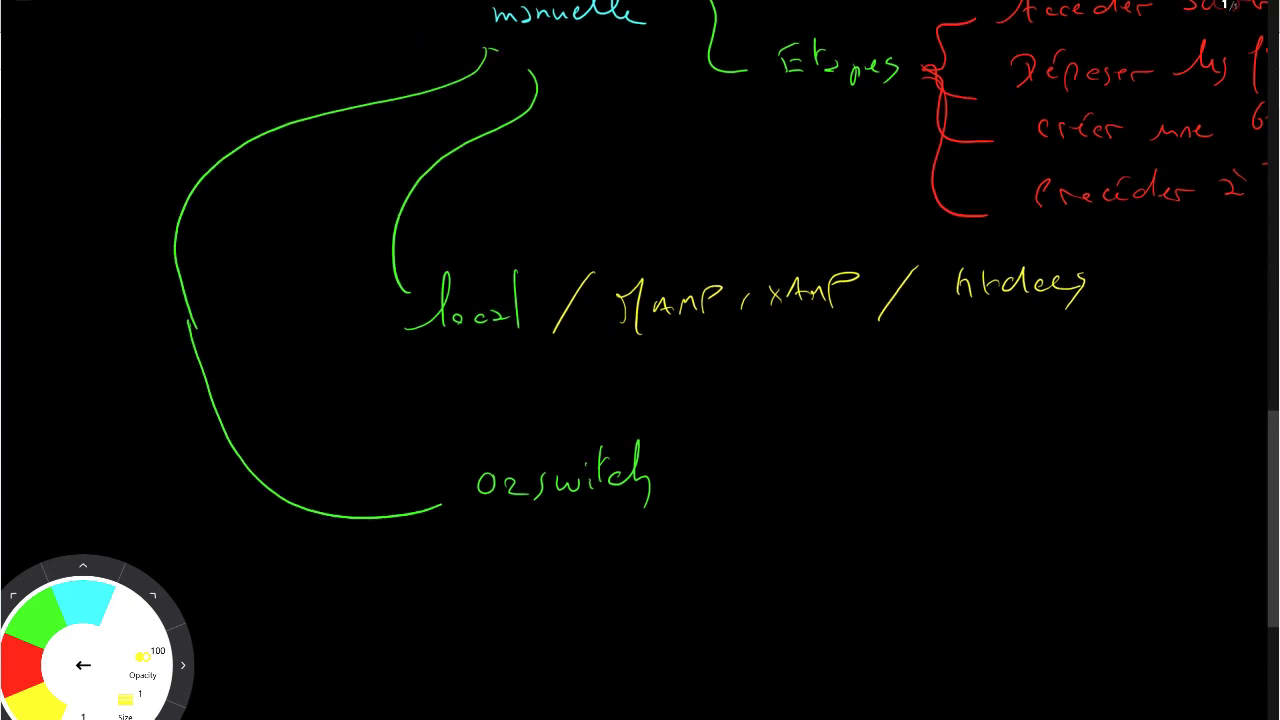
{"action": "mouse_move", "coordinate": [730, 438]}
{"action": "left_mouse_down"}
{"action": "mouse_move", "coordinate": [699, 500]}
{"action": "mouse_move", "coordinate": [790, 462]}
{"action": "mouse_move", "coordinate": [872, 478]}
{"action": "left_mouse_up"}
{"action": "left_click_drag", "start_coordinate": [914, 478], "coordinate": [953, 466]}
{"action": "left_click_drag", "start_coordinate": [940, 461], "coordinate": [965, 466]}
{"action": "left_click_drag", "start_coordinate": [956, 440], "coordinate": [980, 434]}
{"action": "mouse_move", "coordinate": [976, 466]}
{"action": "left_mouse_down"}
{"action": "mouse_move", "coordinate": [988, 444]}
{"action": "mouse_move", "coordinate": [994, 466]}
{"action": "left_mouse_up"}
{"action": "left_click_drag", "start_coordinate": [998, 442], "coordinate": [1048, 482]}
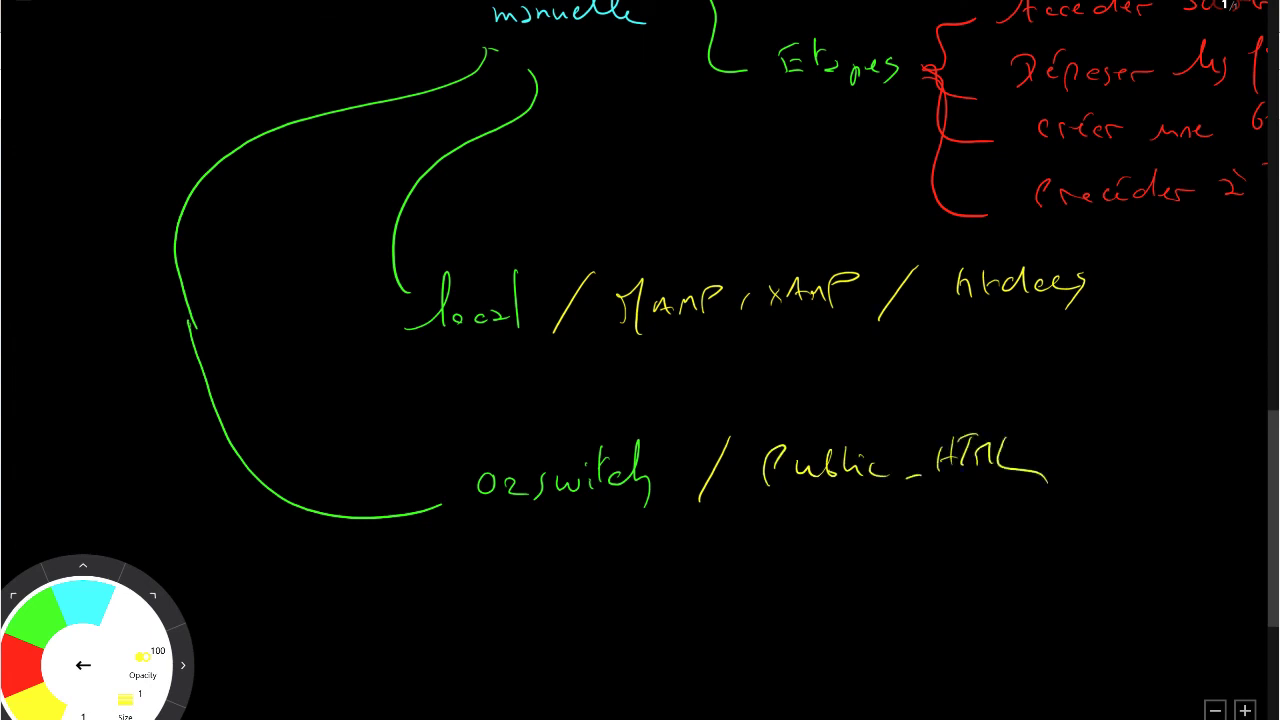